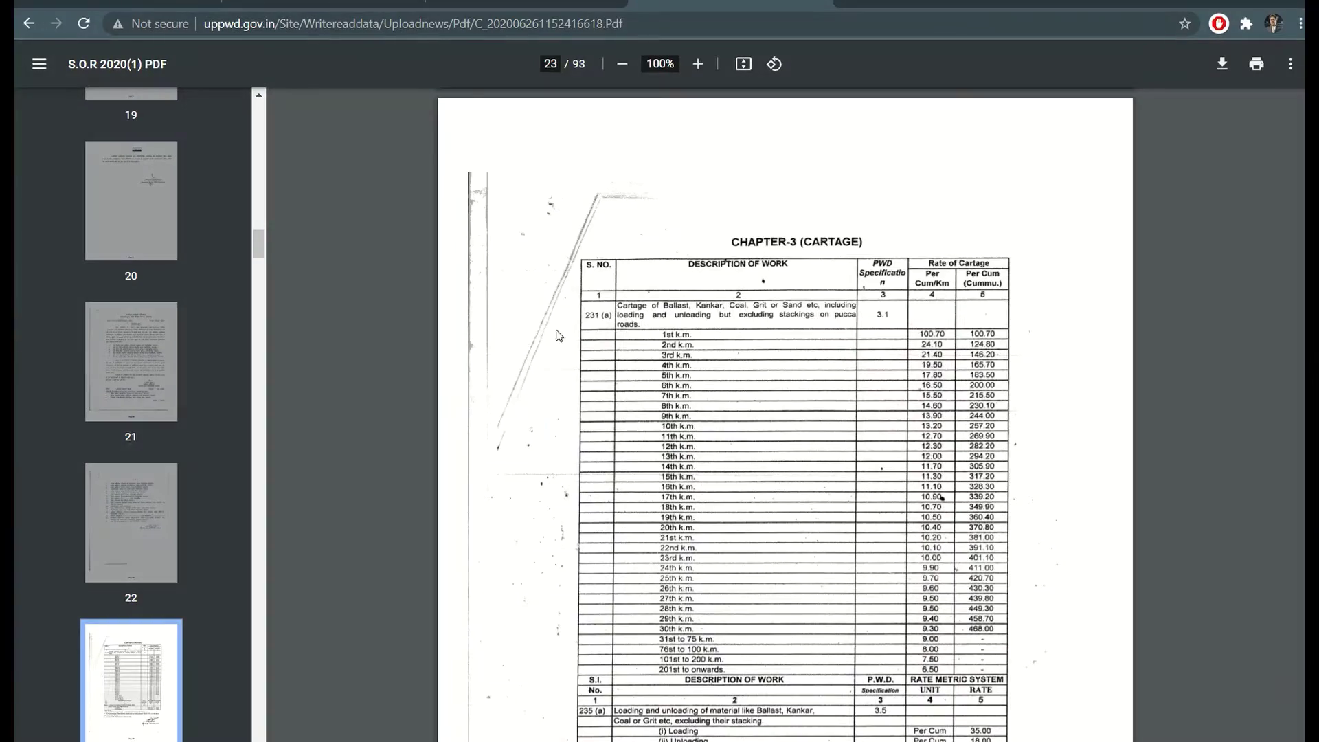
Return to the cover of the S.O.R 2020 PDF and check which circle and effective date it covers.
scroll(558, 335, up, 20)
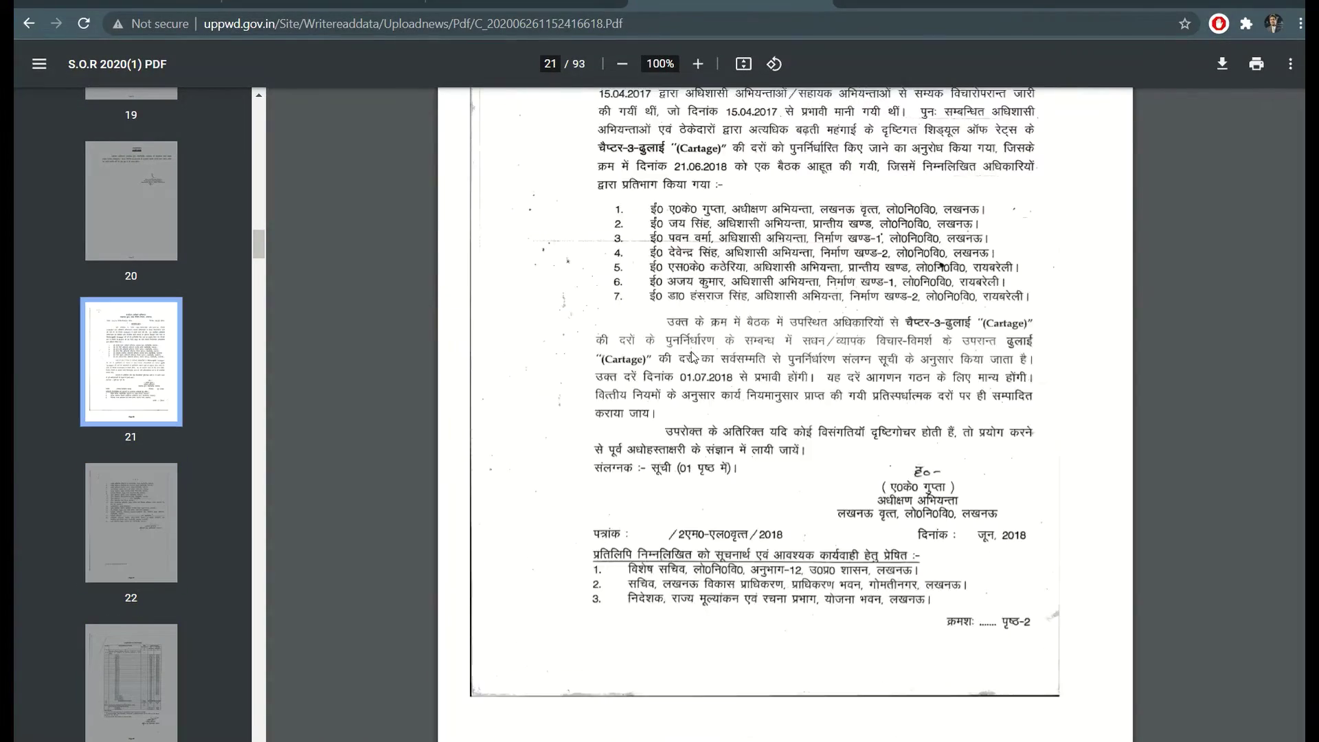
scroll(953, 410, up, 20)
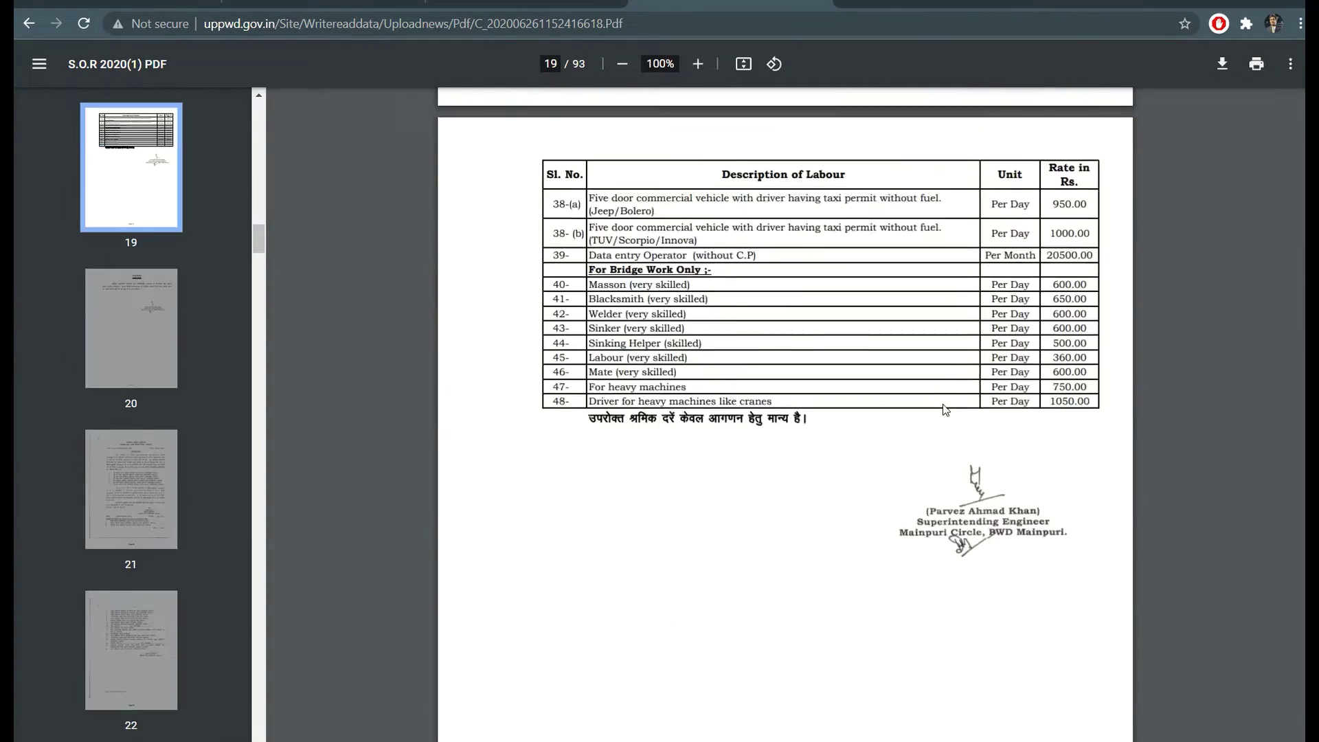
scroll(945, 411, up, 20)
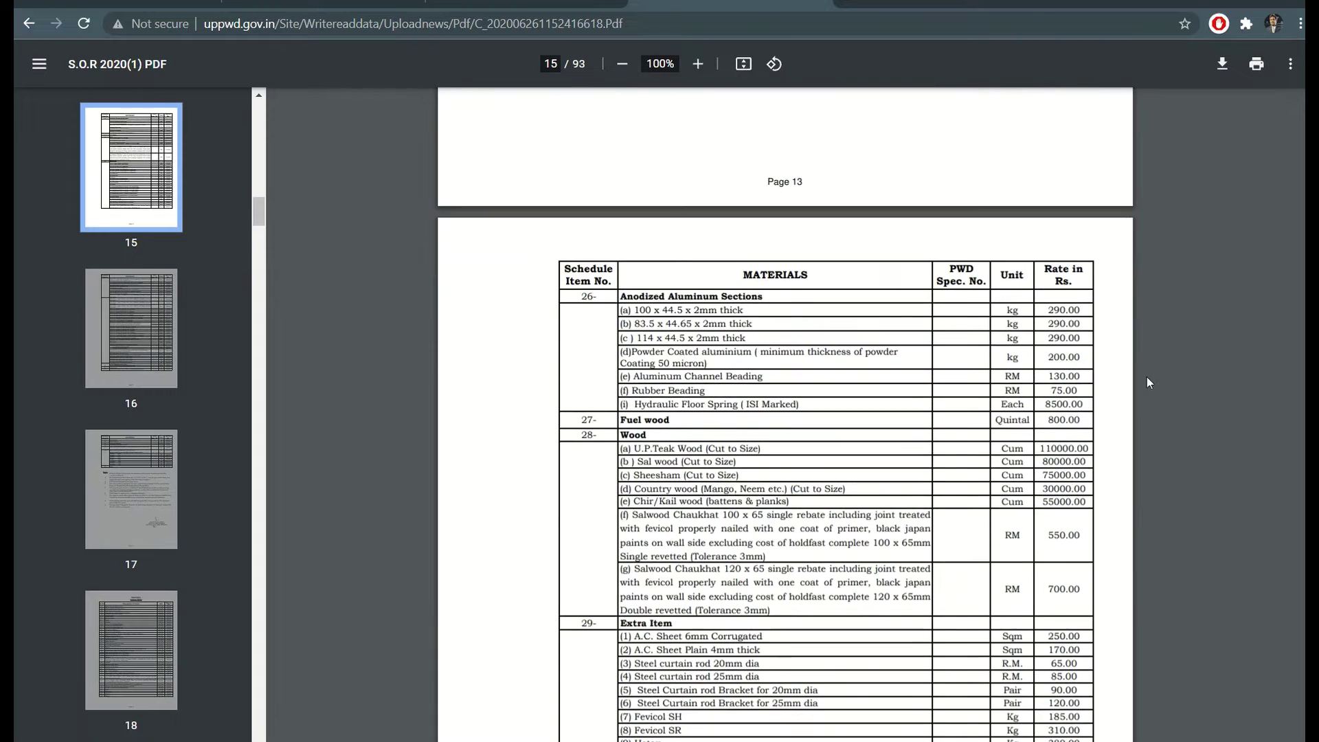
key(Home)
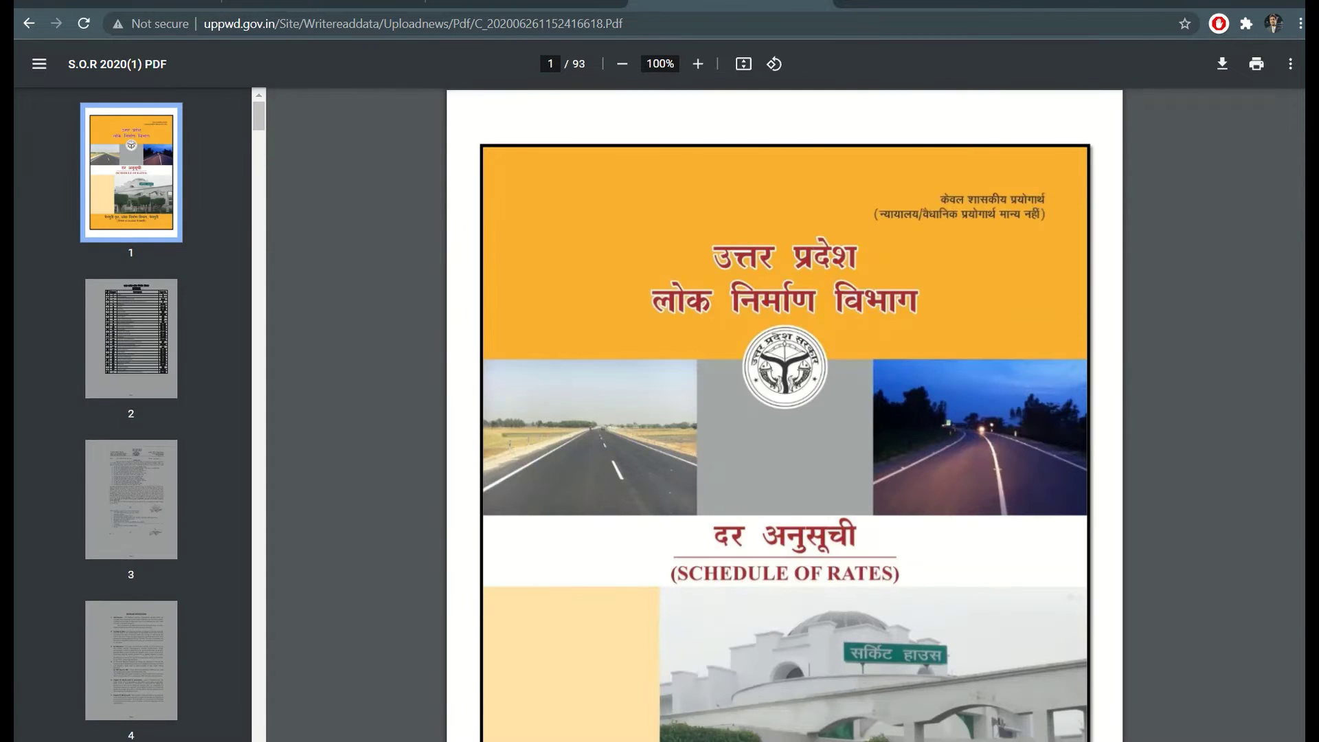
scroll(918, 421, down, 5)
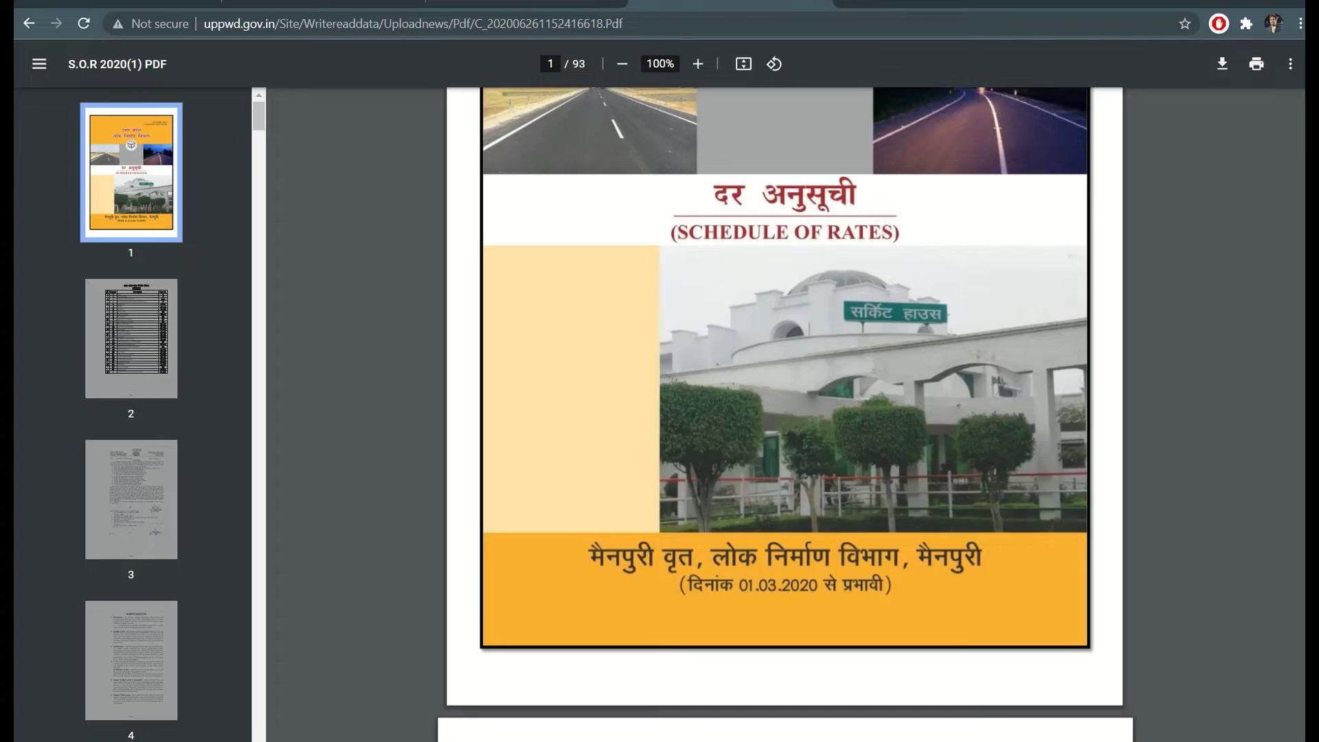
Go through the material and labour rates to the Chapter-3 (Cartage) table and read its per-kilometre rates and footnotes.
scroll(786, 412, down, 20)
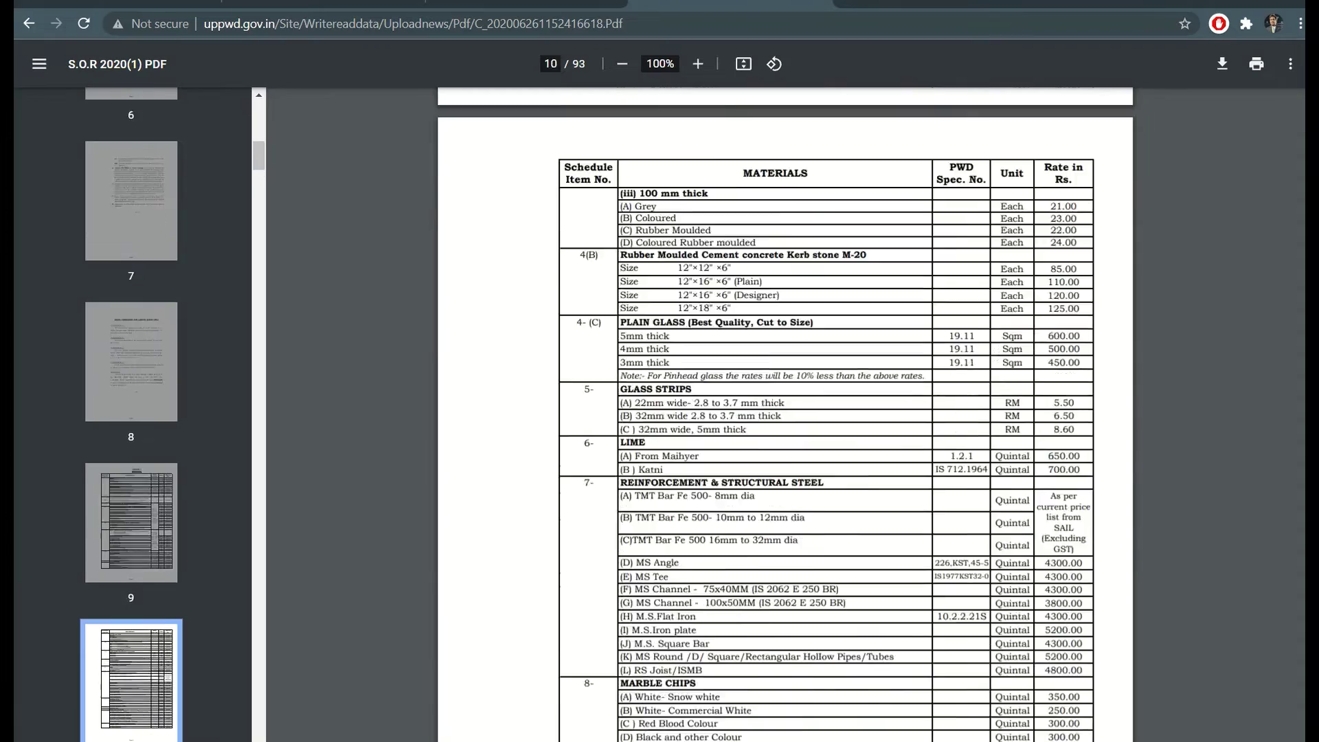
scroll(785, 412, down, 20)
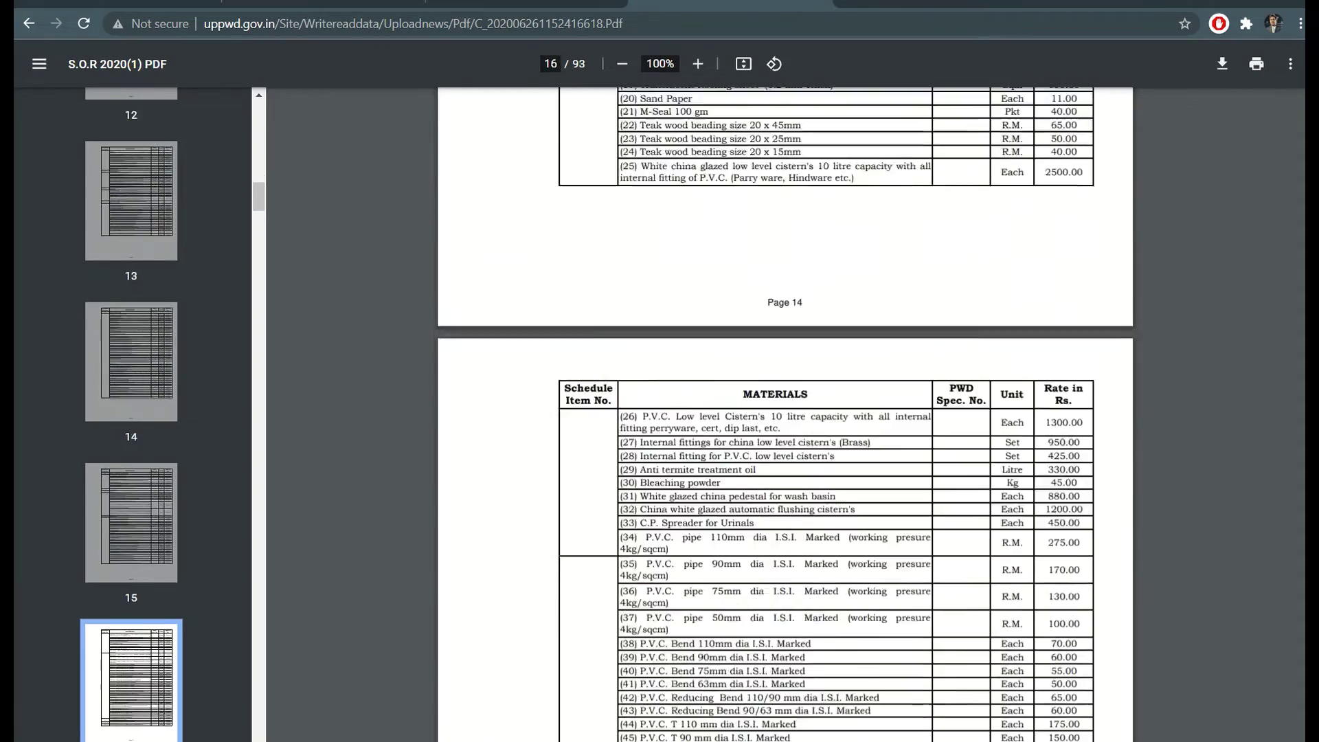
scroll(785, 413, down, 20)
scroll(949, 337, up, 8)
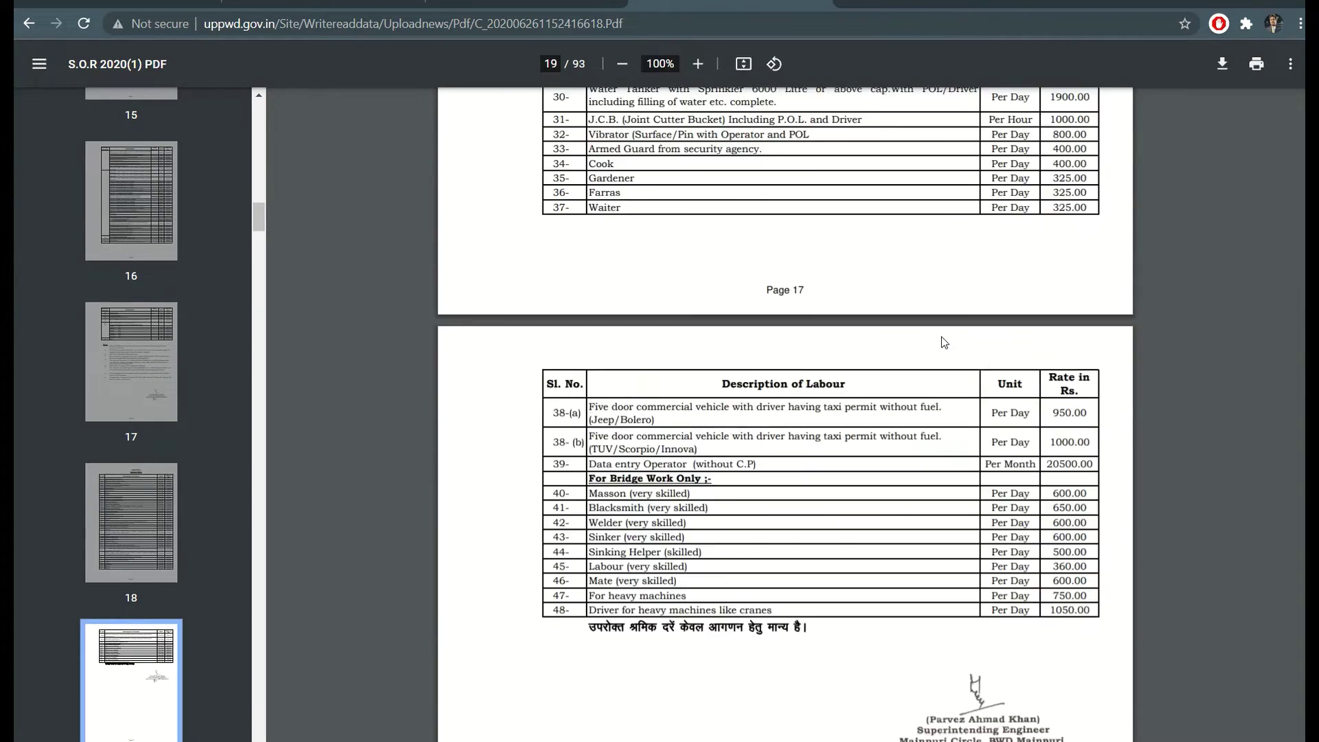
scroll(938, 357, down, 20)
scroll(893, 378, down, 20)
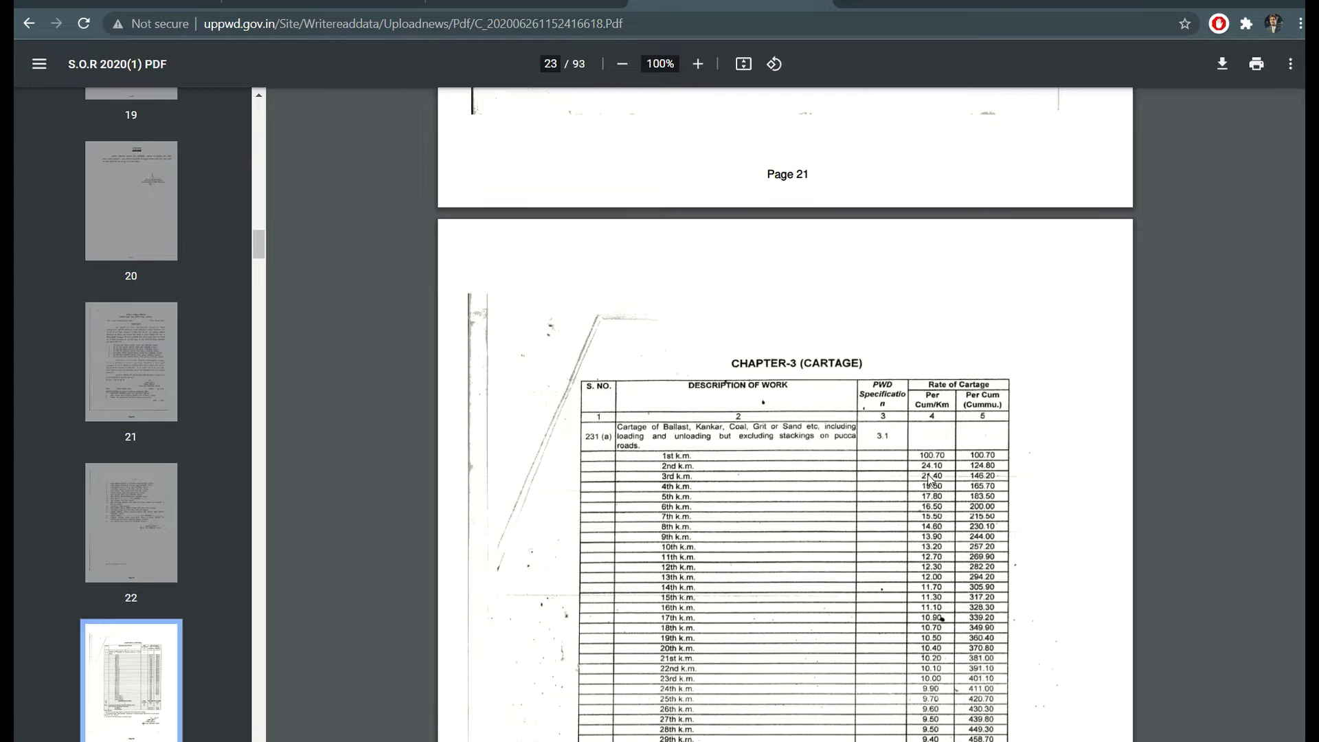
scroll(847, 487, down, 1)
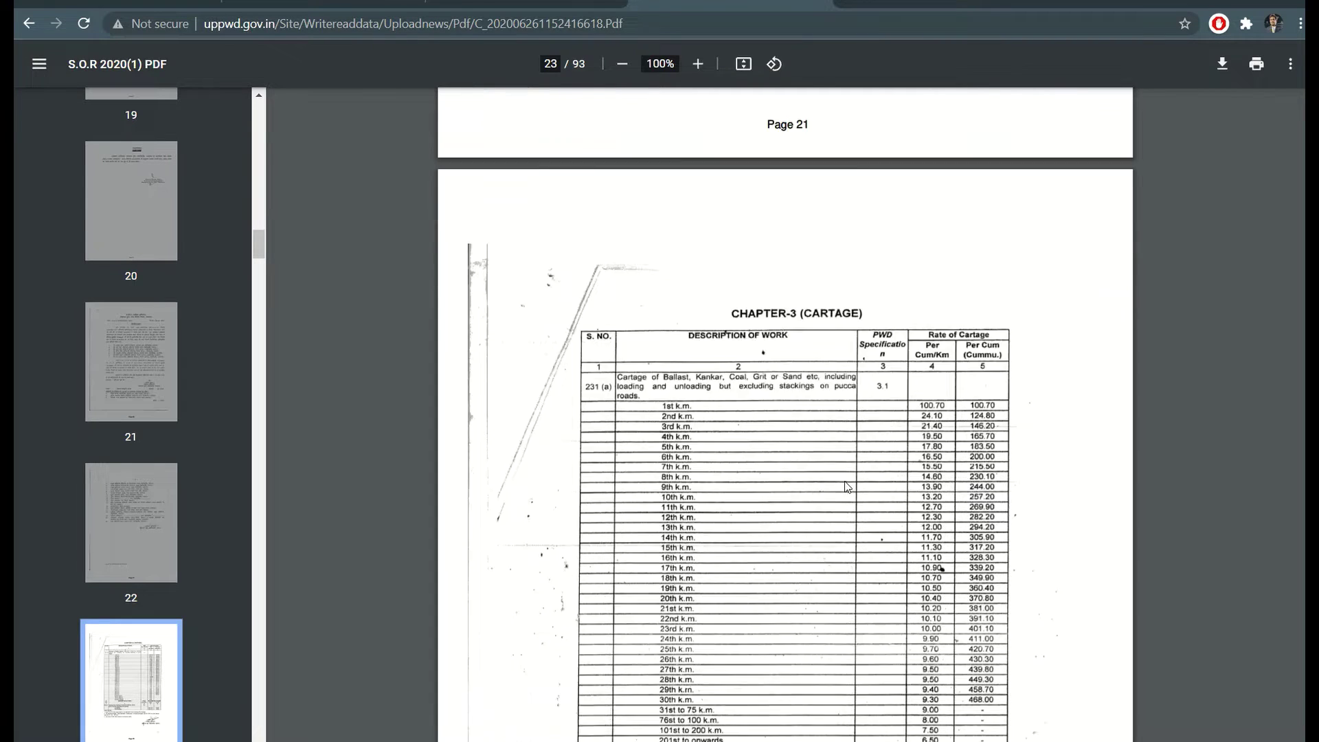
scroll(847, 487, down, 5)
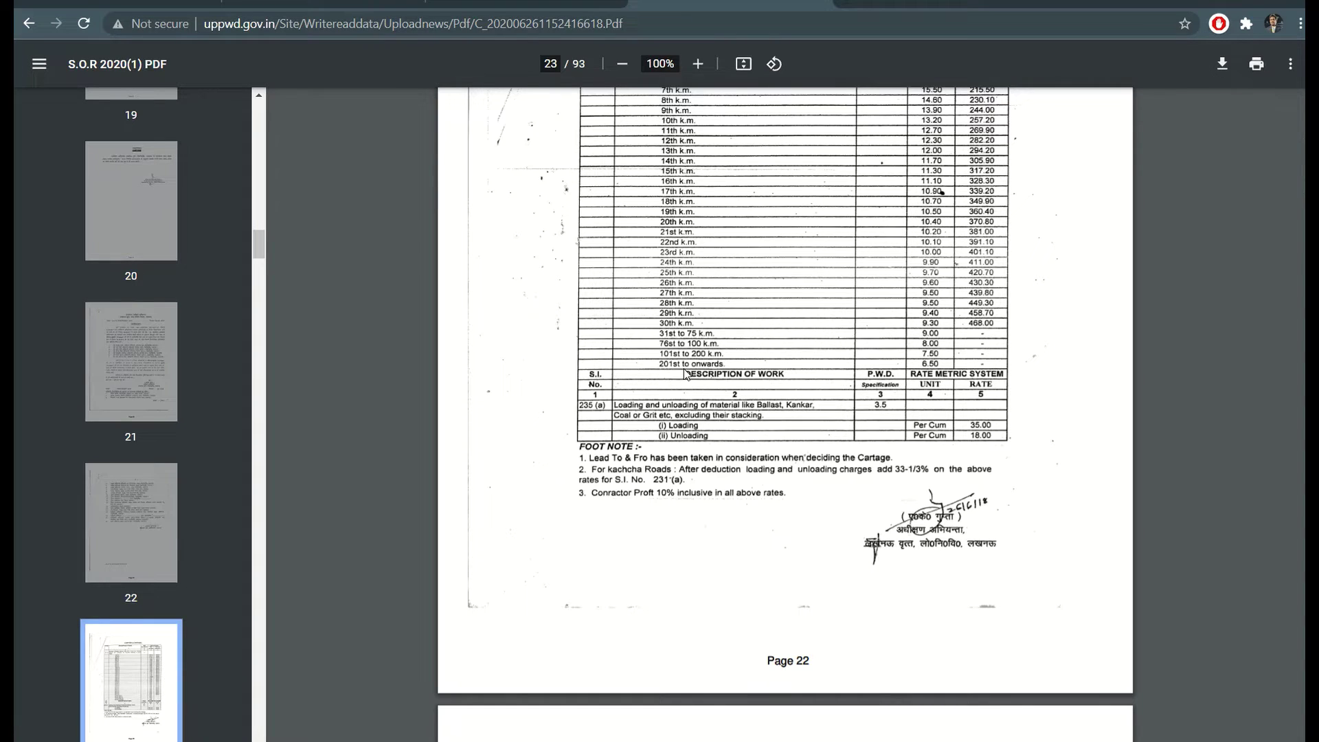
scroll(687, 374, up, 4)
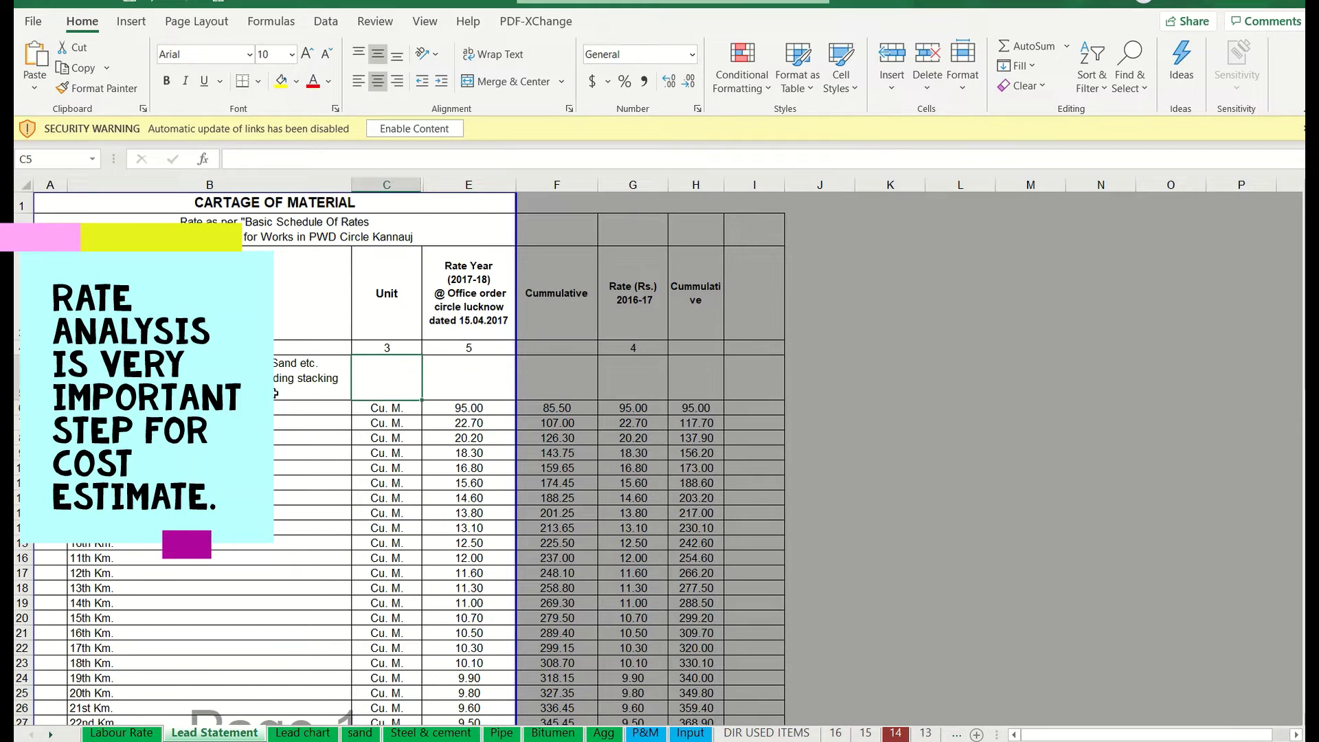
Compare the 1st Km. cartage rate in the Excel Lead Statement sheet with the cartage table in the PDF.
click(443, 412)
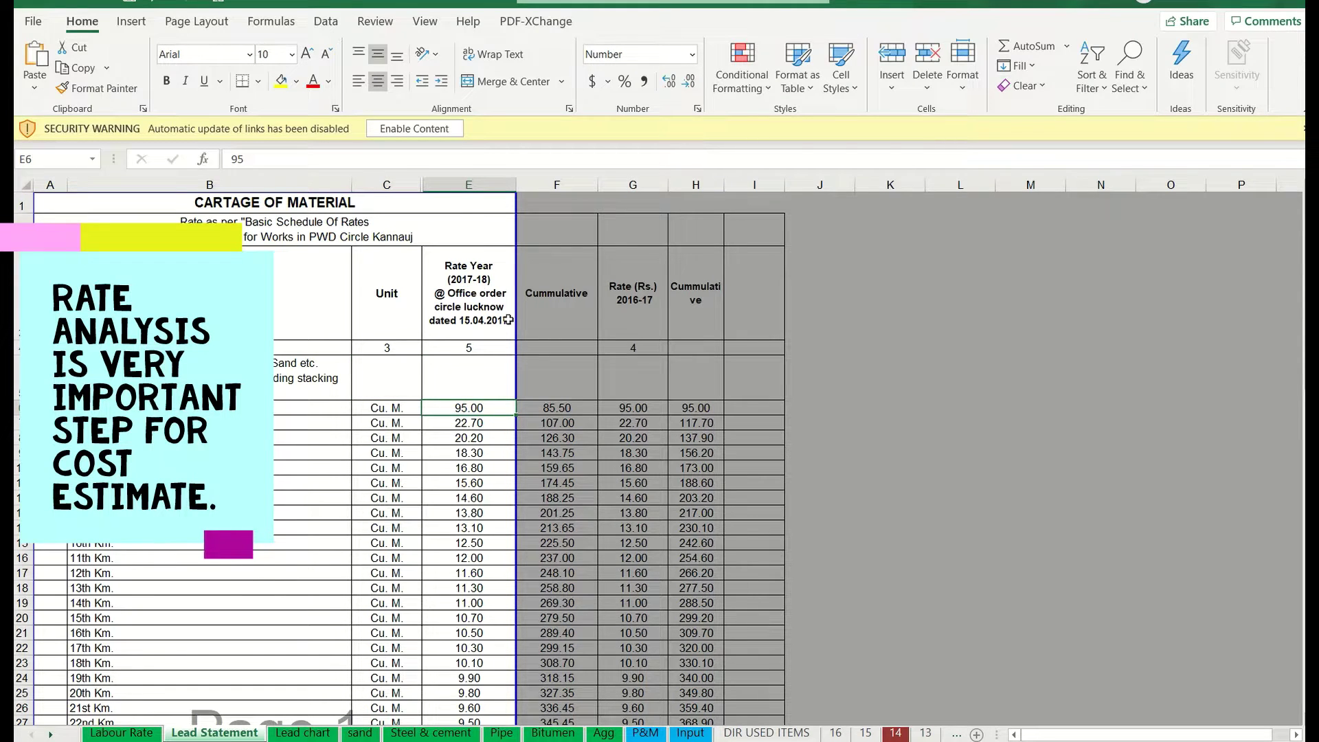
key(alt+Tab)
scroll(905, 392, up, 5)
scroll(906, 392, down, 2)
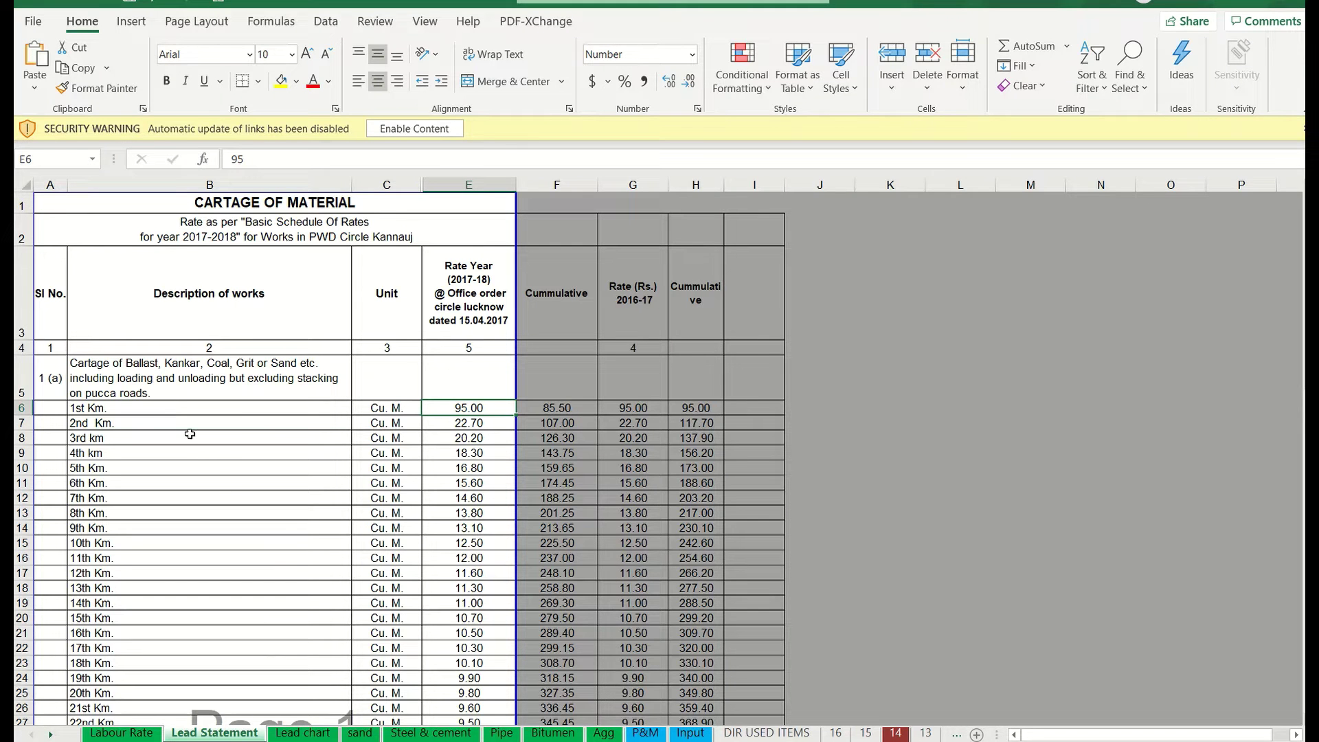
Examine item 1 (a) of the Lead Statement, the distance-wise cartage rates for ballast, kankar, coal, grit or sand.
click(187, 434)
drag(449, 411, 473, 498)
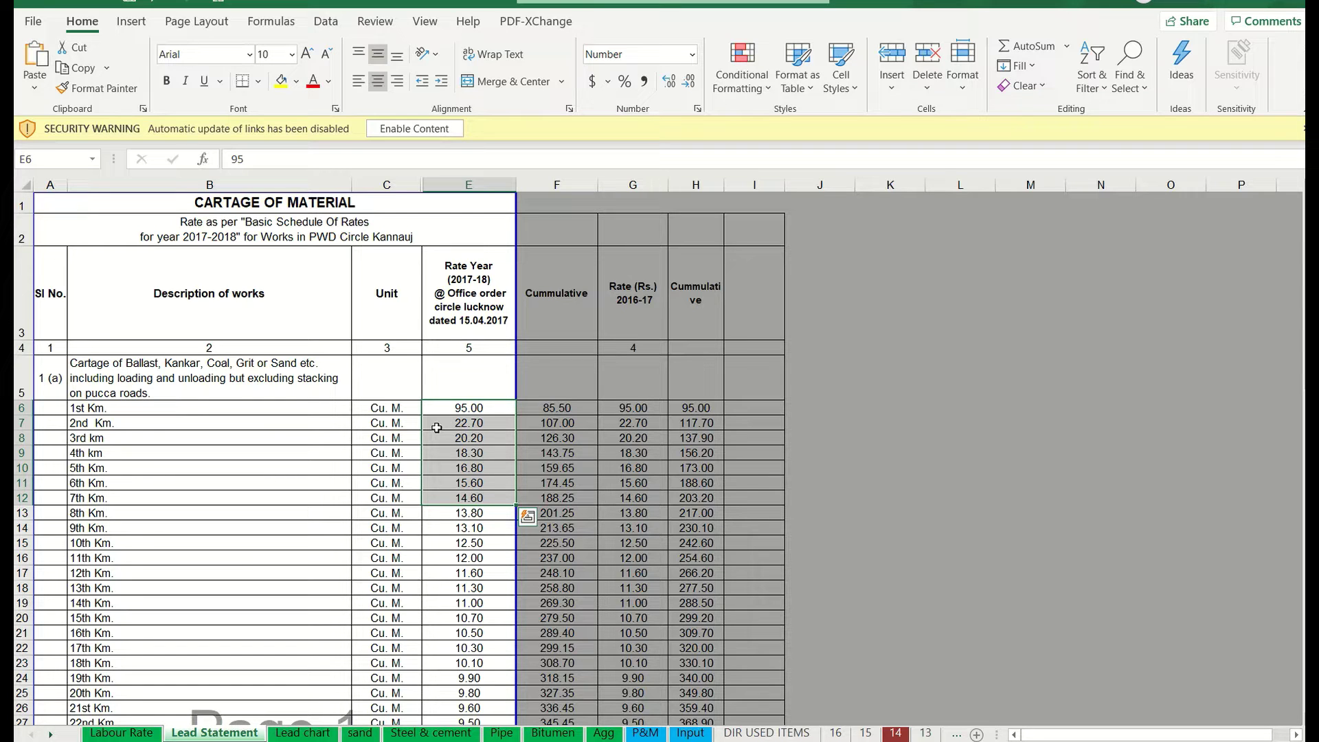
click(128, 433)
drag(105, 377, 471, 531)
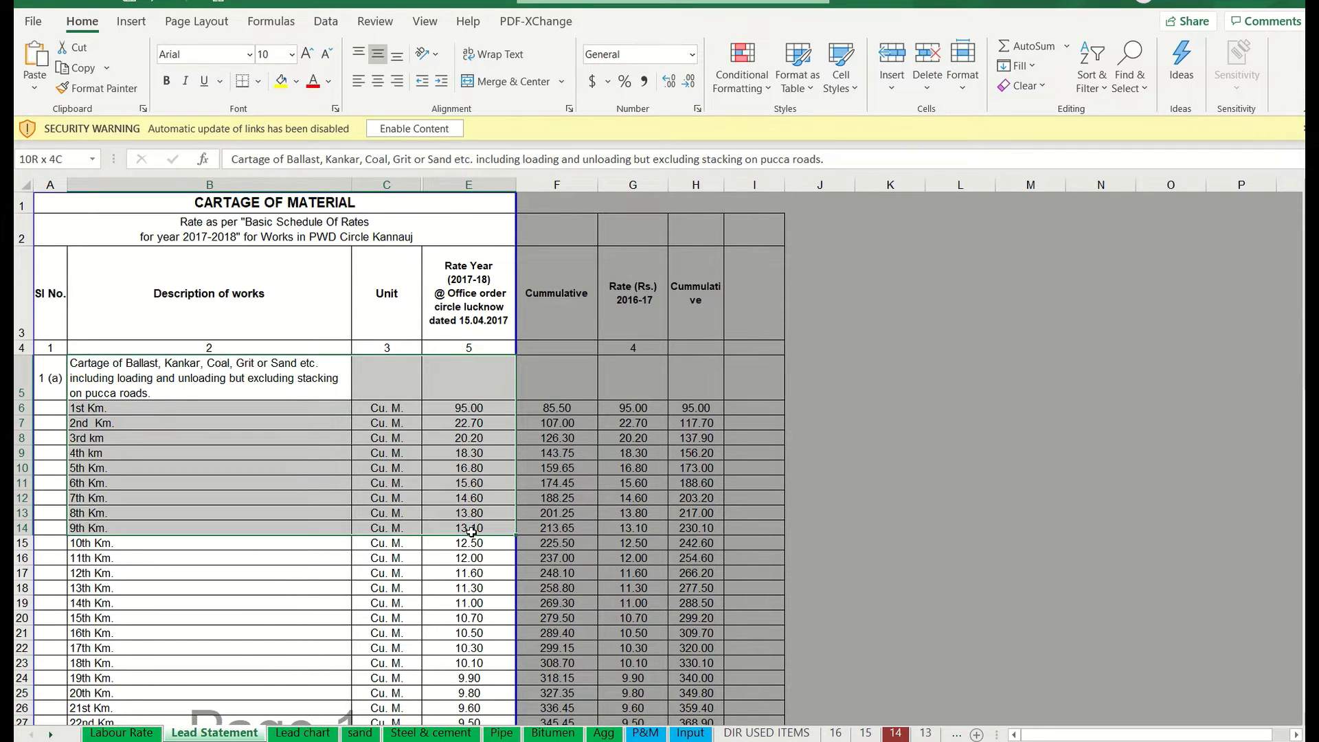
click(194, 425)
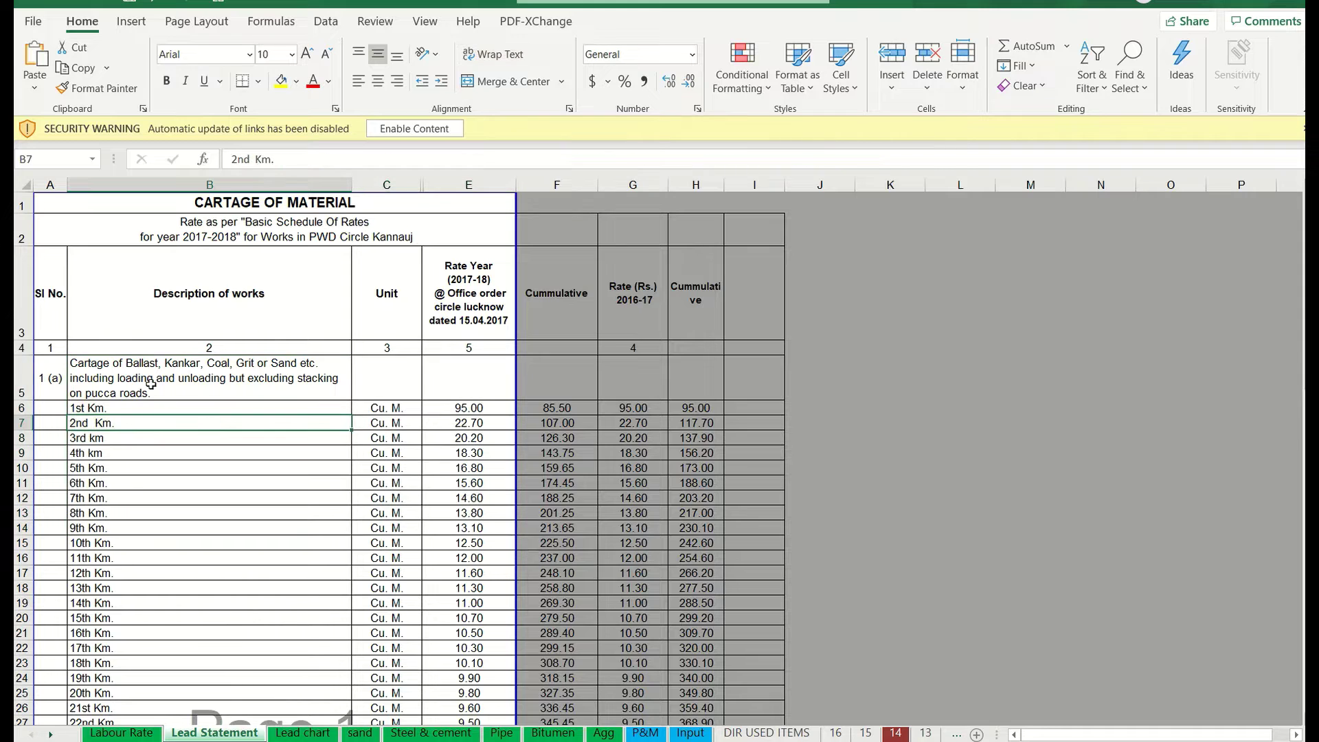
click(48, 380)
Examine item 2(a) of the Lead Statement, the cartage rates for cement, steel, stone blocks, pipes and other heavy materials.
scroll(226, 475, down, 7)
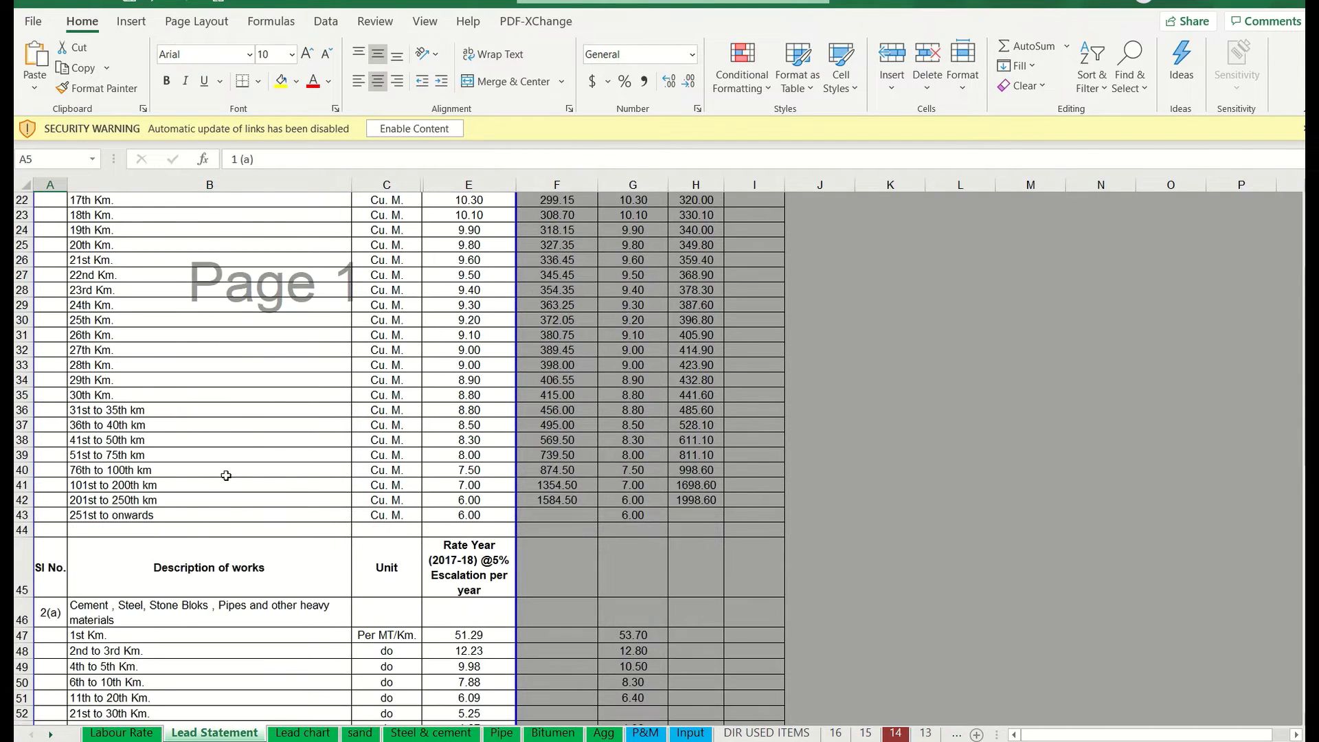
scroll(226, 475, down, 2)
click(98, 523)
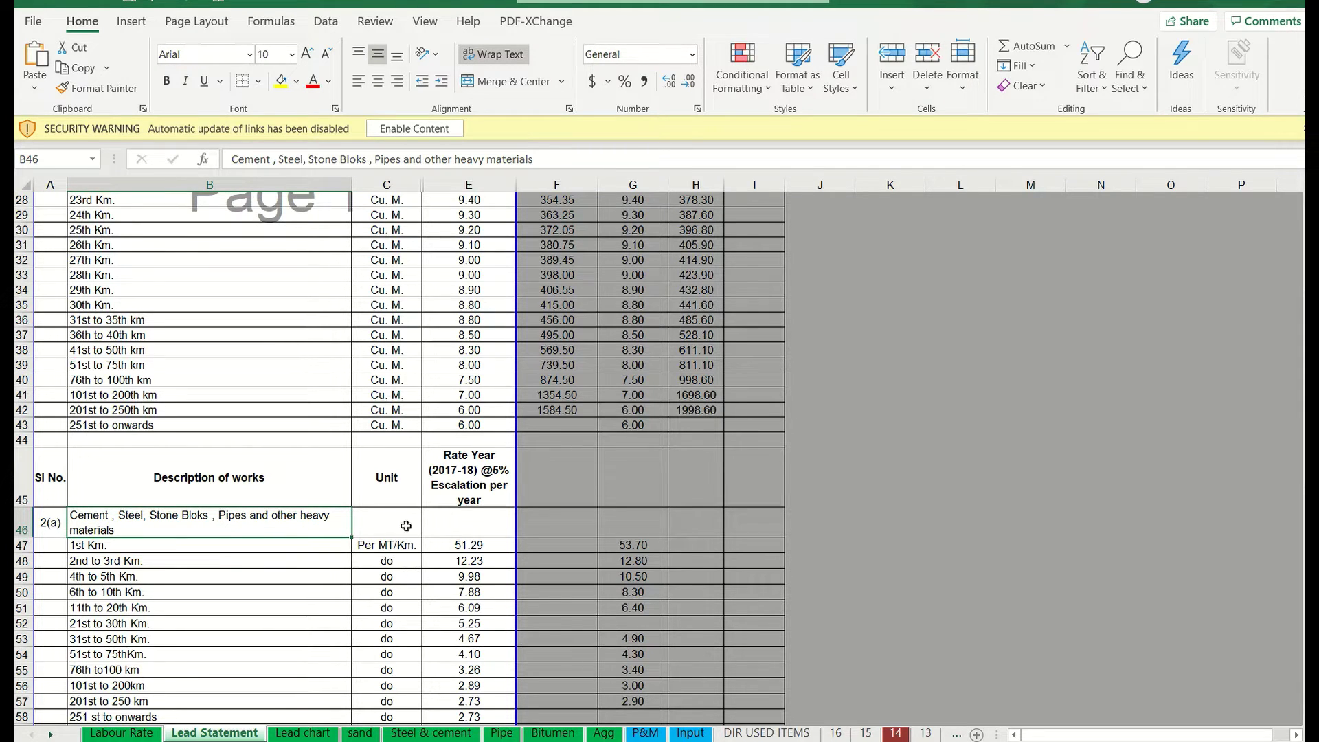
scroll(406, 526, up, 9)
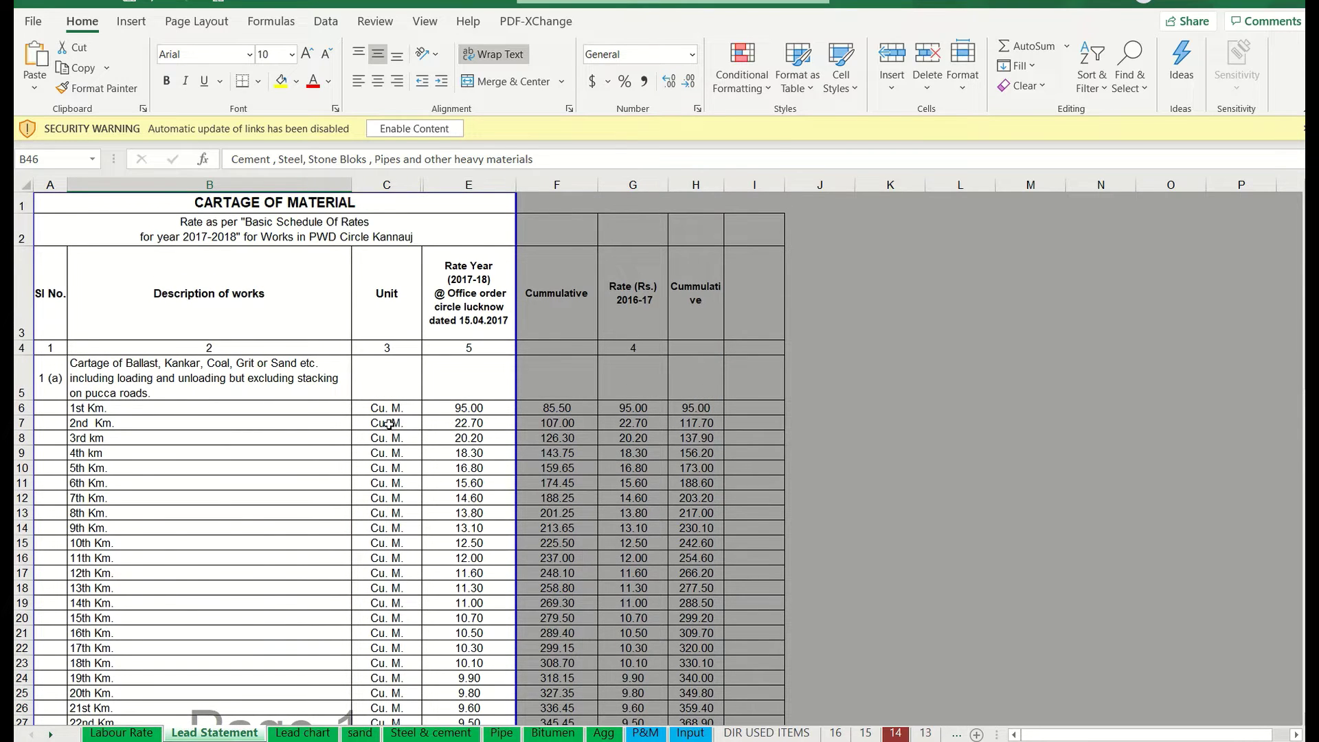
scroll(383, 447, down, 11)
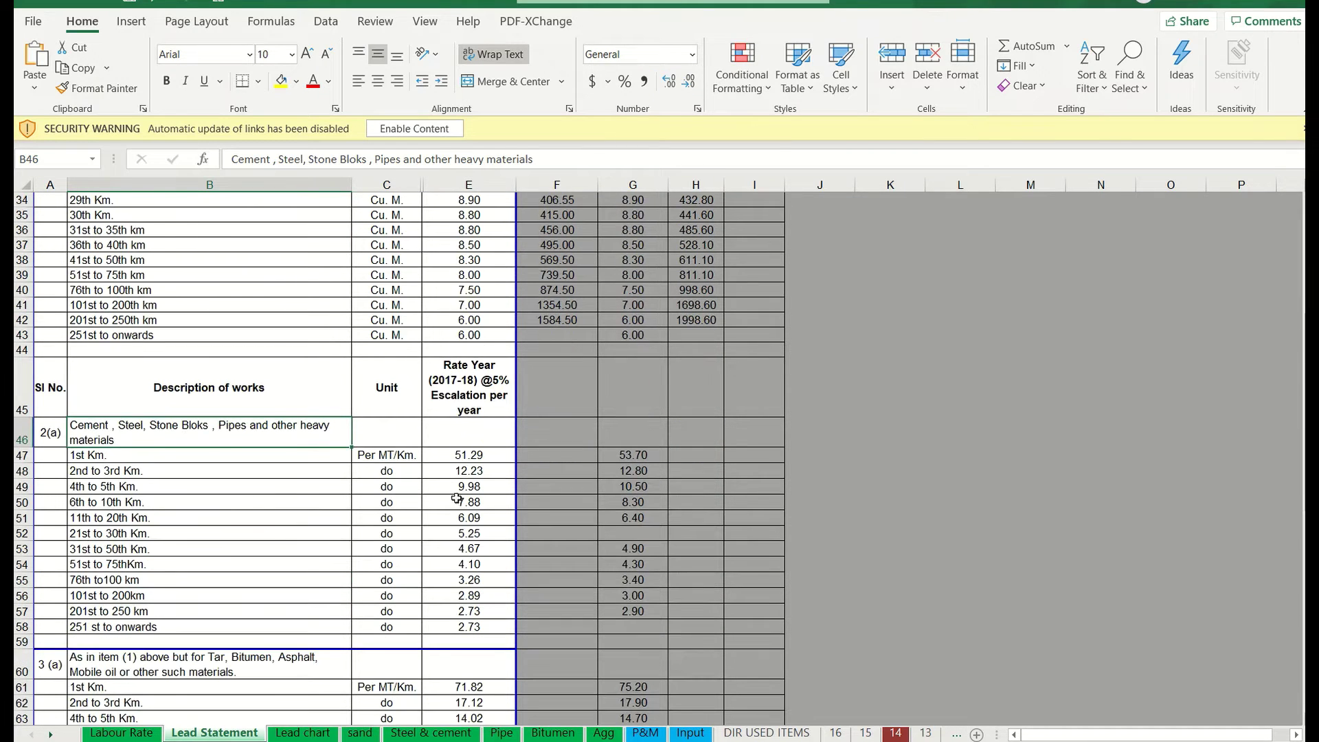
Switch to the S.O.R 2020 PDF in the browser and check which materials its cartage chapter covers.
key(alt+Tab)
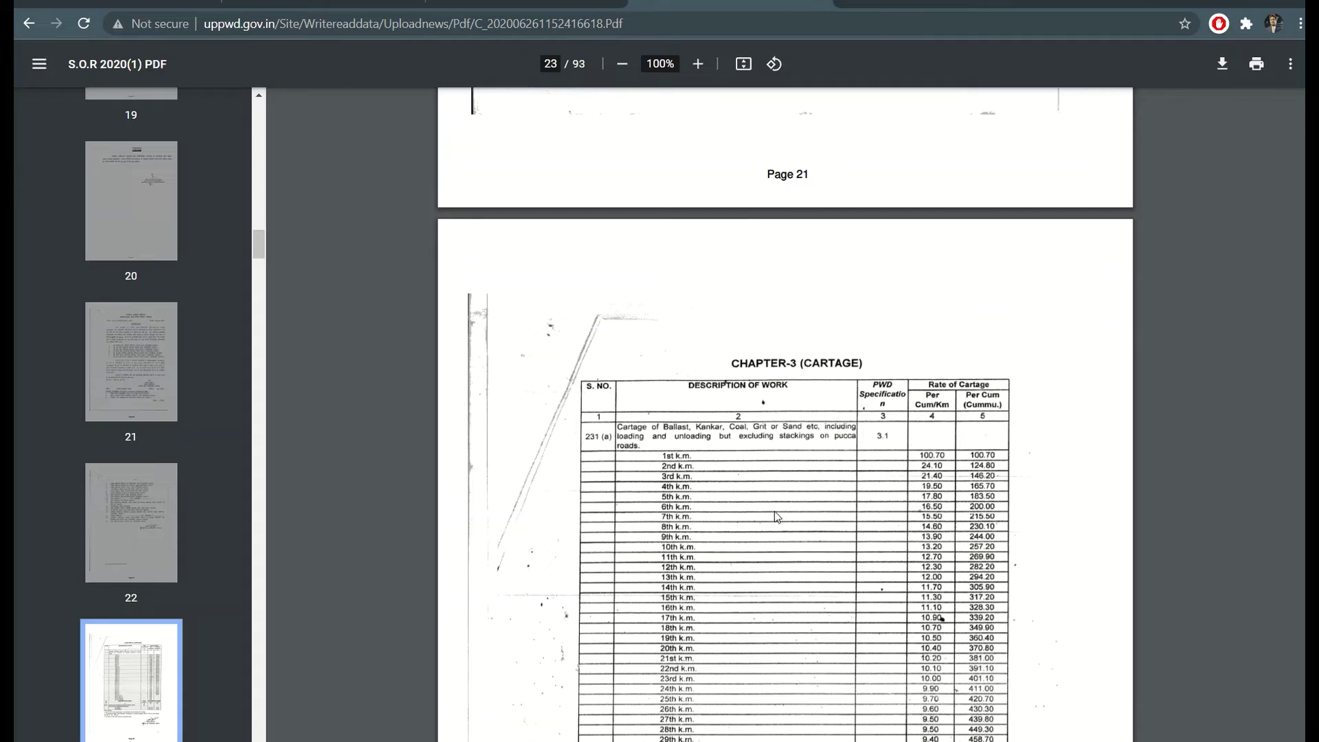
scroll(775, 515, down, 15)
scroll(752, 546, up, 12)
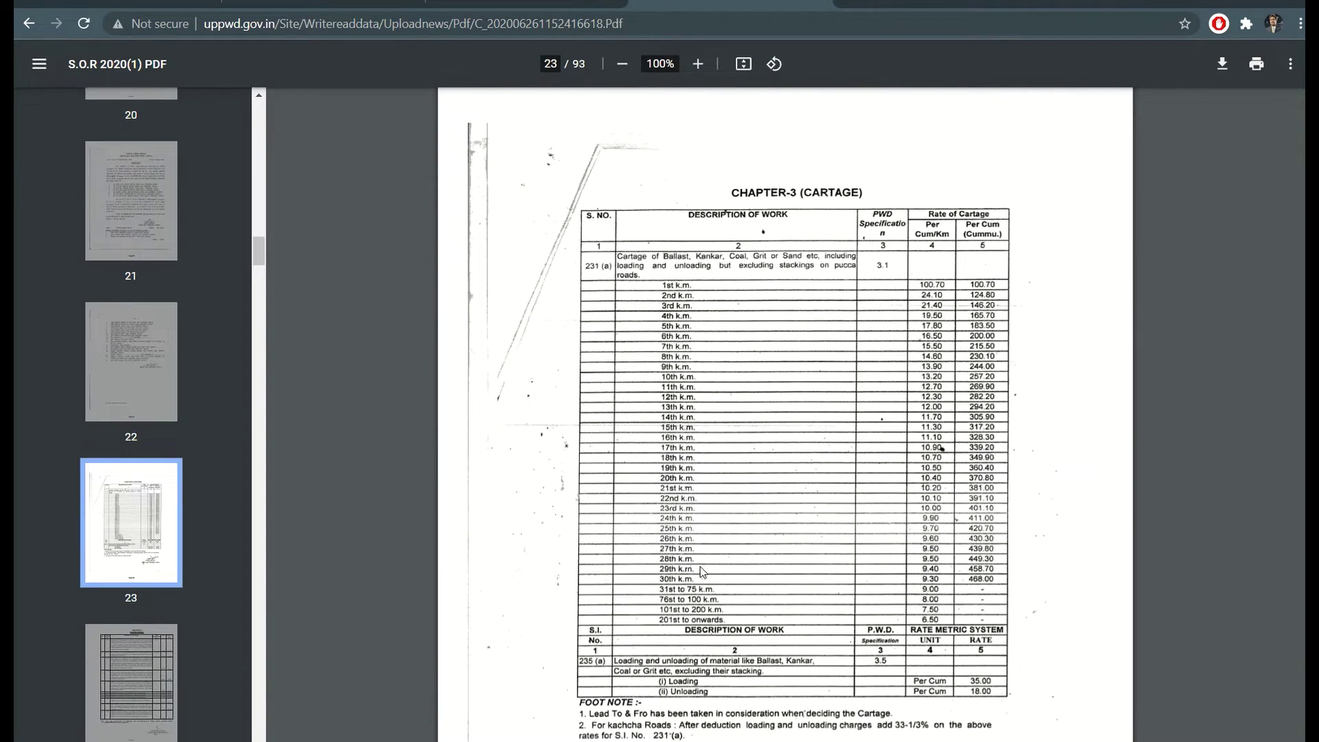
Switch back to Excel and review the Lead Statement's bitumen cartage rates in item 3 (a) and pipe cartage rates in items 3(b) to 3(e).
key(alt+Tab)
scroll(201, 520, down, 3)
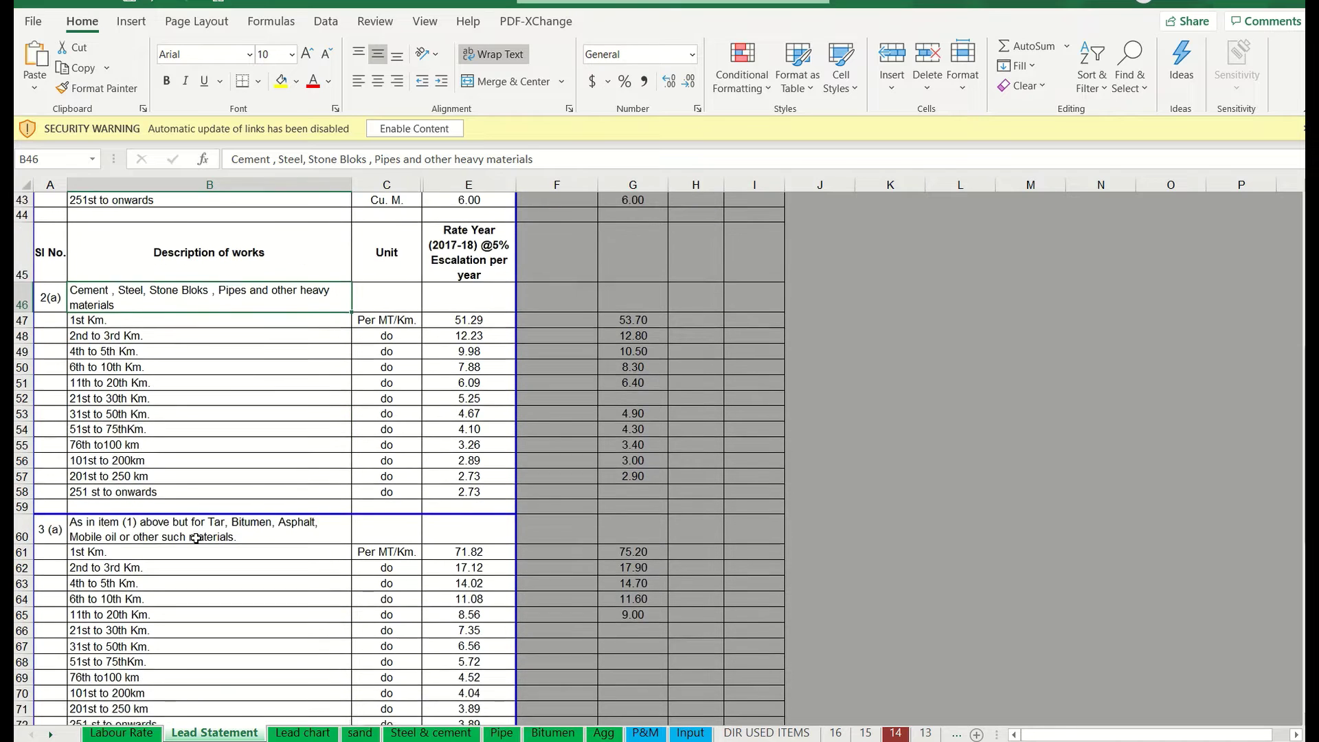
scroll(196, 538, down, 1)
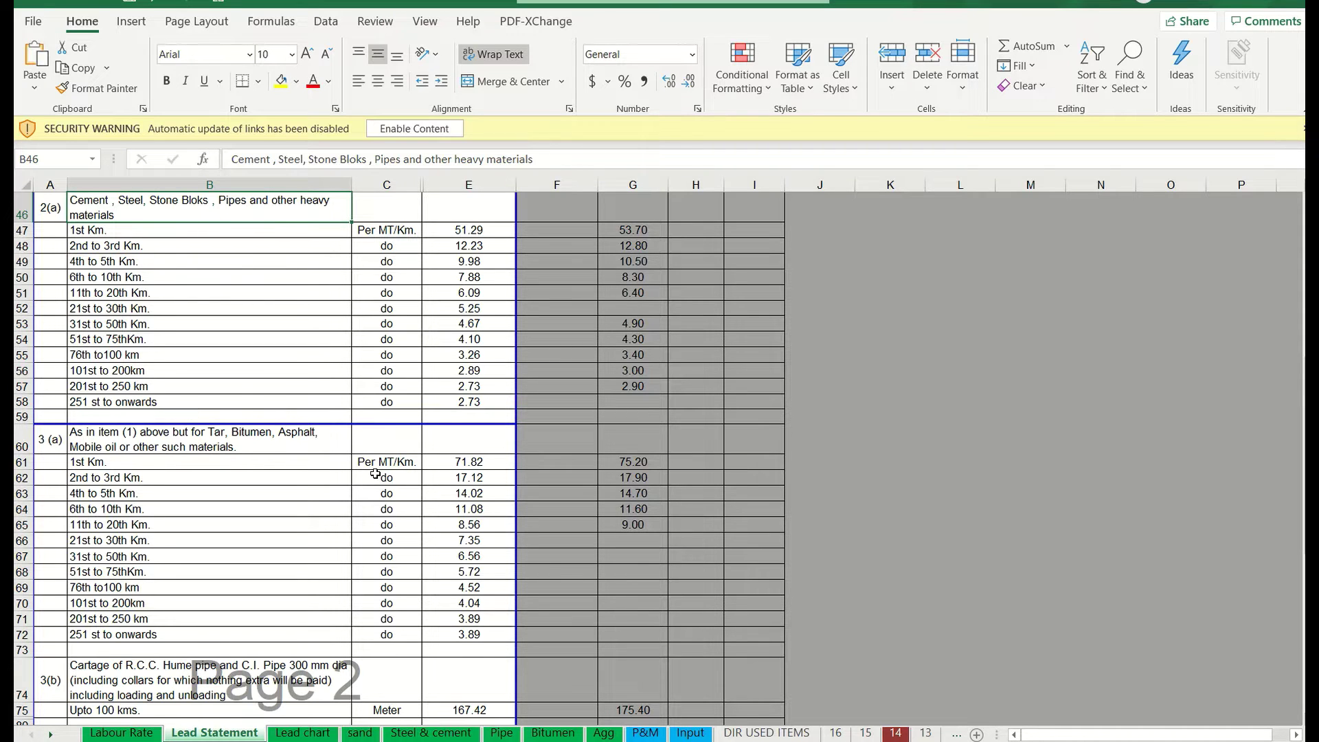
scroll(289, 485, down, 2)
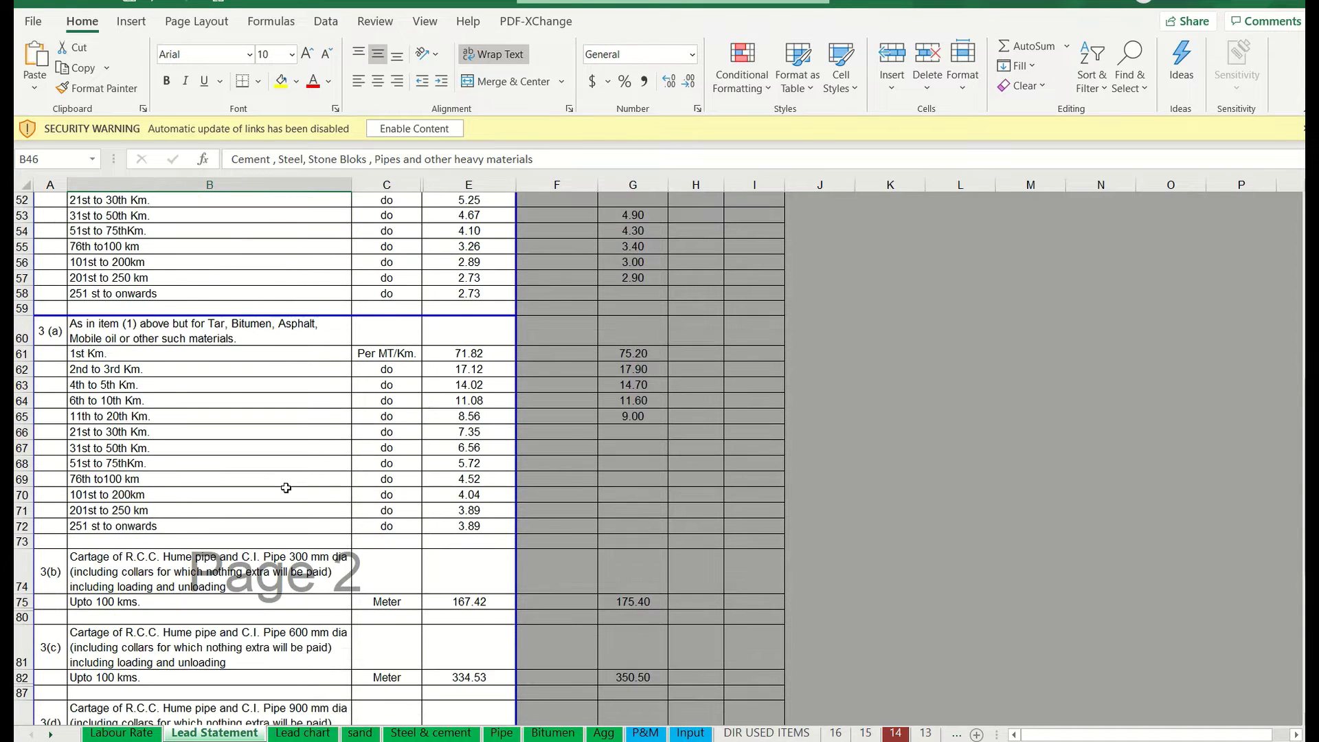
scroll(286, 487, down, 4)
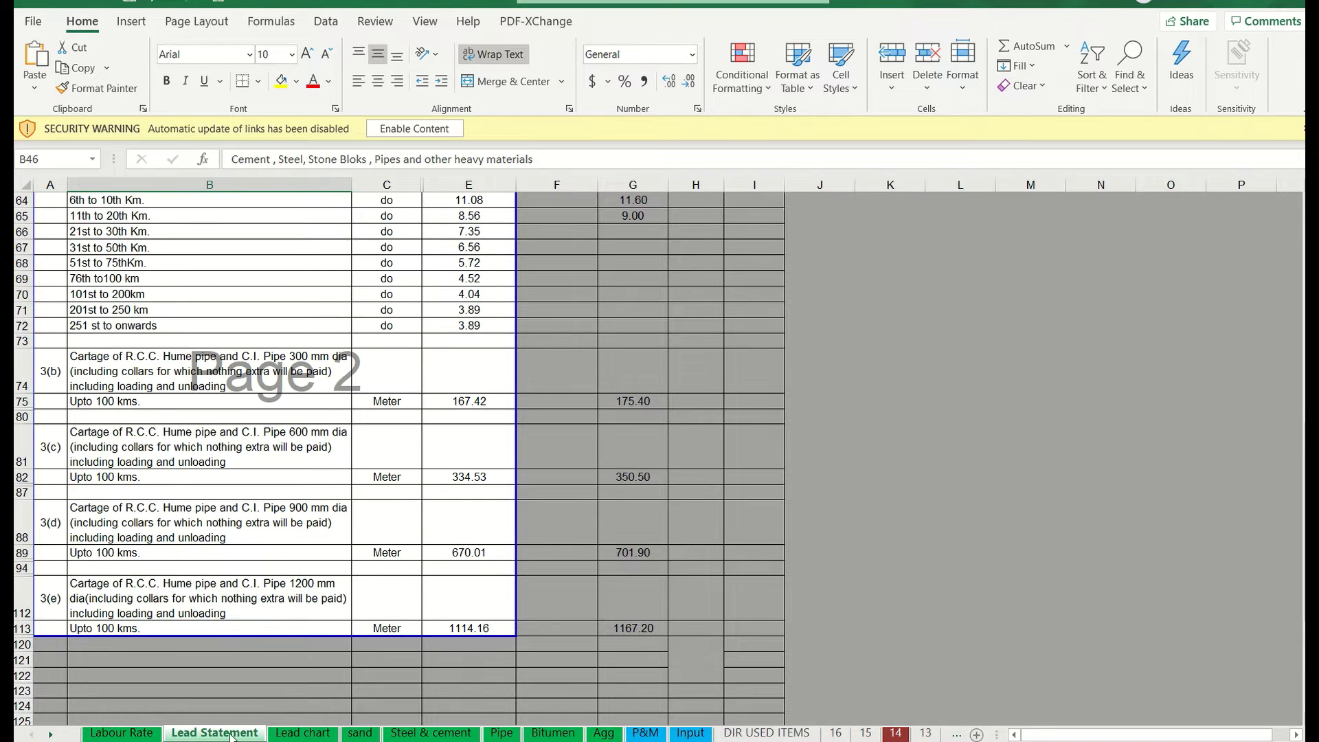
scroll(350, 474, up, 12)
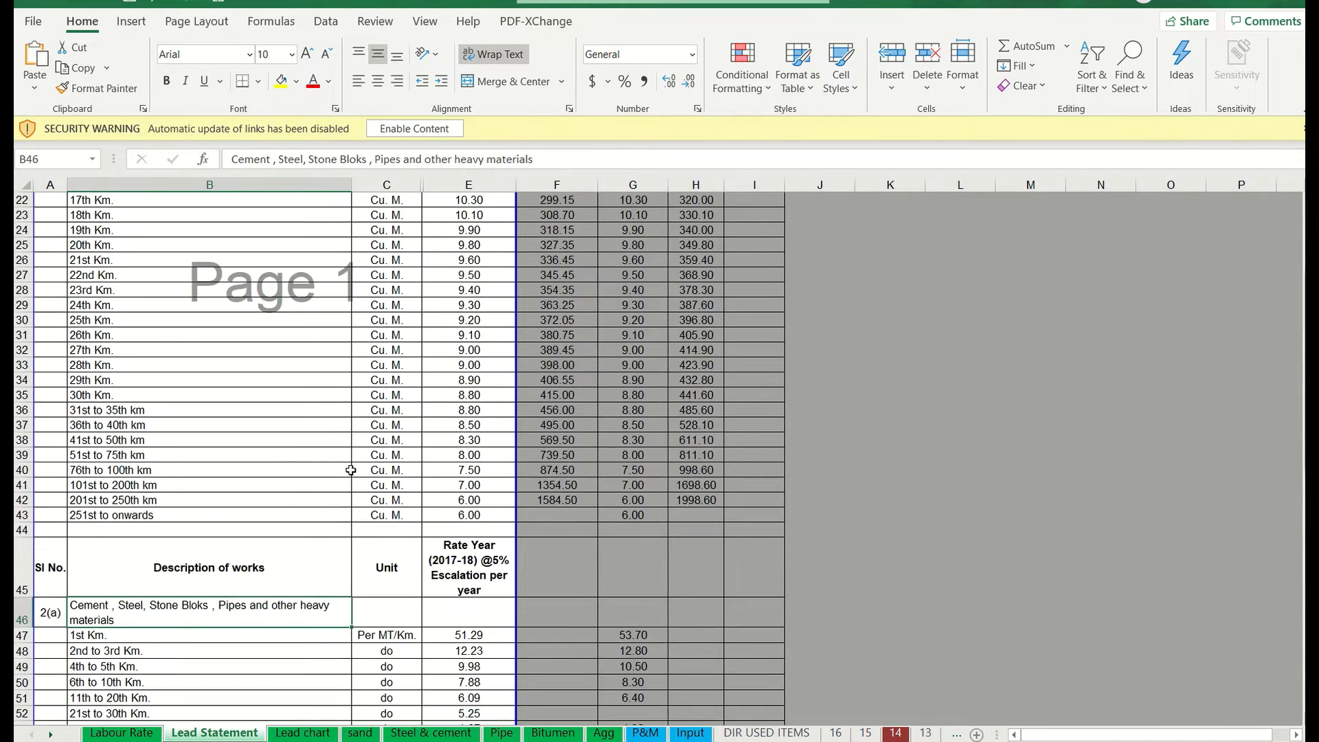
scroll(351, 471, up, 7)
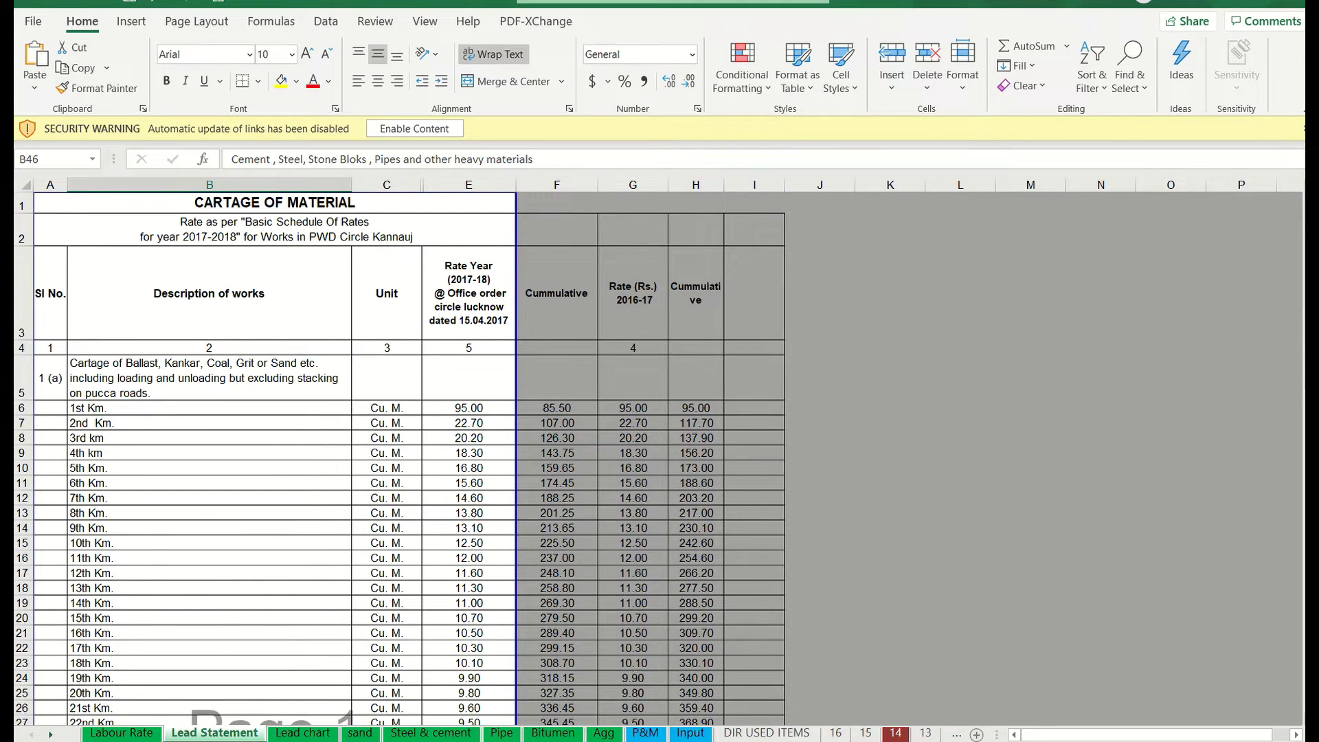
Switch to the Snip & Sketch lead diagram and handwrite "=60km" in purple below the road line near point B.
key(alt+Tab)
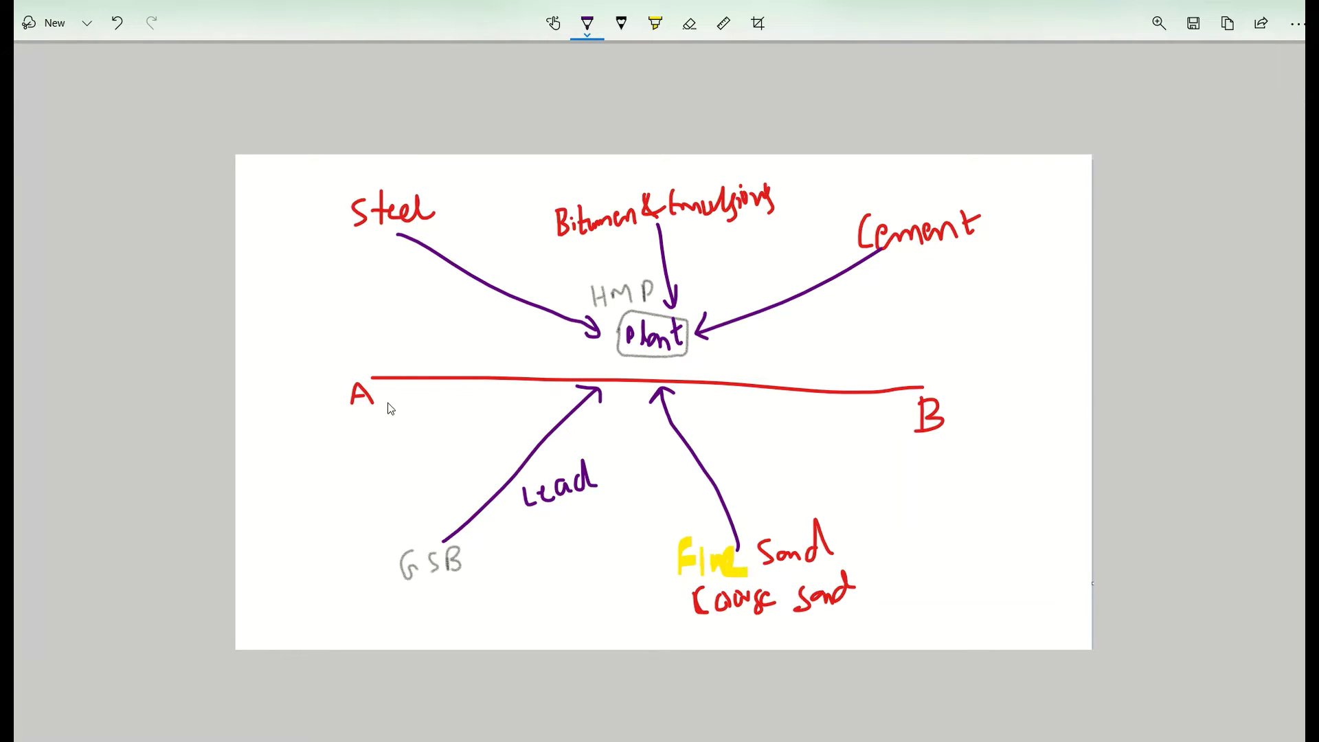
drag(769, 441, 830, 441)
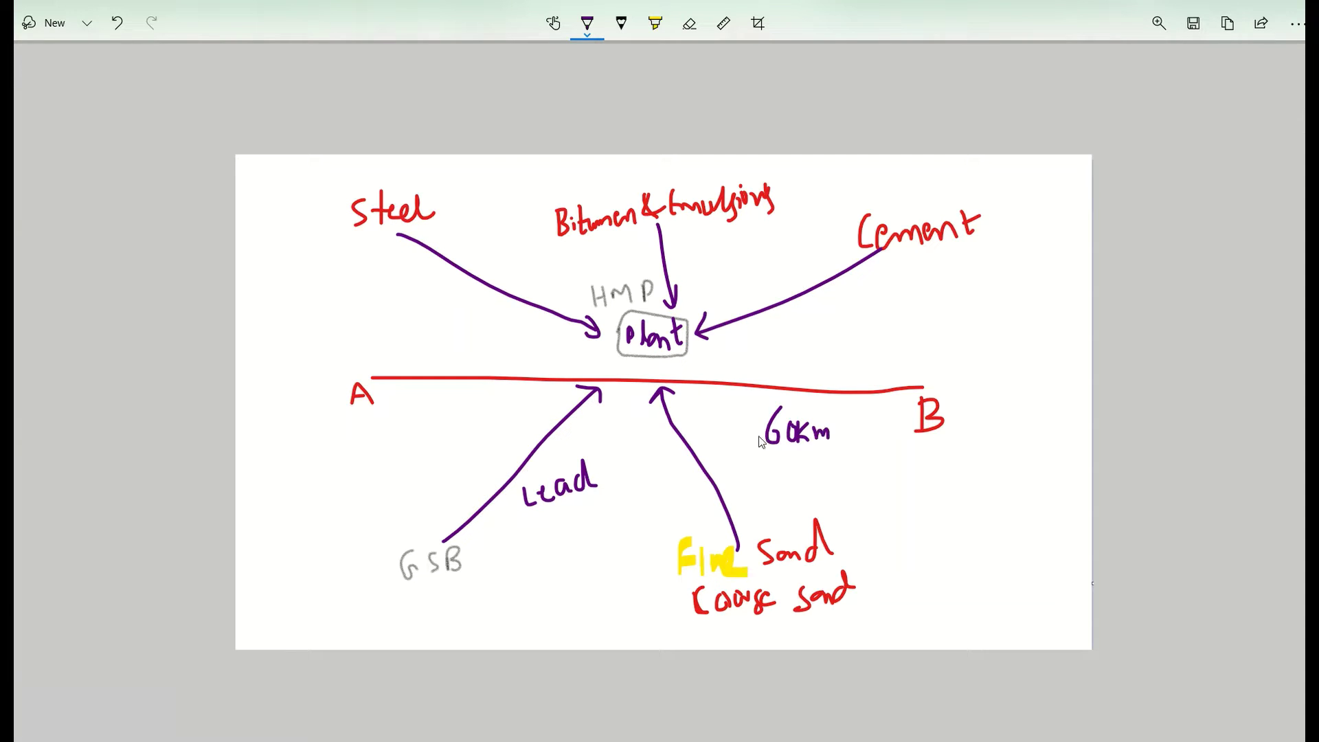
drag(733, 432, 763, 442)
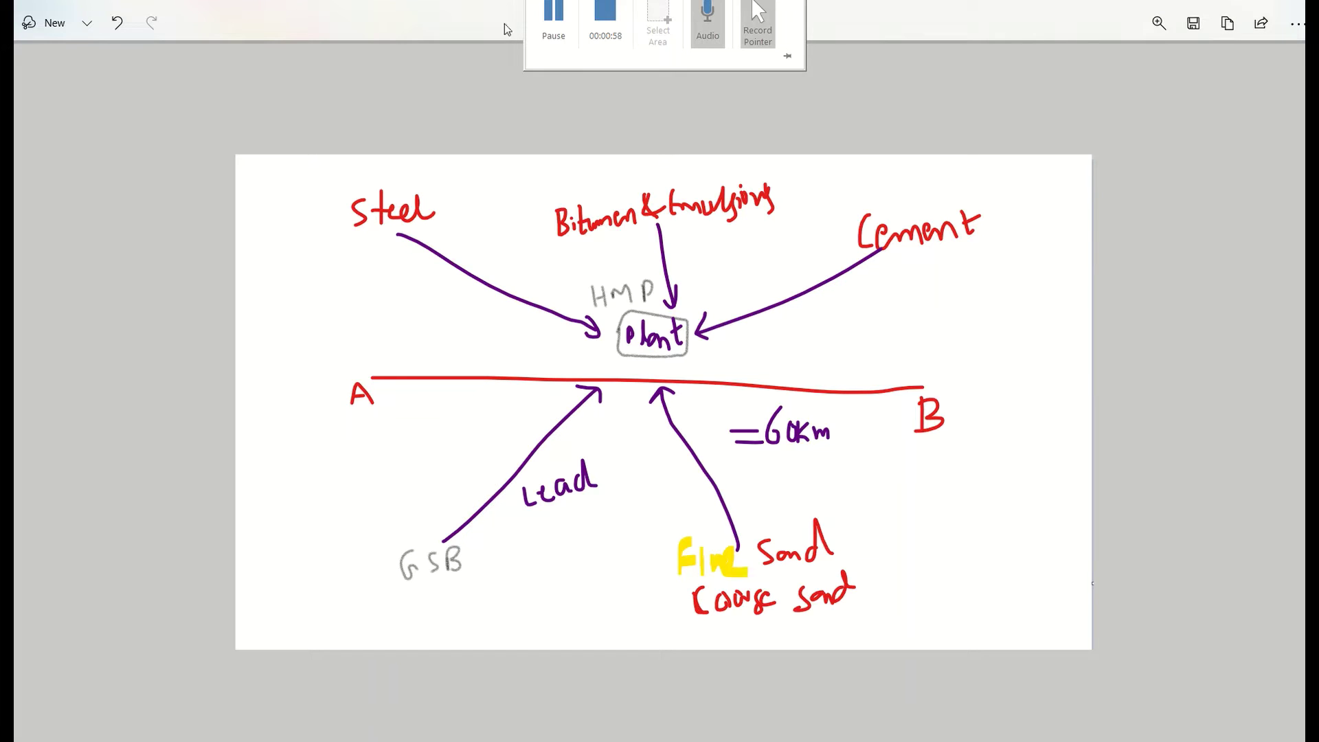
Circle the GSB label in the lead diagram with the purple pen.
click(587, 27)
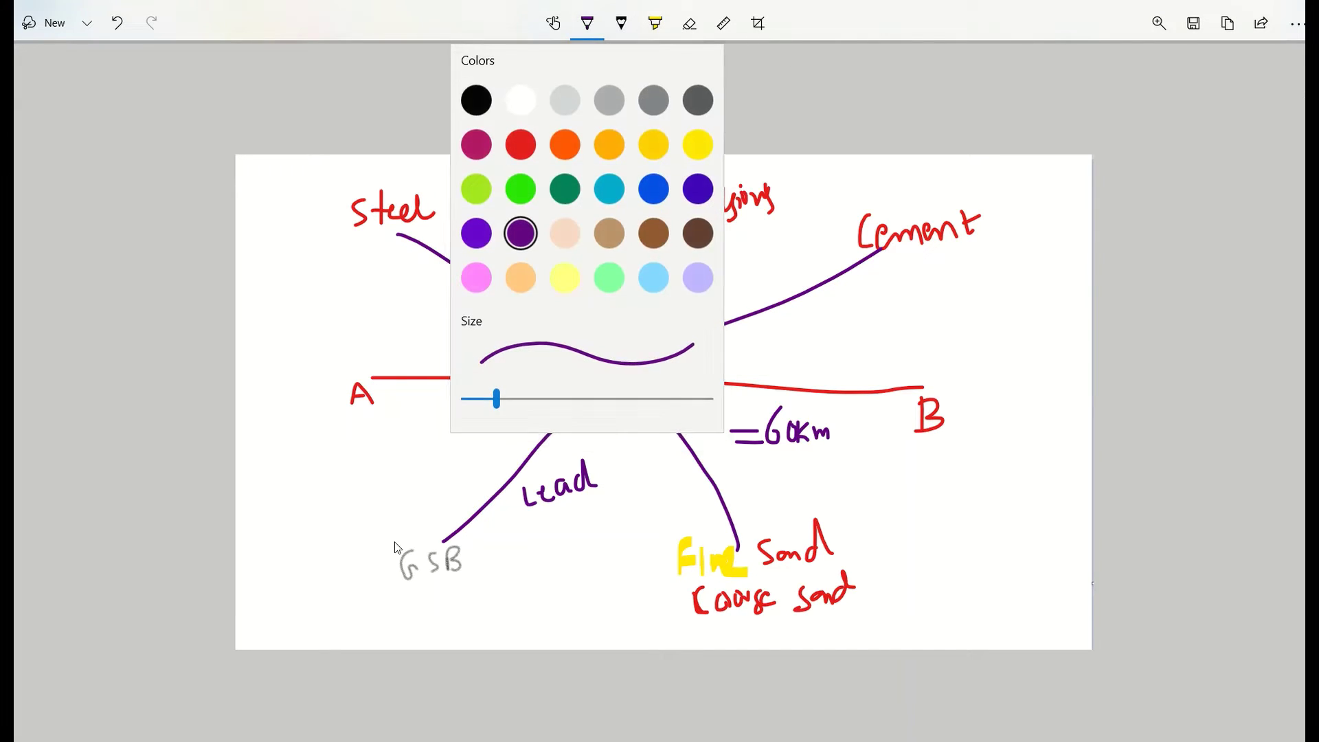
click(406, 539)
mouse_move(387, 534)
mouse_down()
mouse_move(473, 589)
mouse_move(441, 532)
mouse_move(383, 531)
mouse_up()
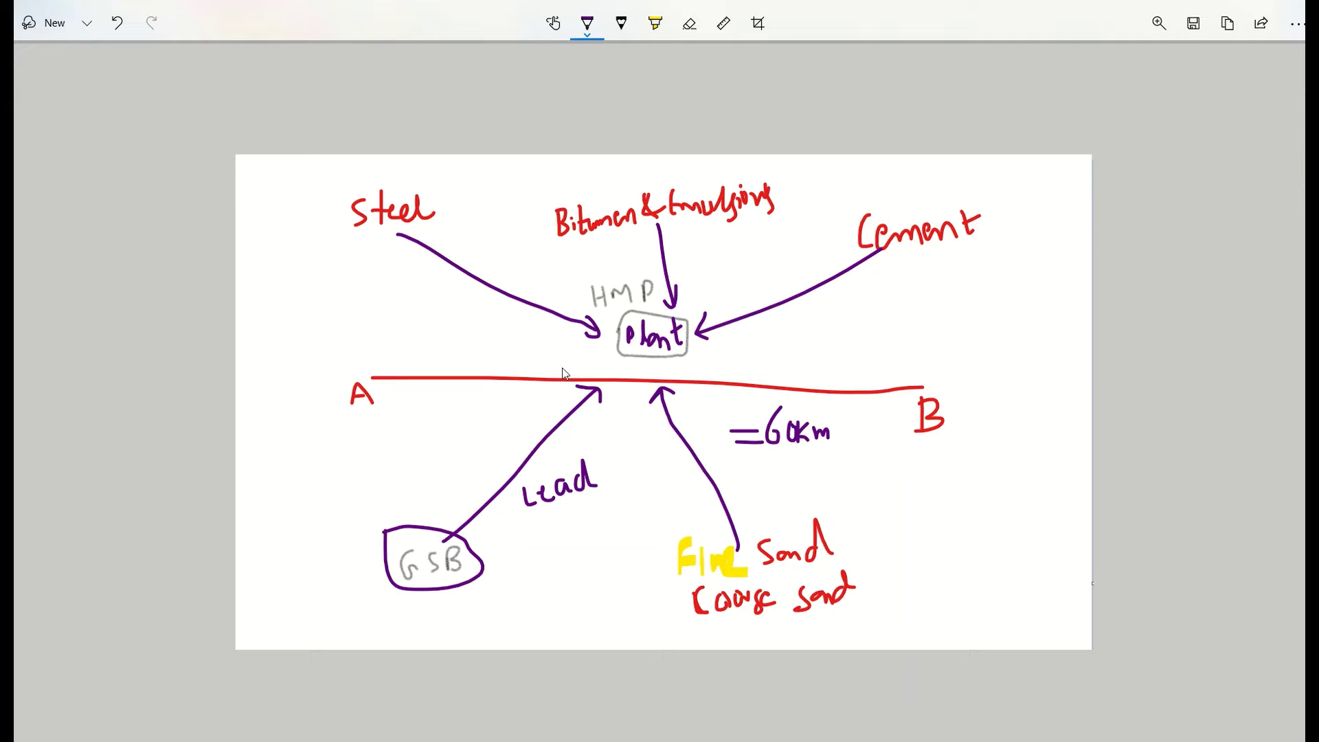
Write "30" beside the plant and draw a purple arrow to it along the road from point A.
mouse_move(574, 342)
mouse_down()
mouse_move(614, 357)
mouse_move(601, 351)
mouse_up()
mouse_move(397, 356)
mouse_down()
mouse_move(515, 368)
mouse_move(582, 355)
mouse_move(565, 367)
mouse_up()
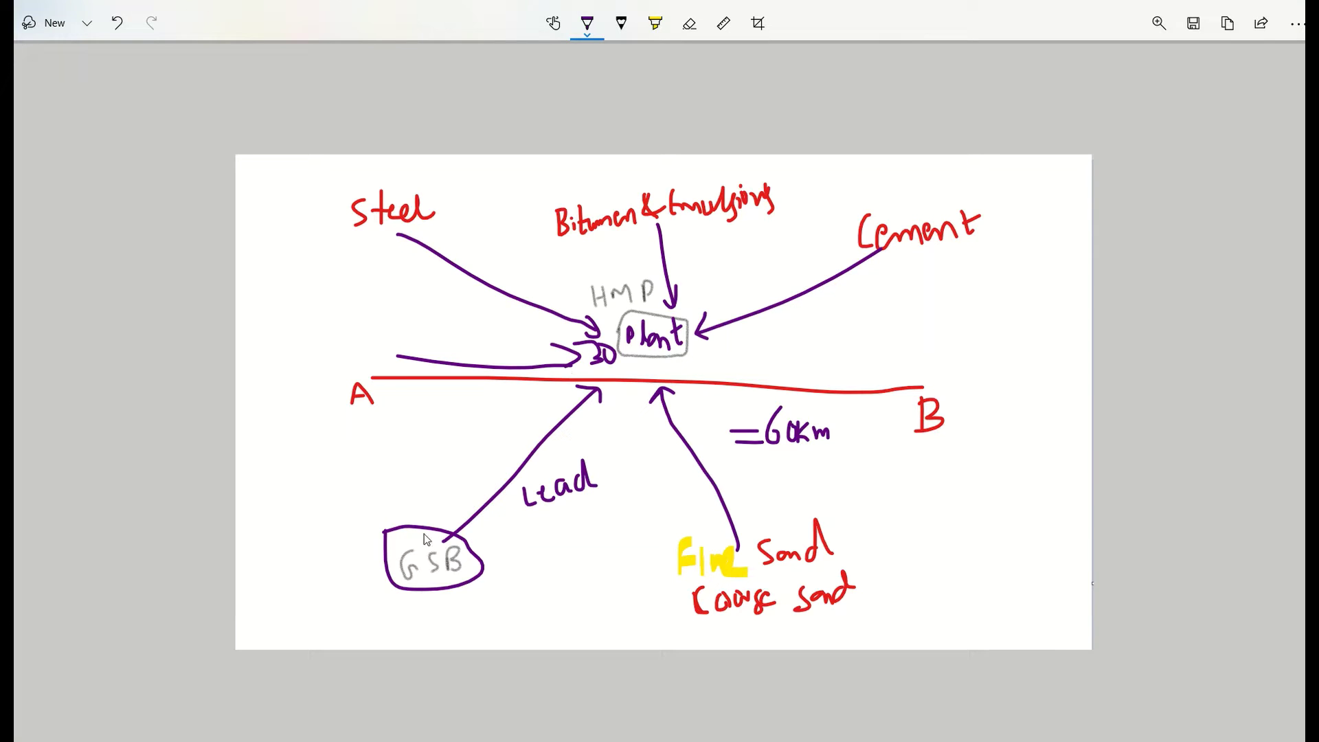
Draw a purple arrow from GSB to point A, label it "25", and handwrite "= 55km" beyond the plant, below Cement.
mouse_move(423, 534)
mouse_down()
mouse_move(363, 406)
mouse_move(378, 401)
mouse_up()
mouse_move(327, 465)
mouse_down()
mouse_move(343, 458)
mouse_move(357, 483)
mouse_move(390, 447)
mouse_up()
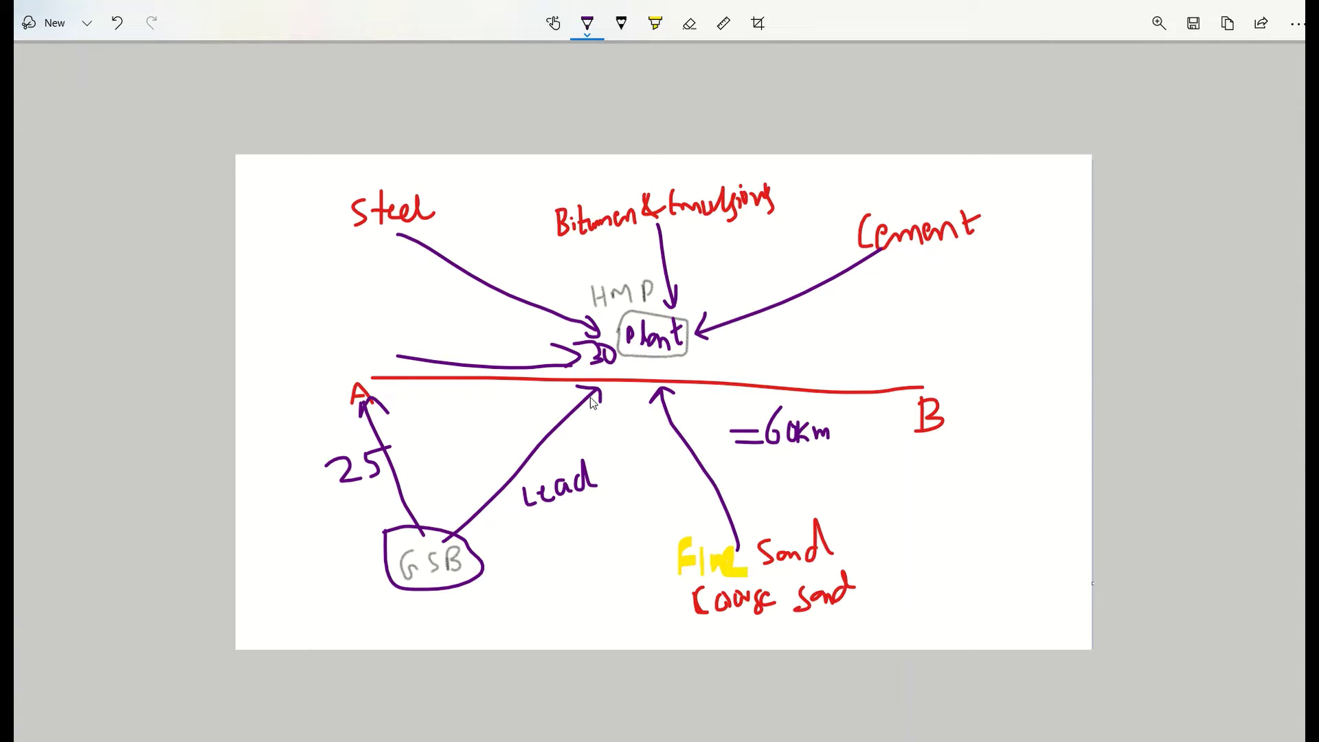
mouse_move(987, 326)
mouse_down()
mouse_move(1009, 336)
mouse_move(1026, 307)
mouse_move(1090, 292)
mouse_up()
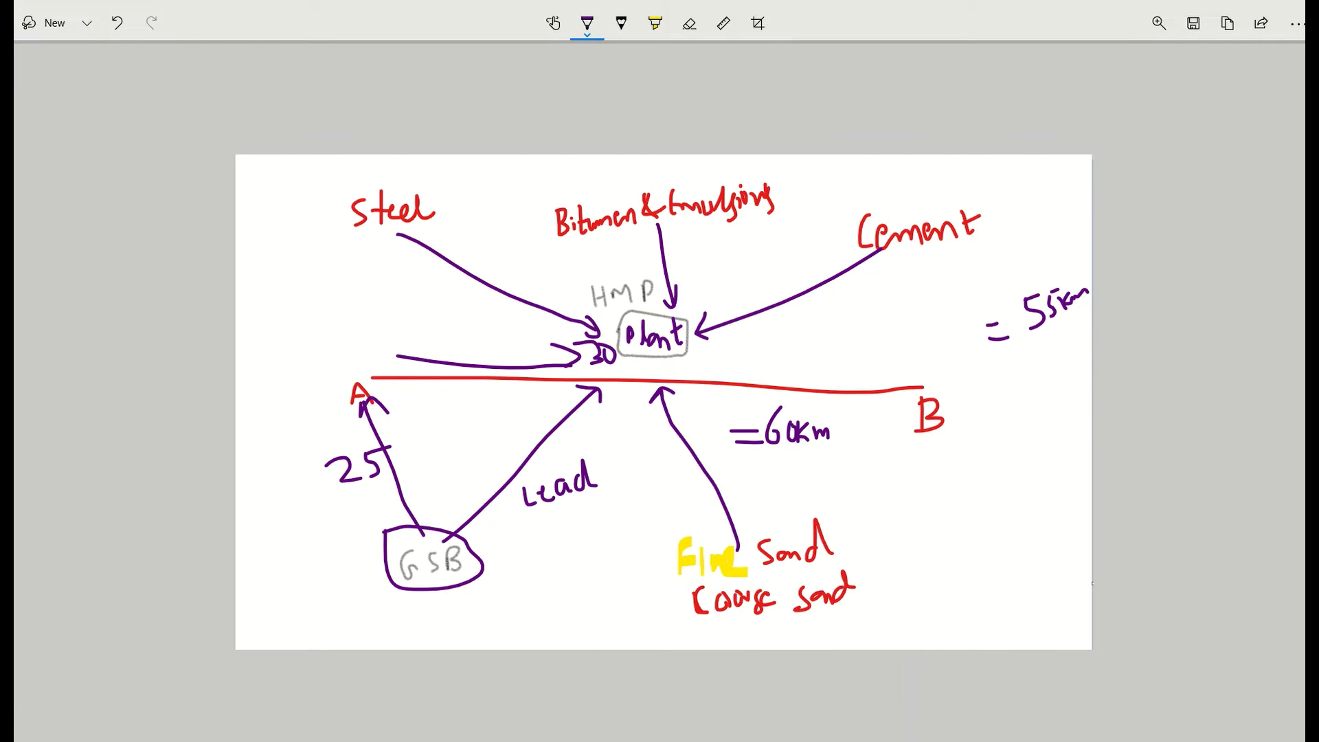
Switch to Excel and examine the Lead chart's Metal & GSB section and the project length and mid point formulas.
key(alt+Tab)
click(249, 466)
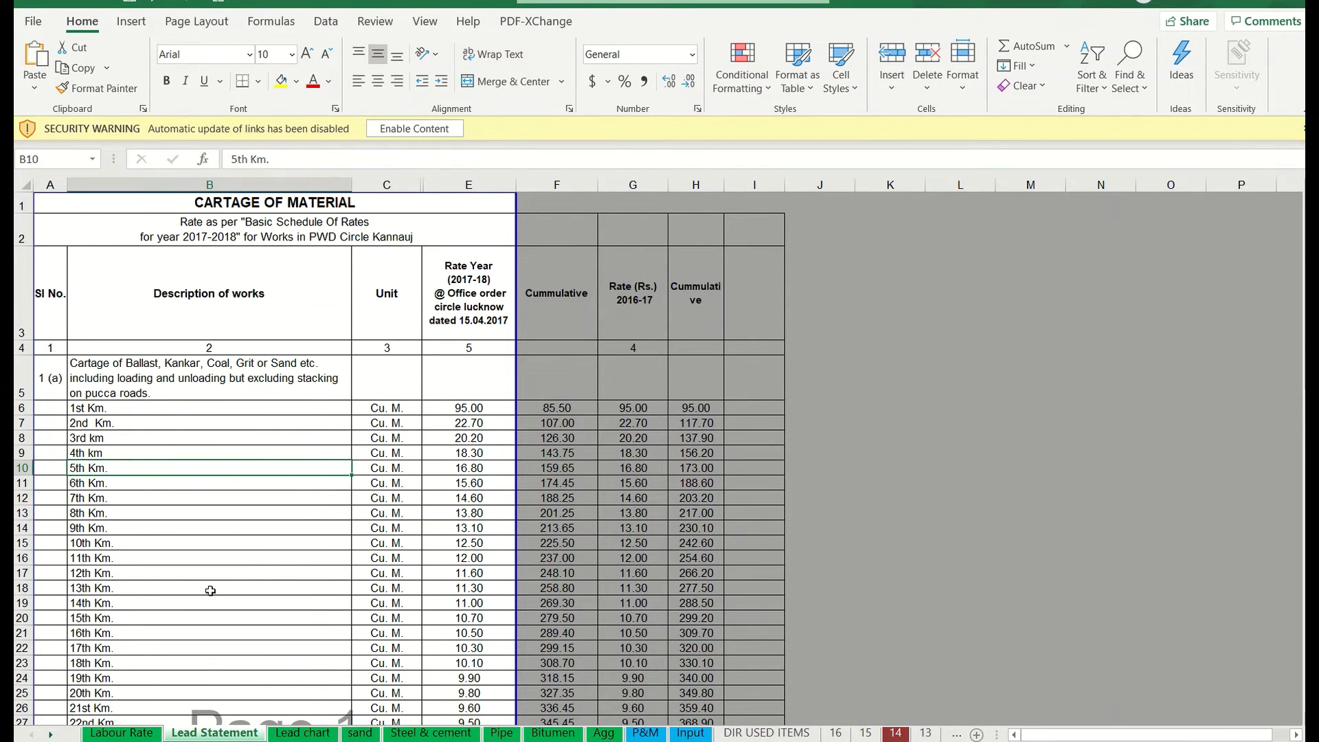
click(306, 734)
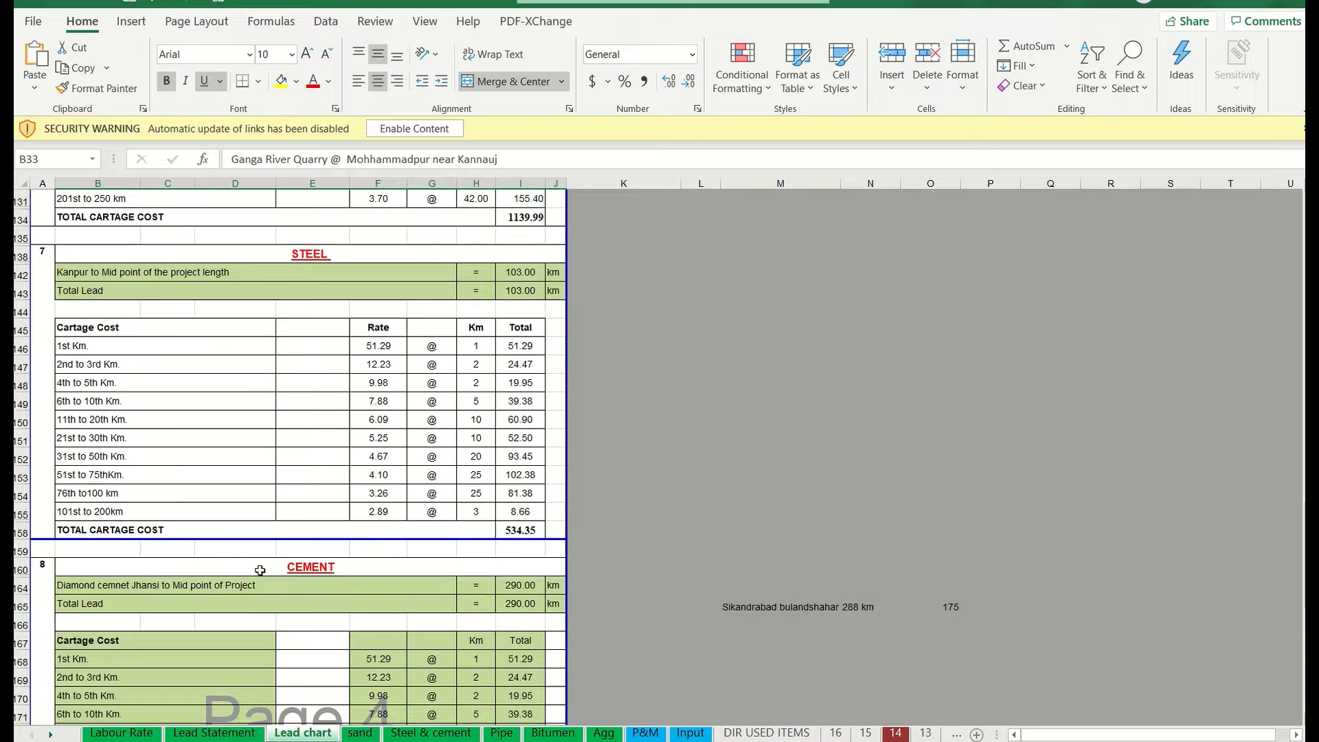
scroll(277, 370, up, 20)
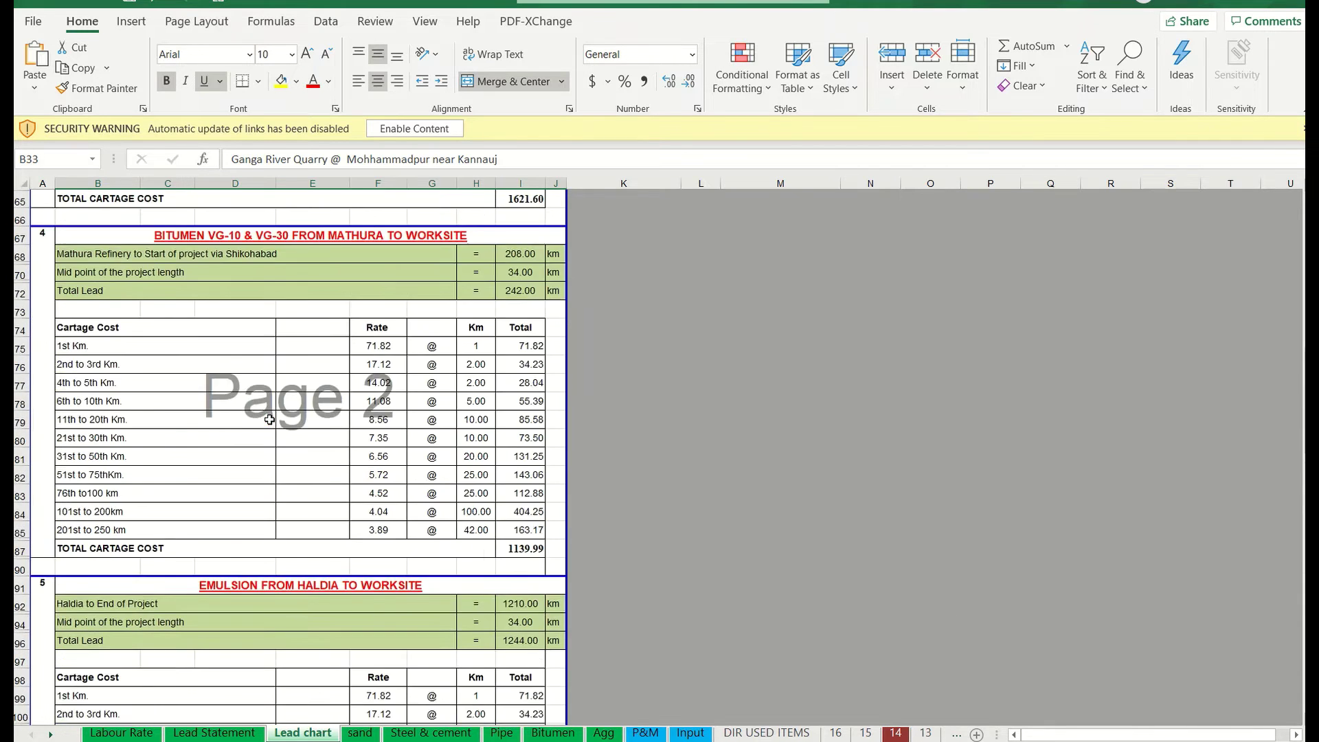
scroll(269, 420, up, 3)
click(240, 352)
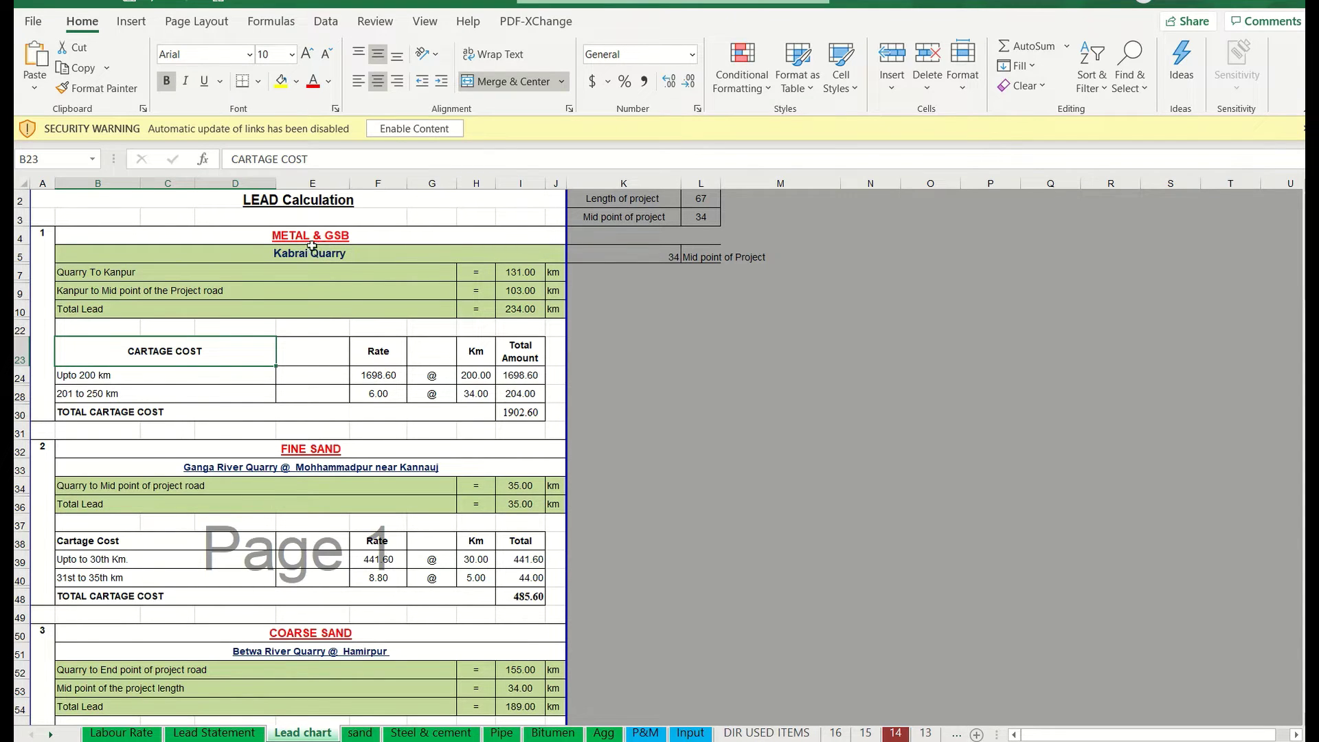
click(169, 277)
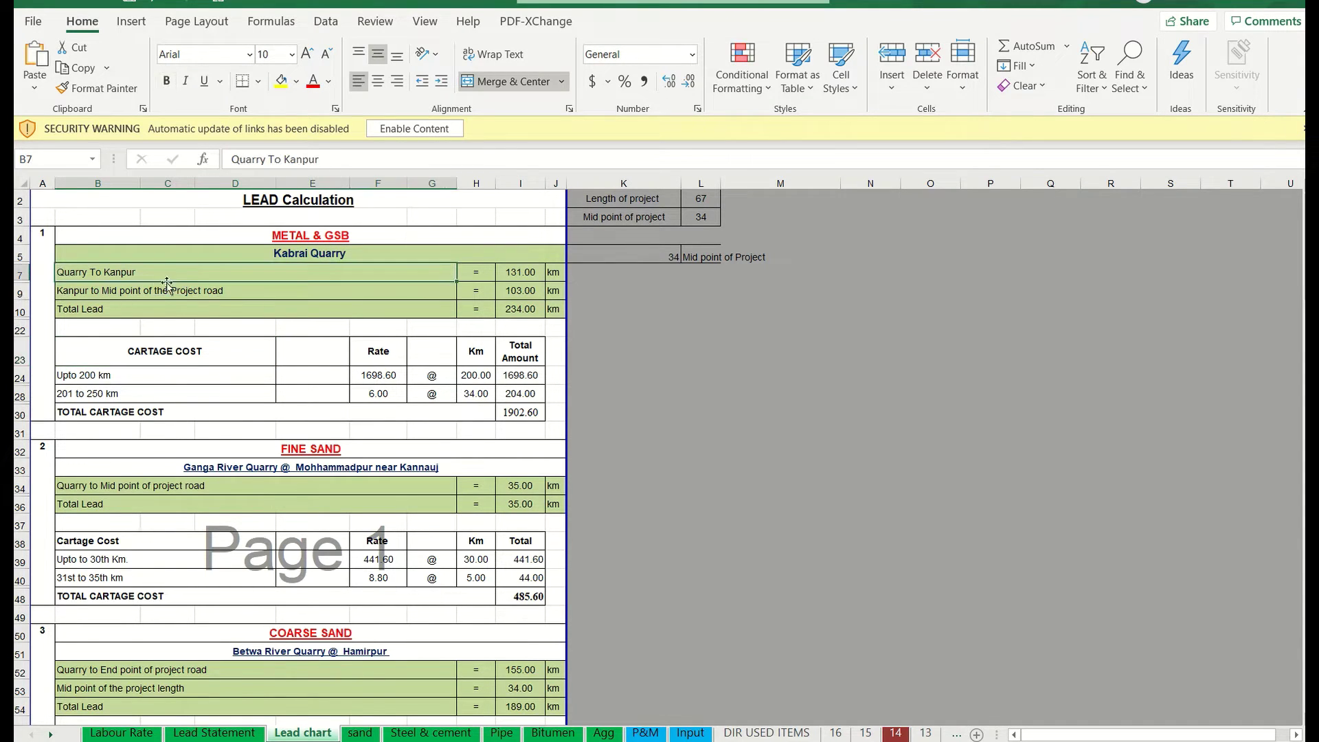
click(695, 199)
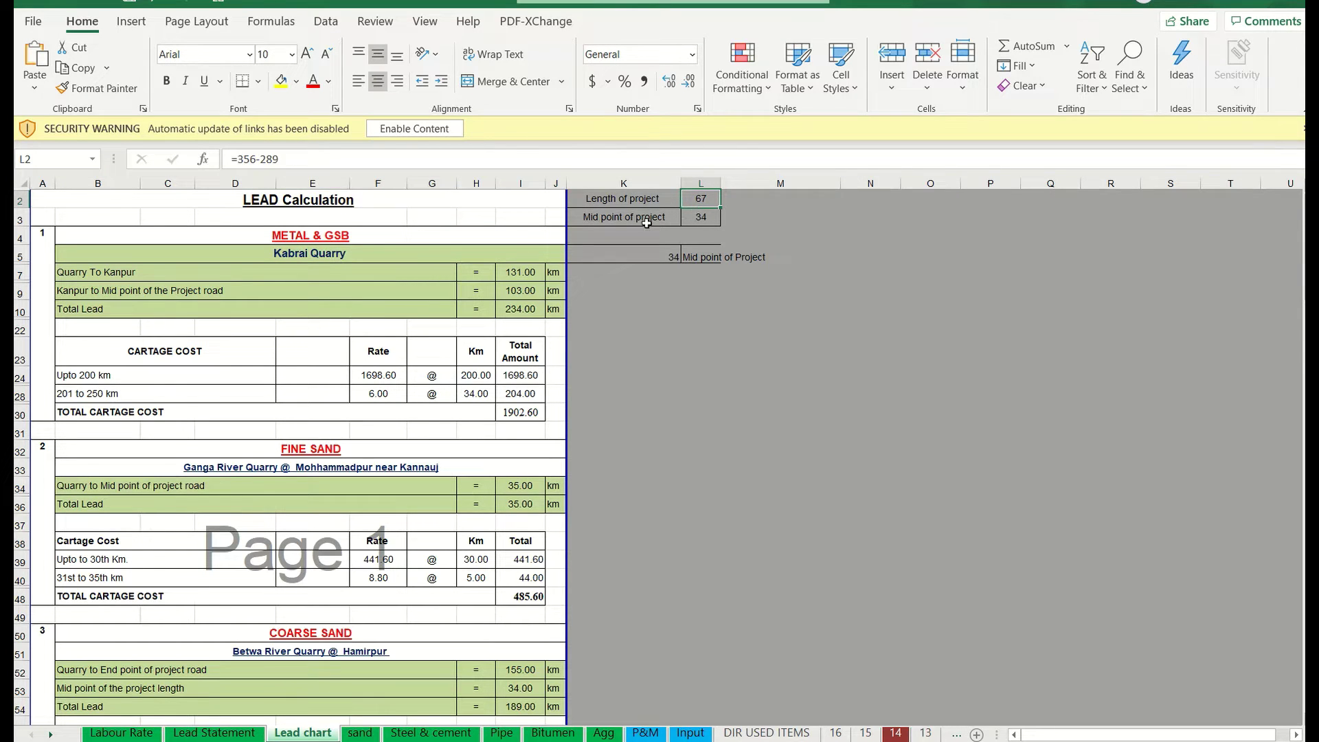
click(647, 223)
click(700, 217)
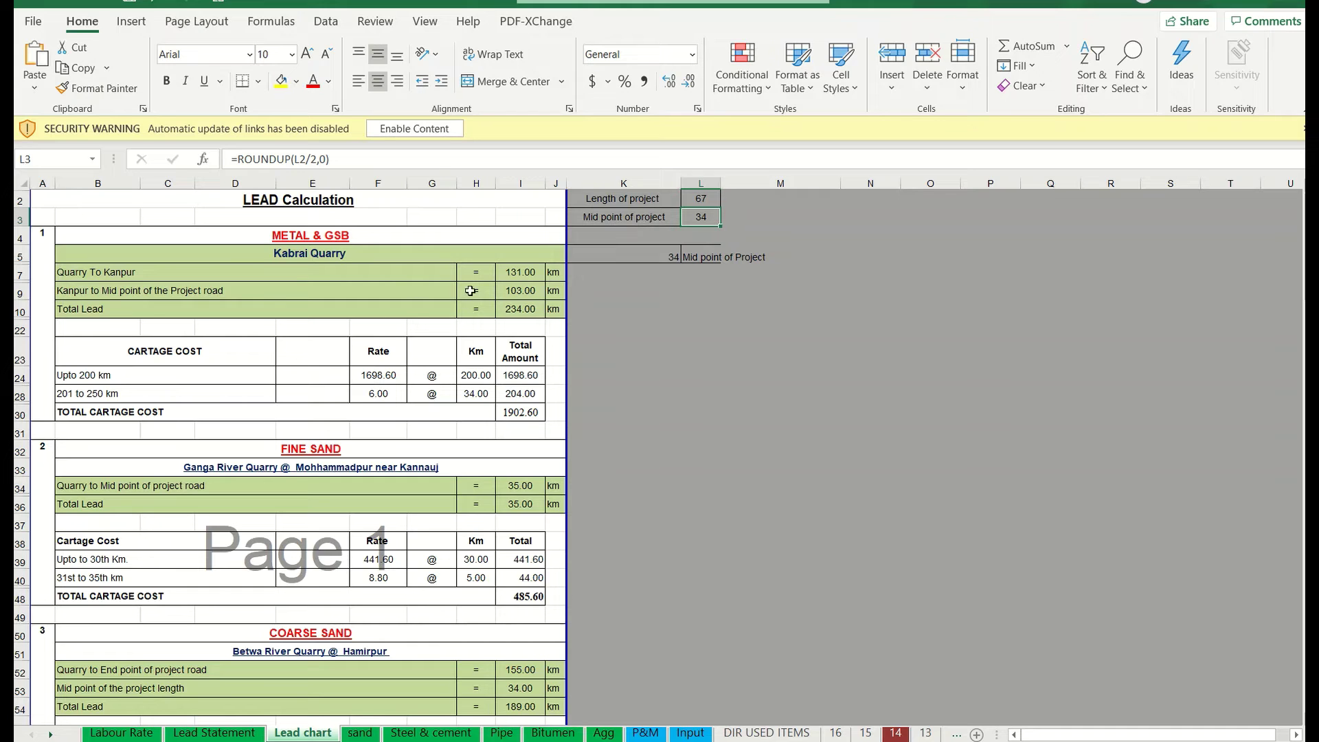
Review the Metal & GSB distances from quarry to Kanpur and Kanpur to project mid point, plus the Total Lead formula.
click(179, 273)
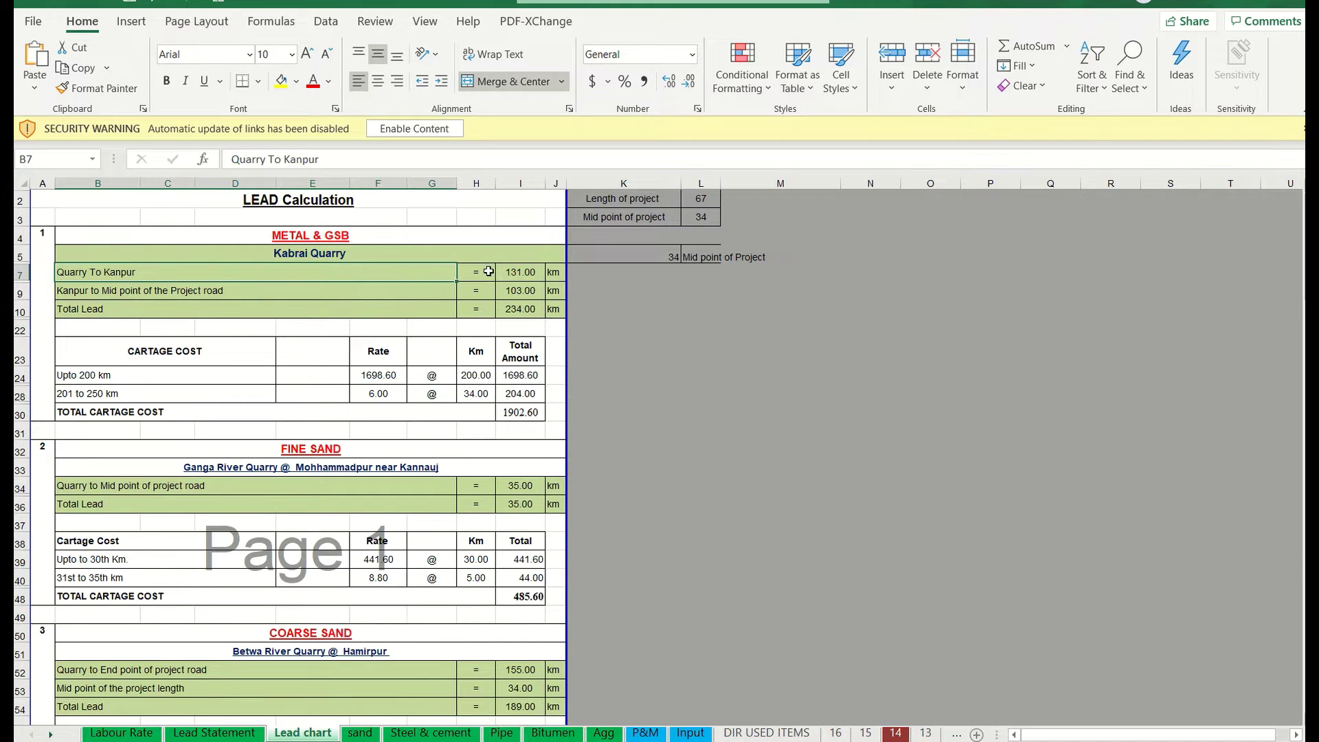
click(514, 274)
click(160, 276)
click(517, 276)
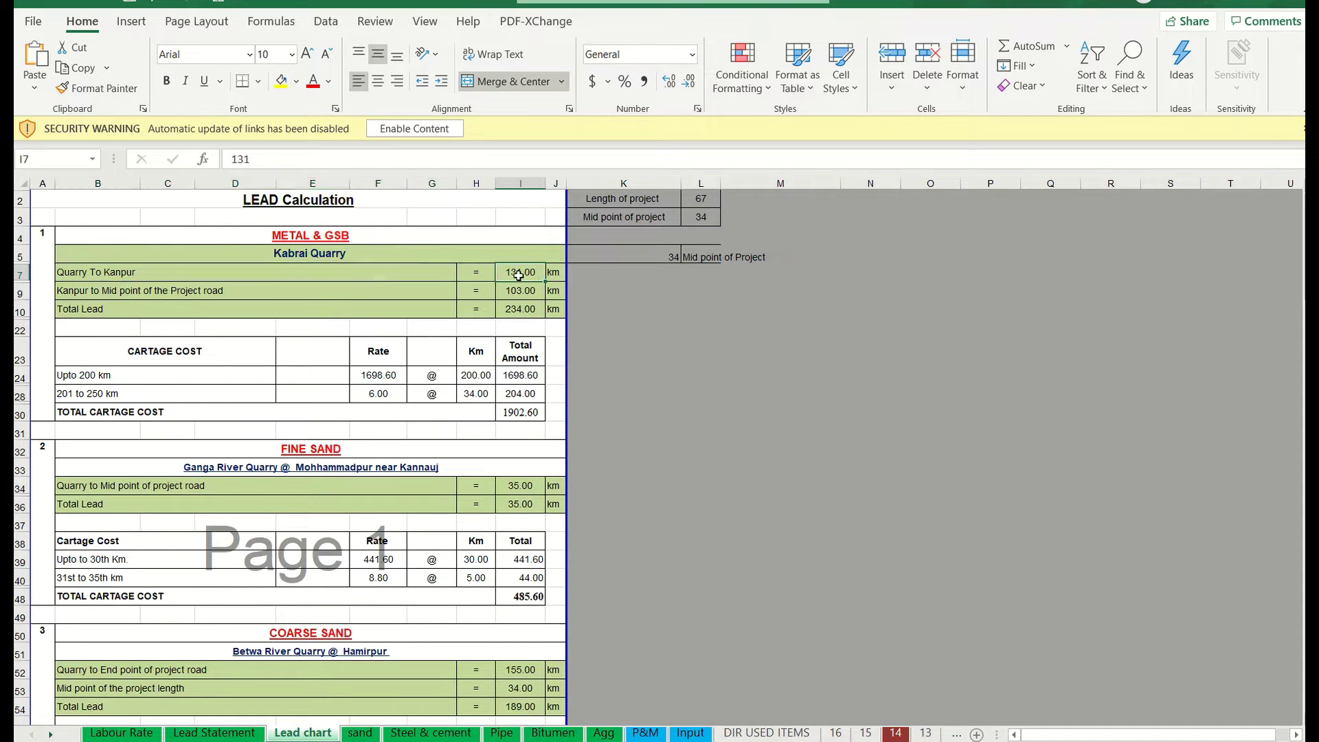
click(187, 296)
click(518, 289)
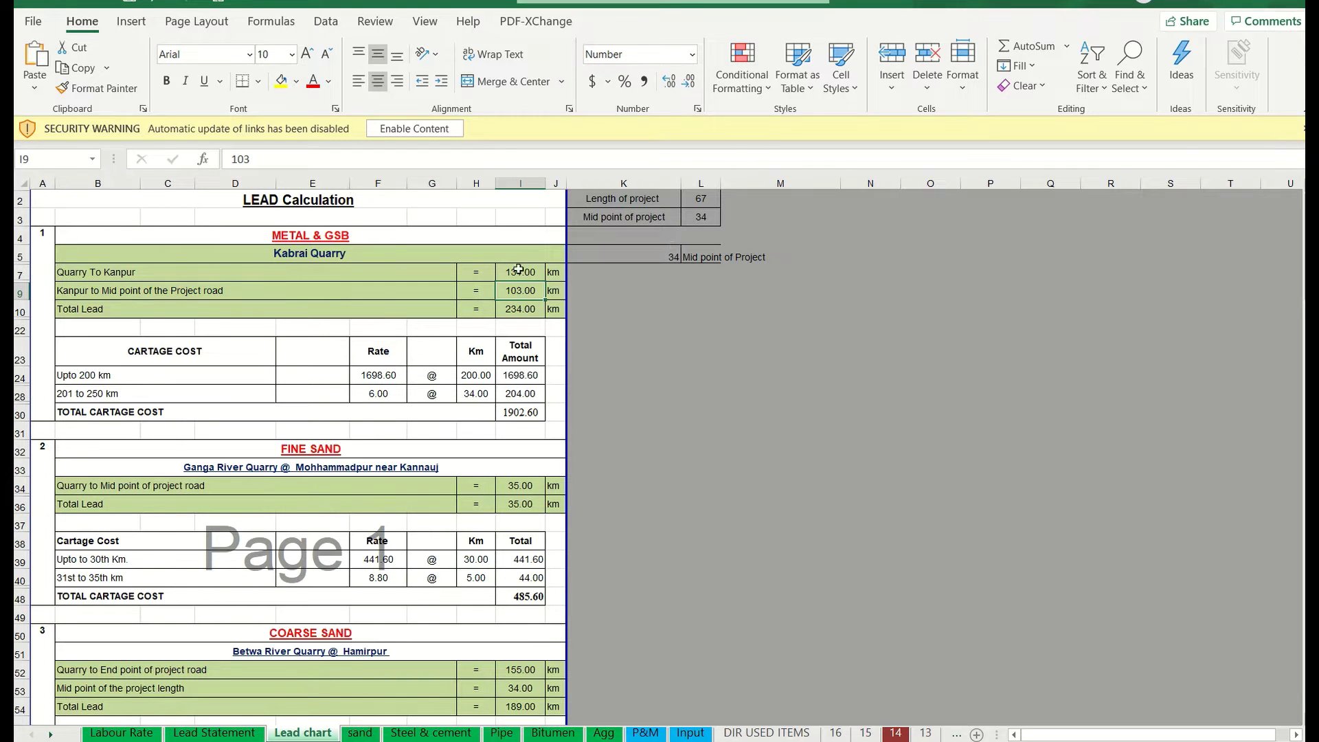
drag(517, 270, 519, 290)
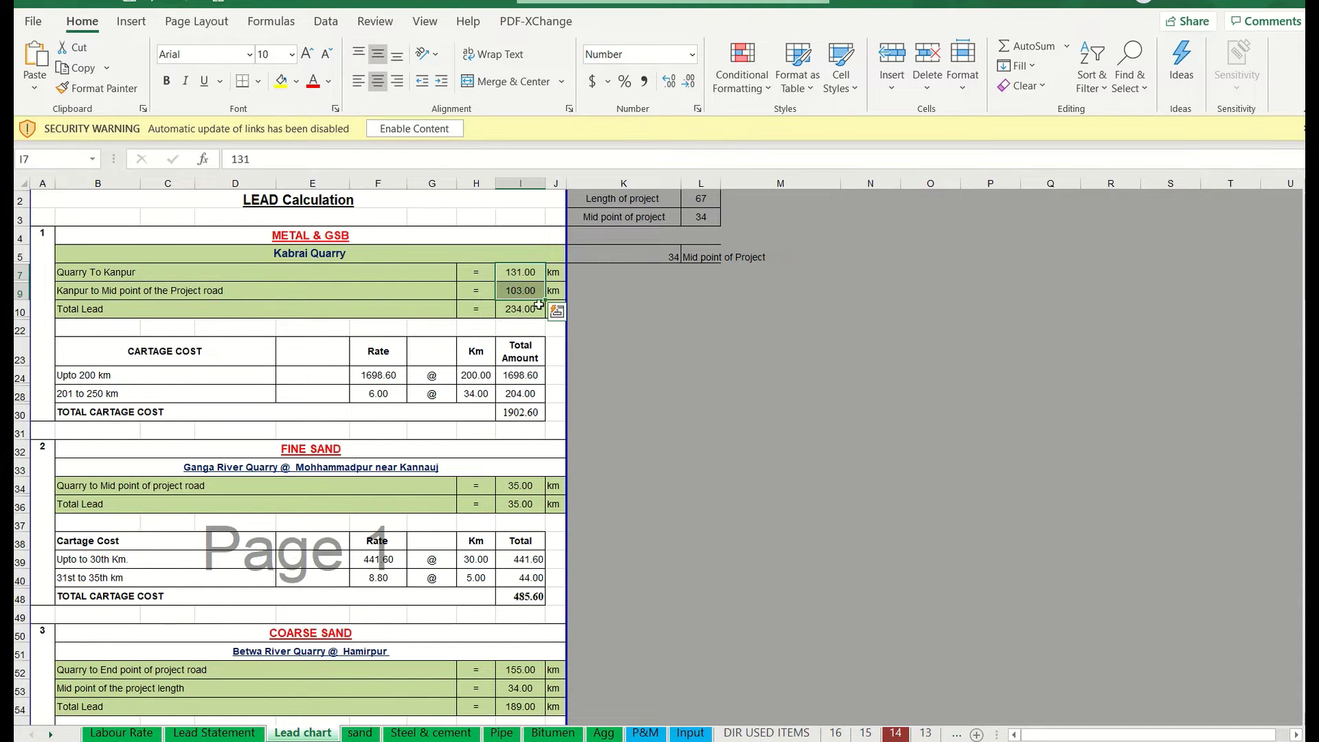
click(522, 311)
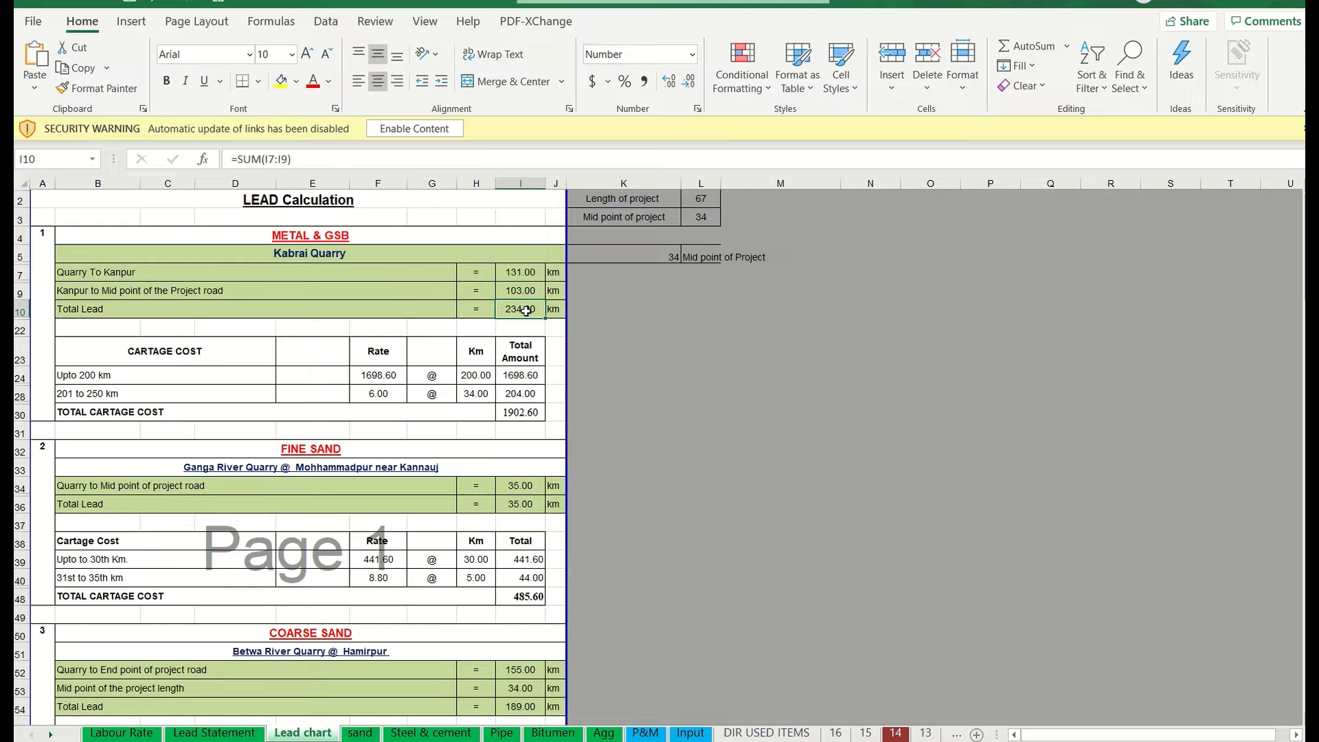
Examine the 1st and 2nd km cartage rates in the Lead Statement and the cumulative formula for the 2nd km.
click(213, 733)
scroll(295, 472, down, 2)
scroll(150, 324, up, 2)
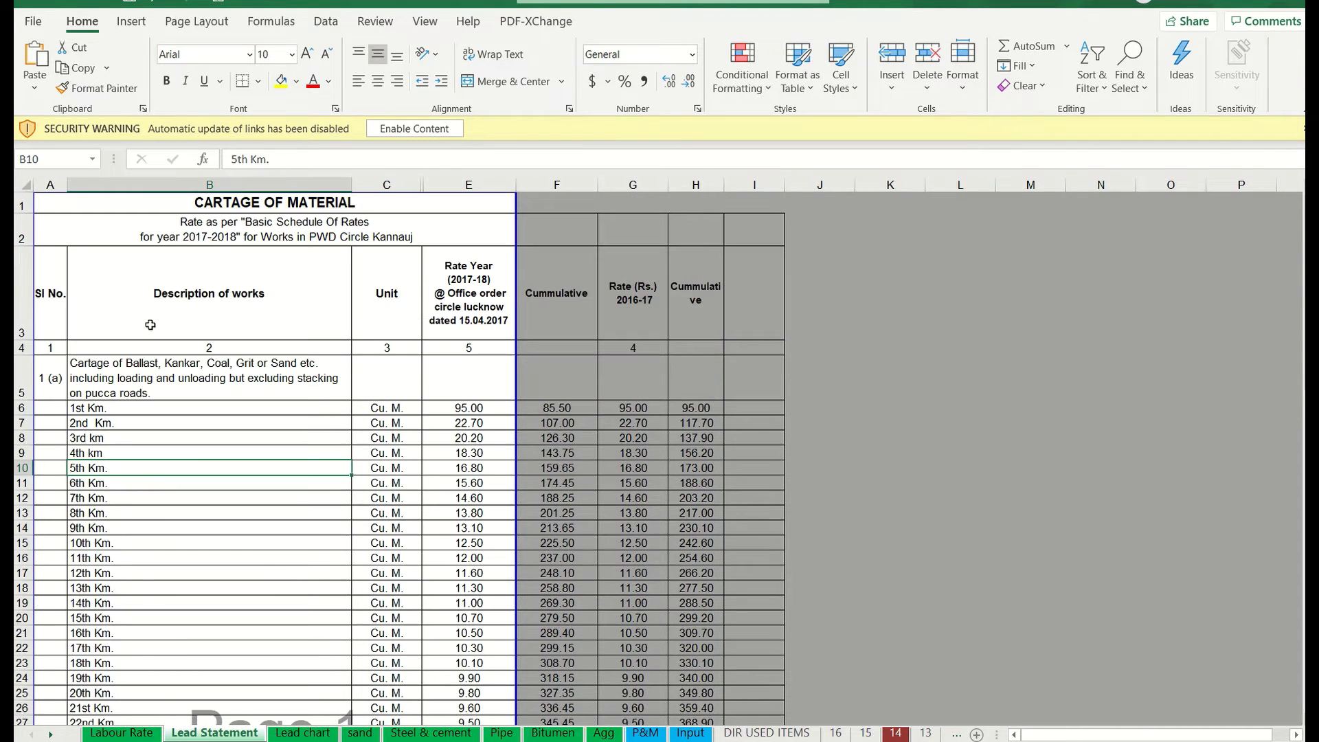
click(94, 409)
click(479, 408)
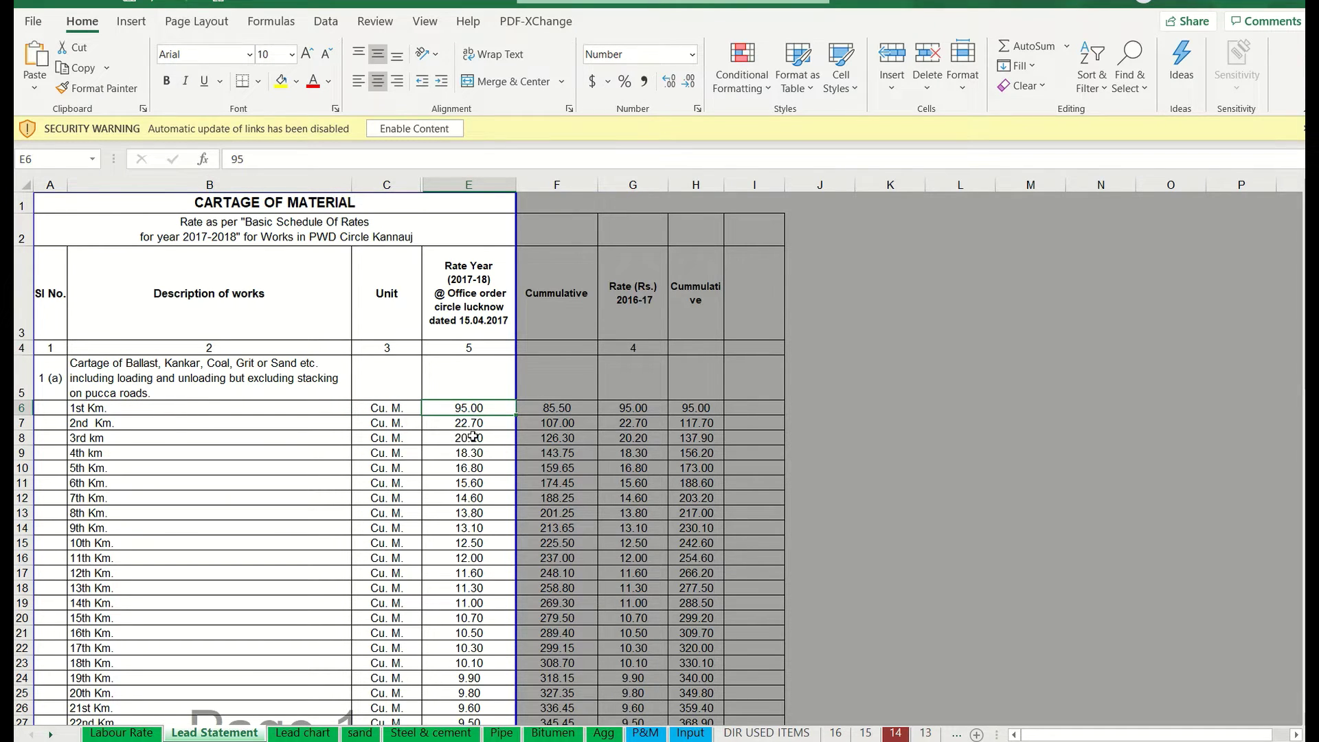
click(474, 422)
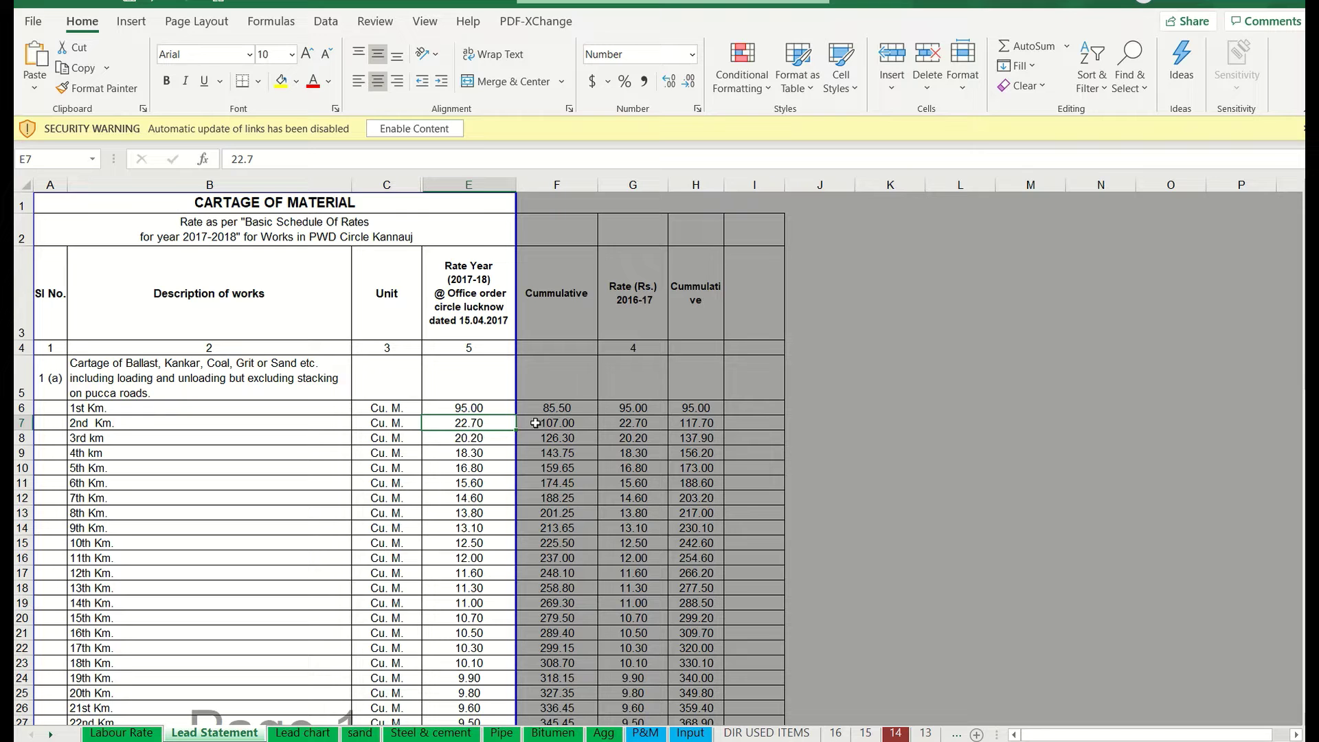
click(687, 423)
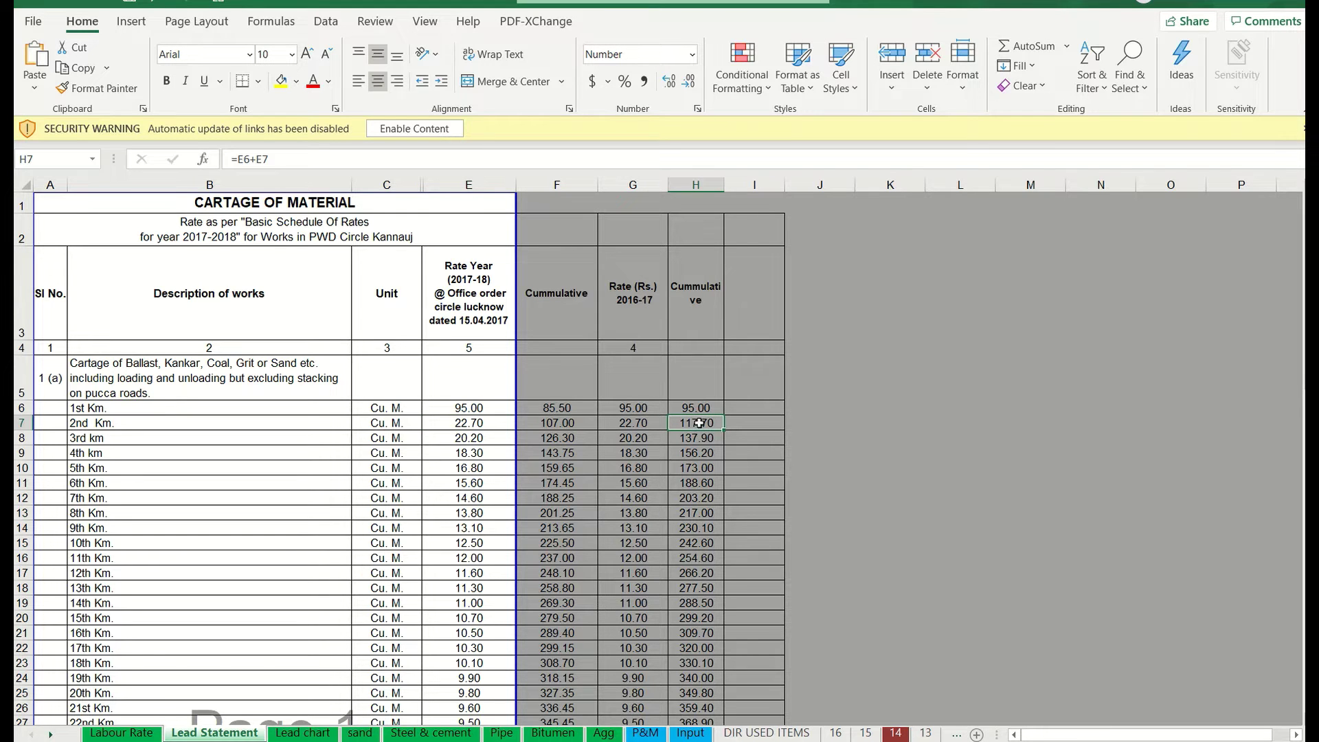
Inspect the 101st to 200th km row of the Lead Statement and its cumulative rate formula.
scroll(418, 471, down, 4)
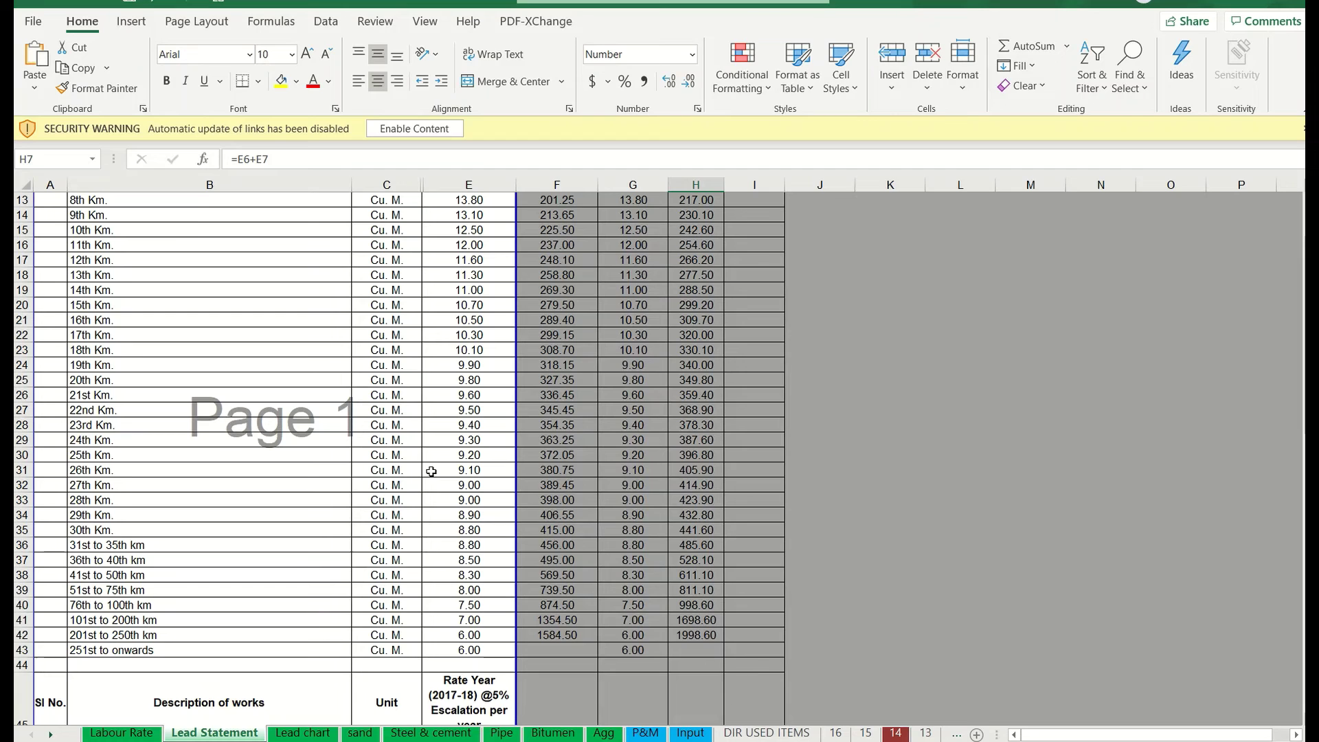
click(91, 619)
click(21, 619)
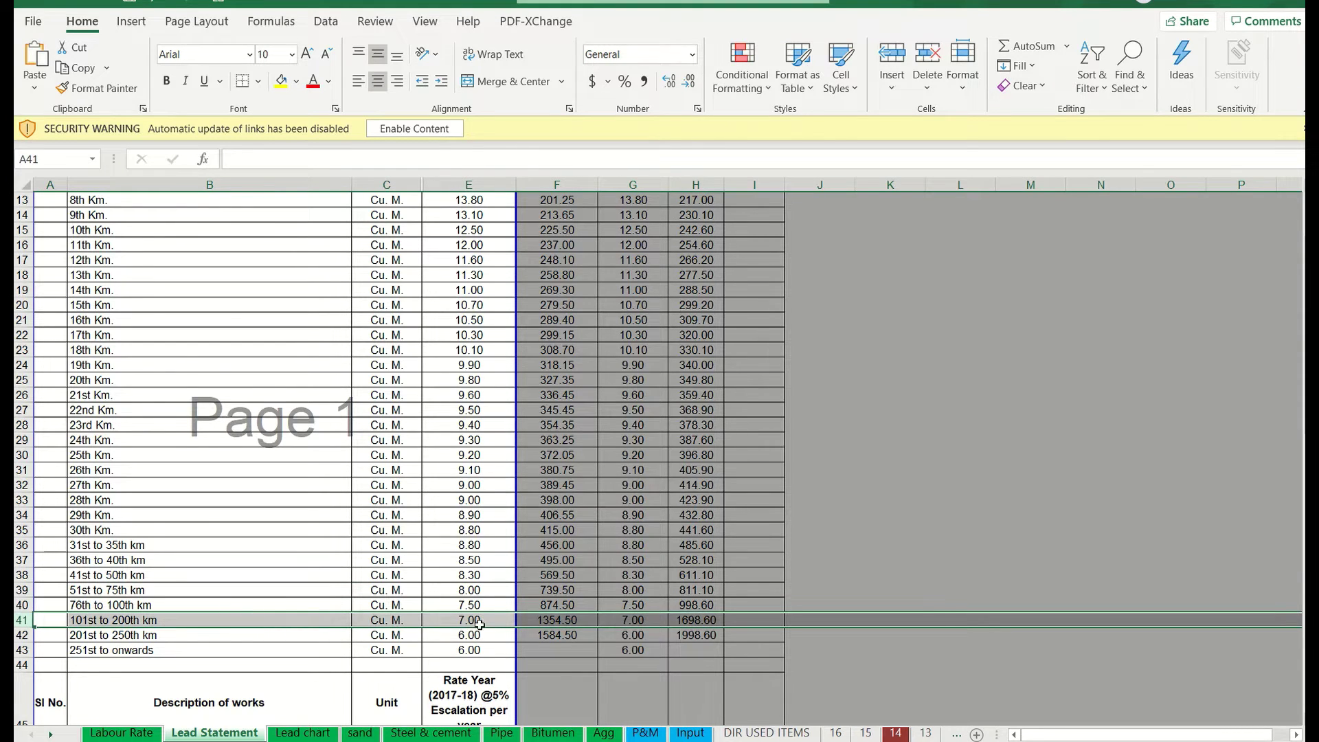
click(694, 619)
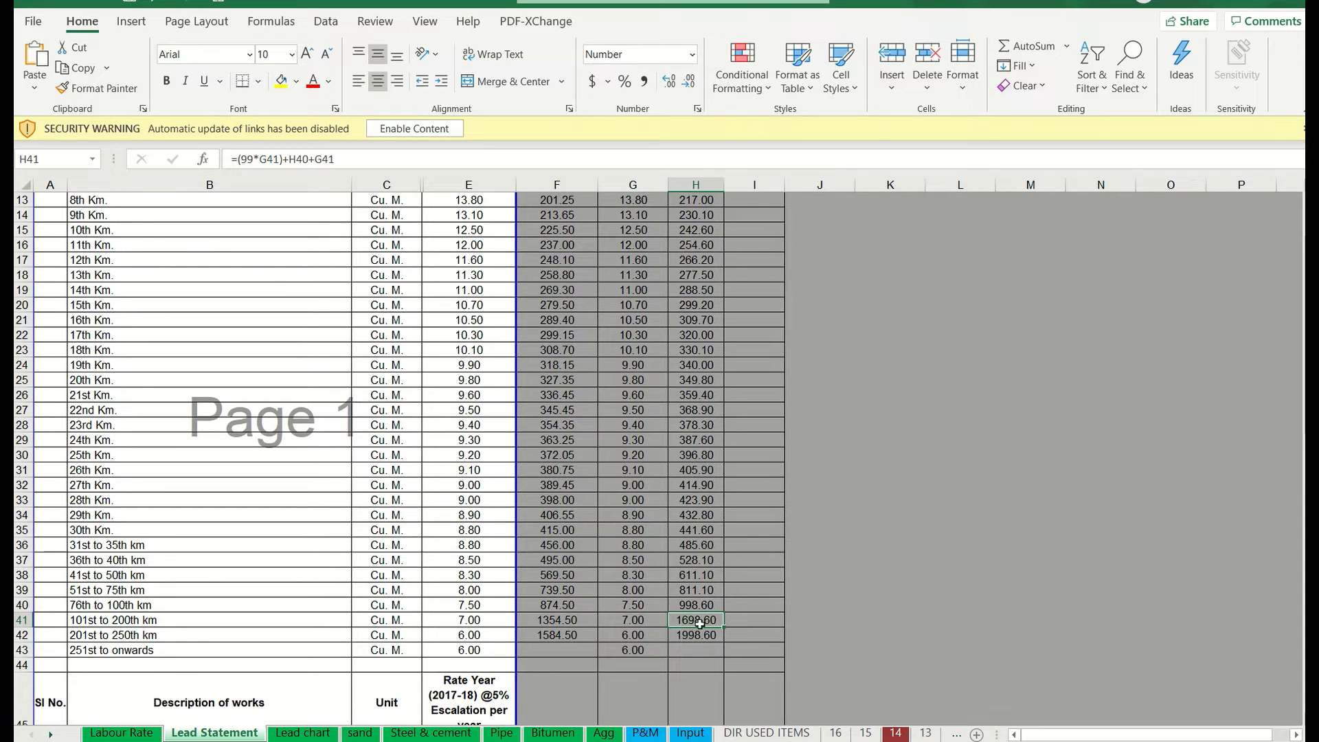
Check the 201 to 250 km distance in the Lead chart against the matching rate row in the Lead Statement.
click(327, 731)
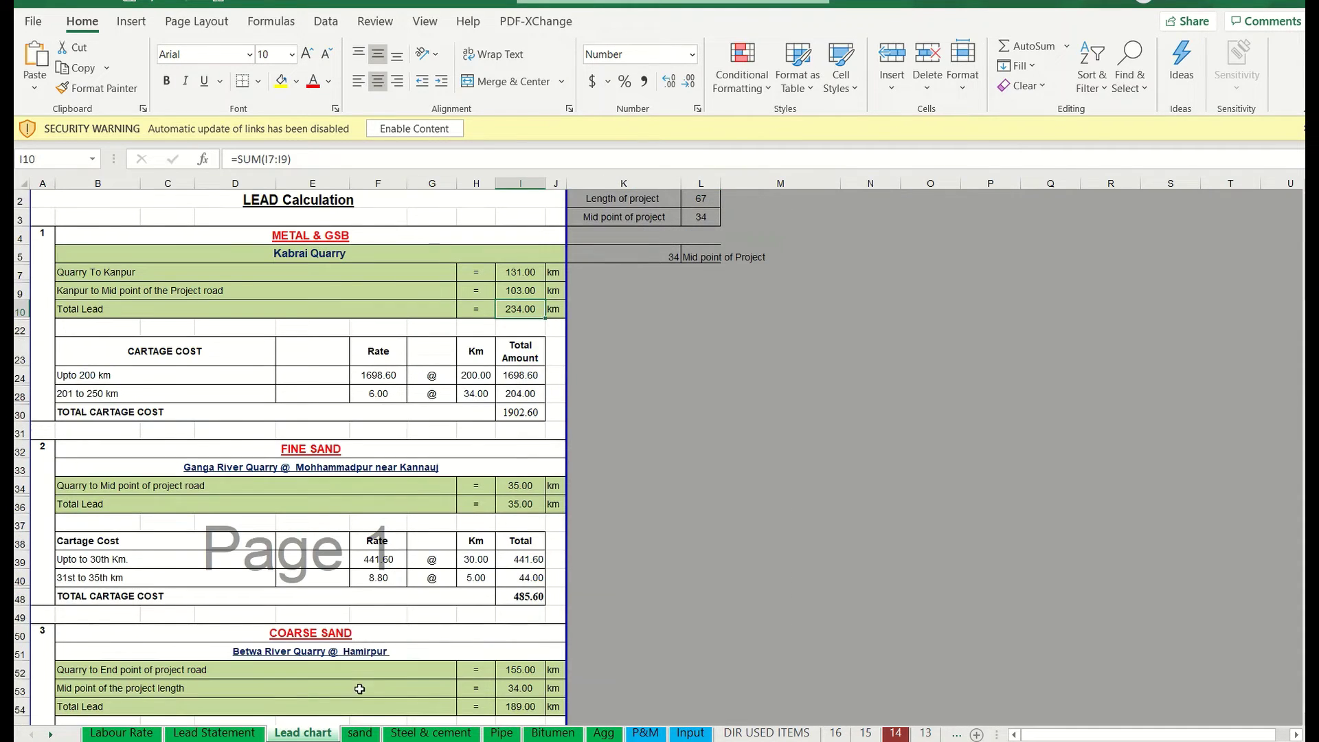
click(485, 395)
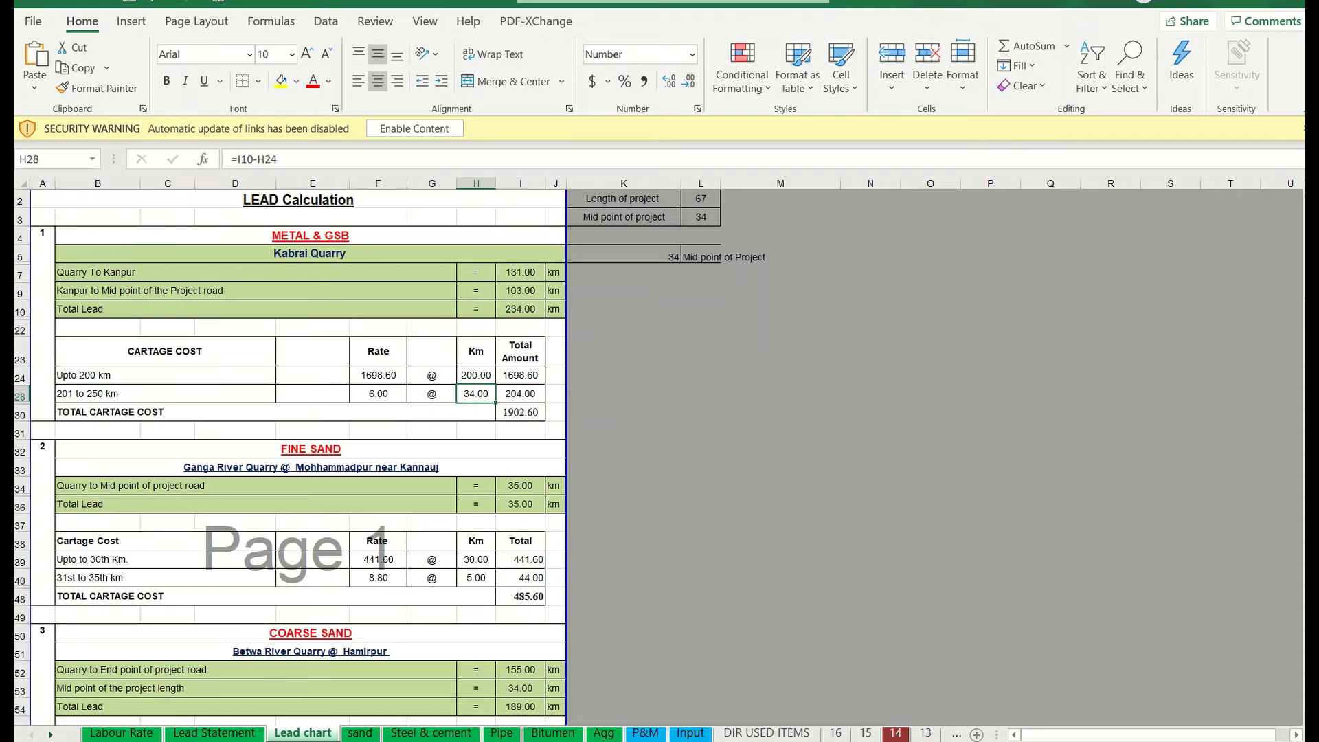
click(215, 733)
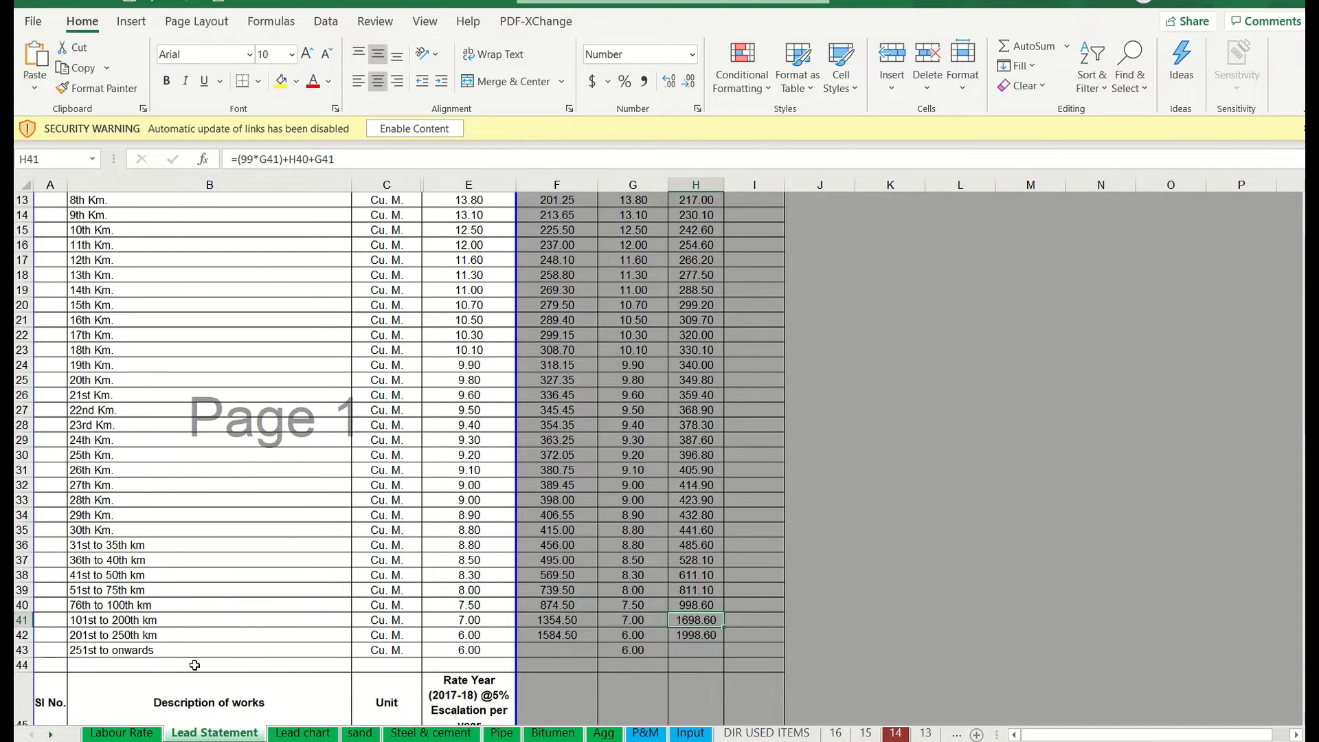
click(24, 635)
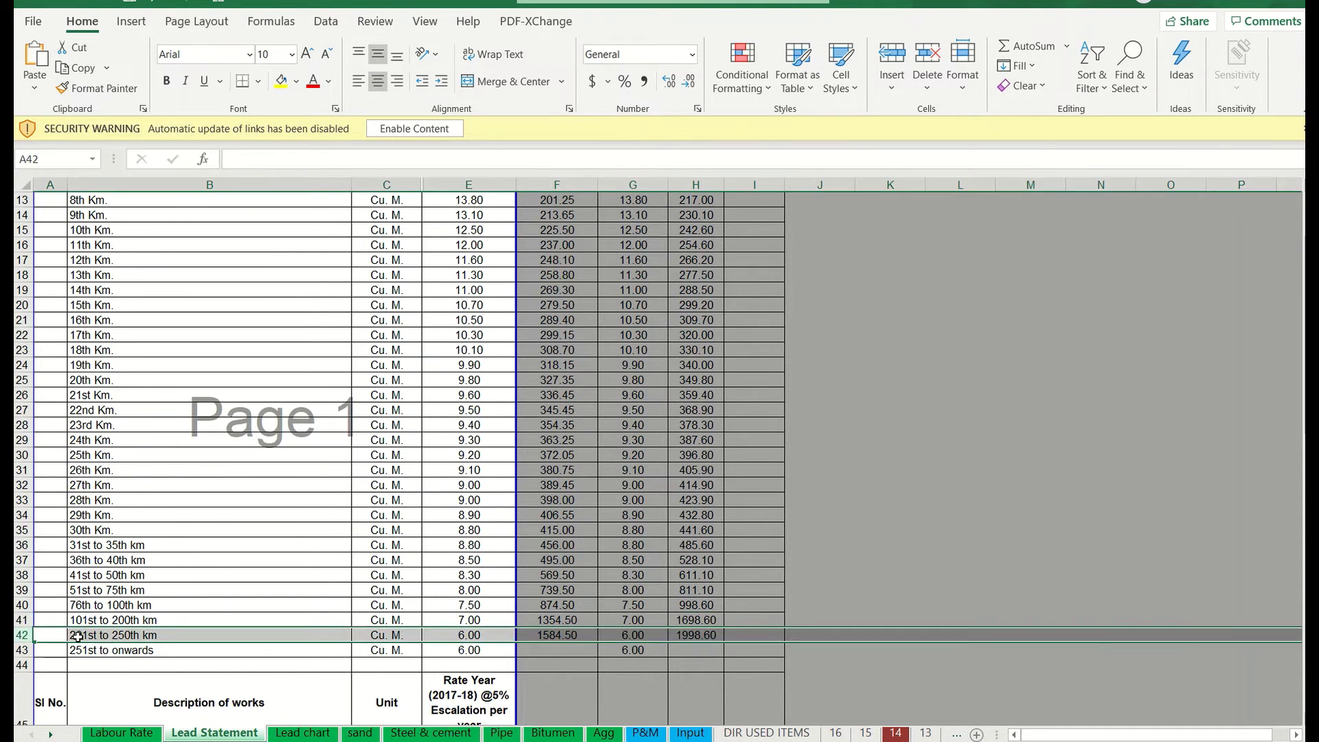
click(672, 636)
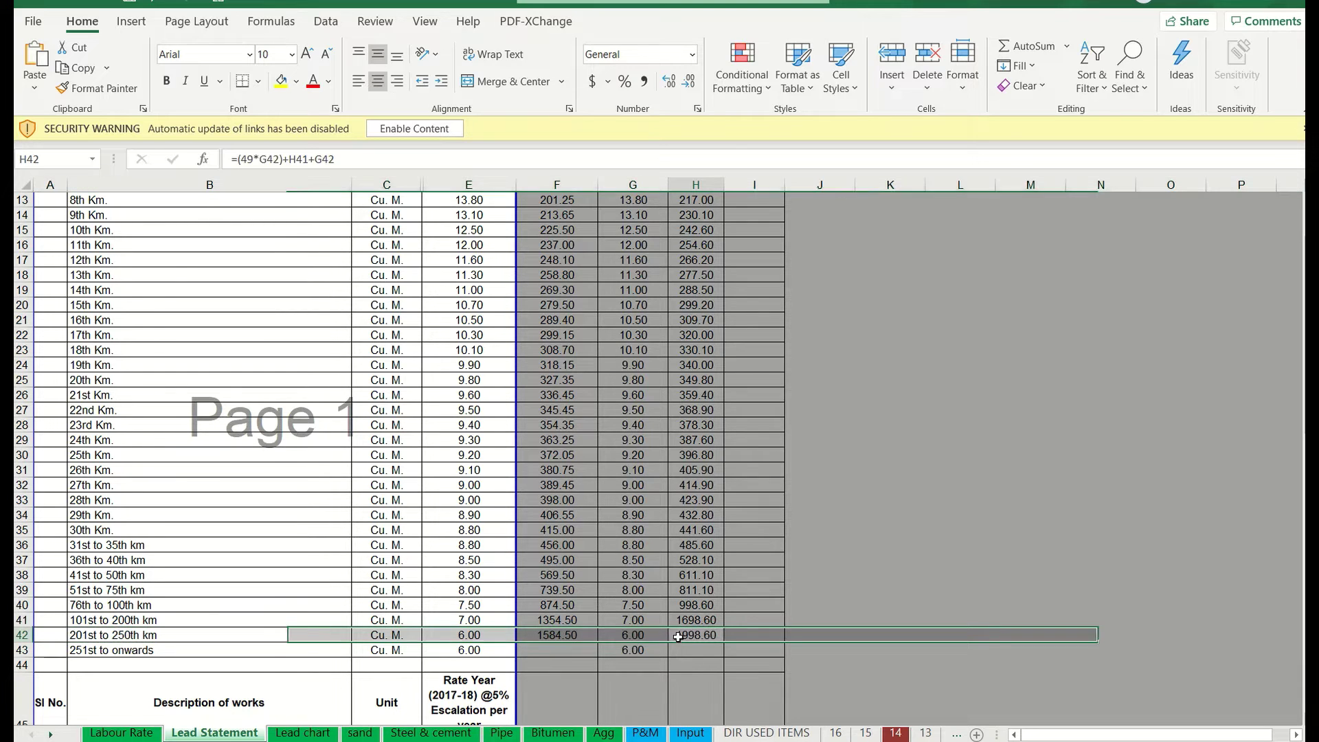
click(479, 635)
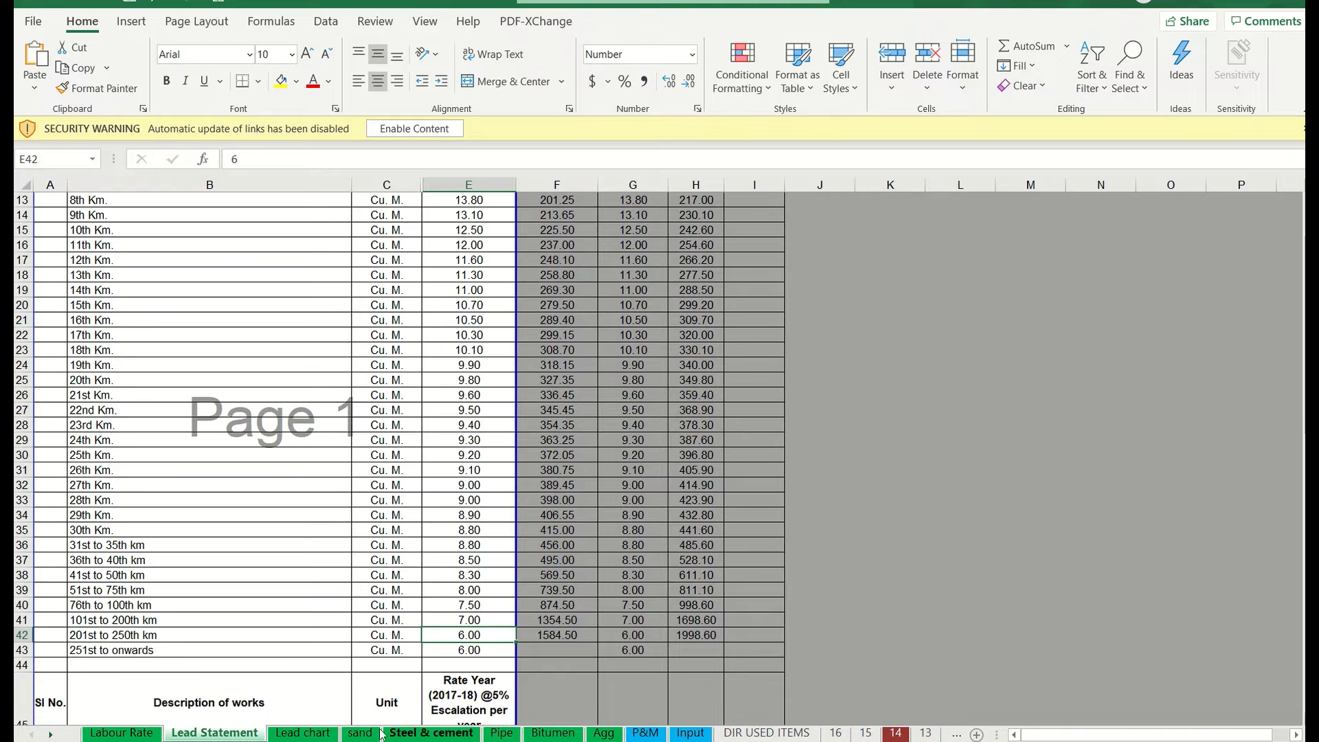
Review the Metal & GSB cartage amounts up to 200 km and from 201 to 250 km, and their total cartage cost.
click(303, 733)
click(510, 394)
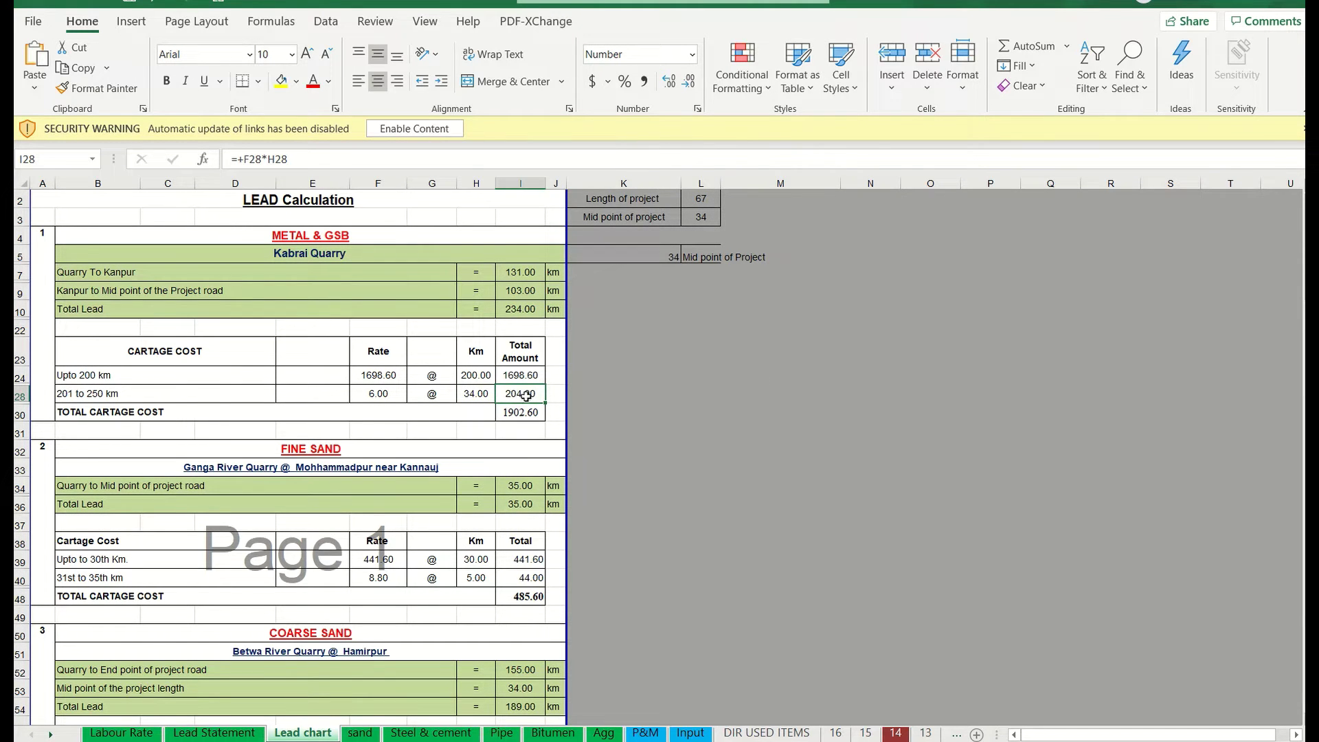
drag(521, 375, 522, 396)
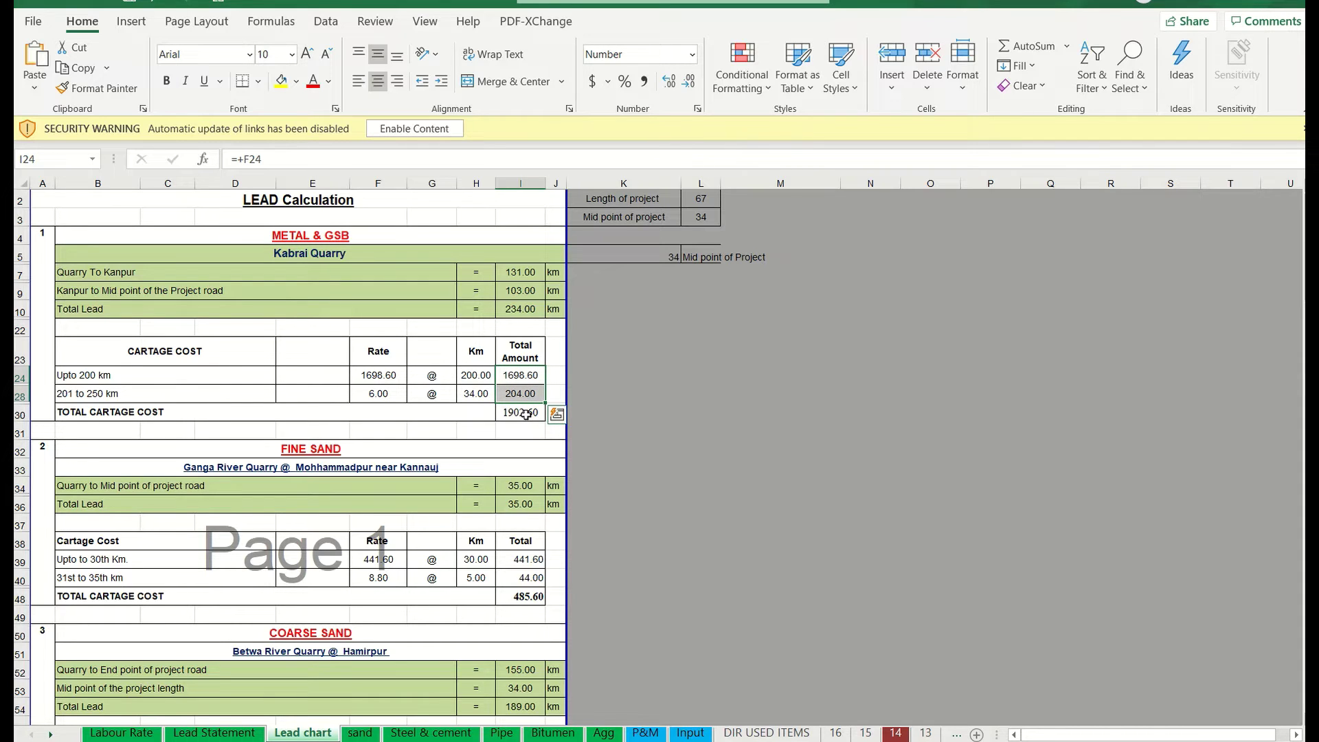
click(146, 414)
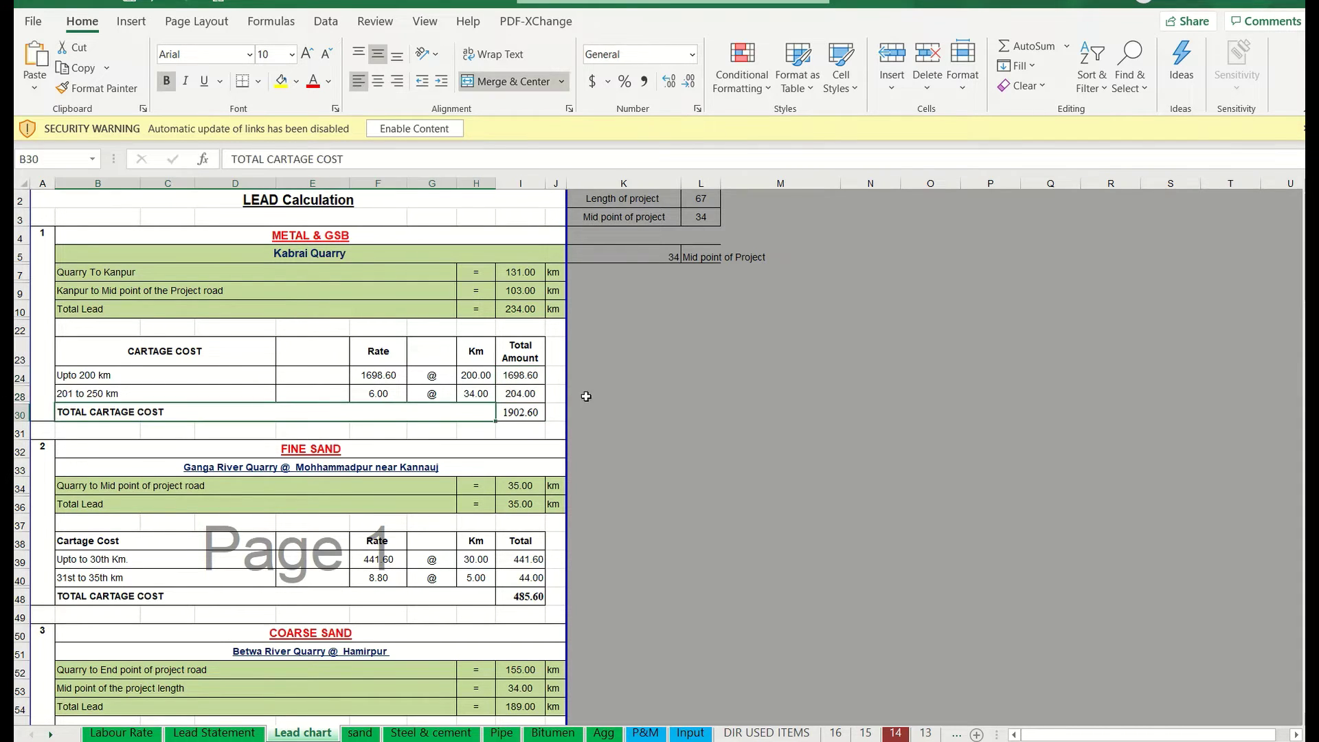
drag(519, 356, 519, 412)
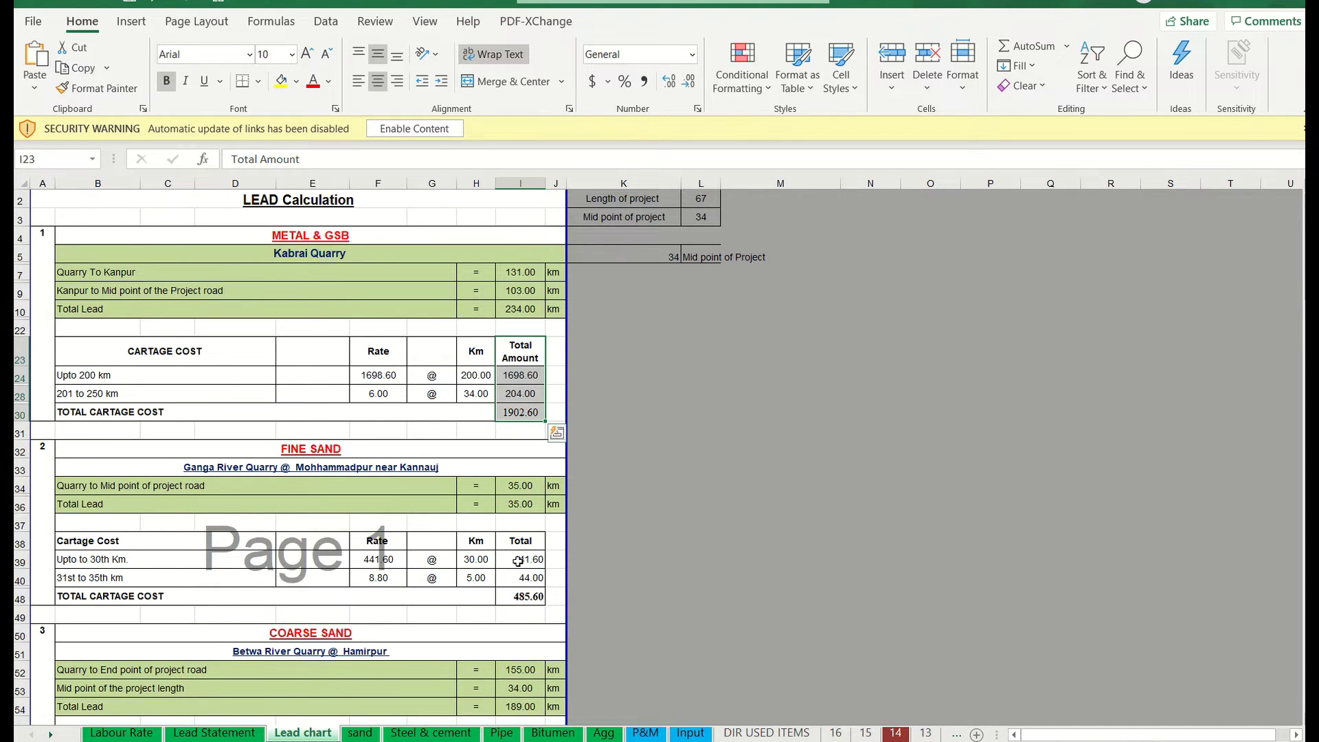
Examine the Fine Sand section of the Lead chart, including the quarry to mid point of project road distance.
click(284, 454)
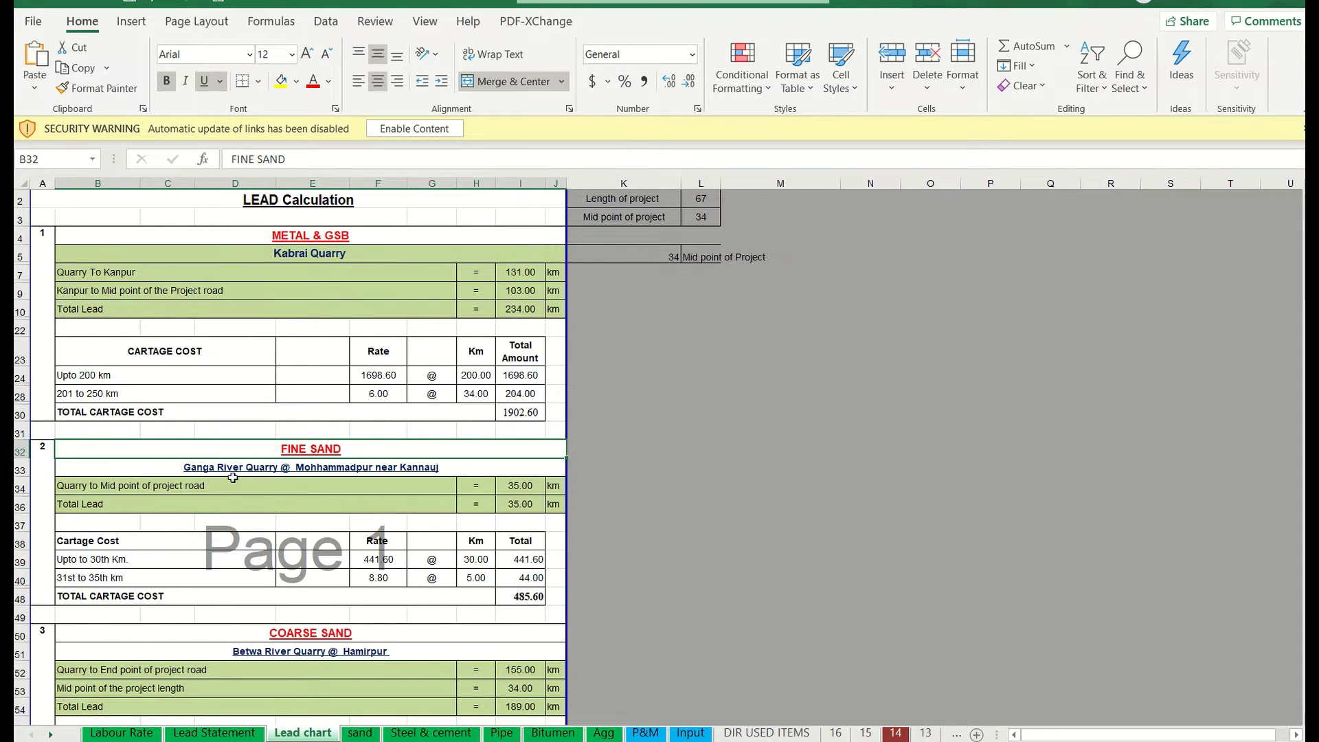
click(395, 524)
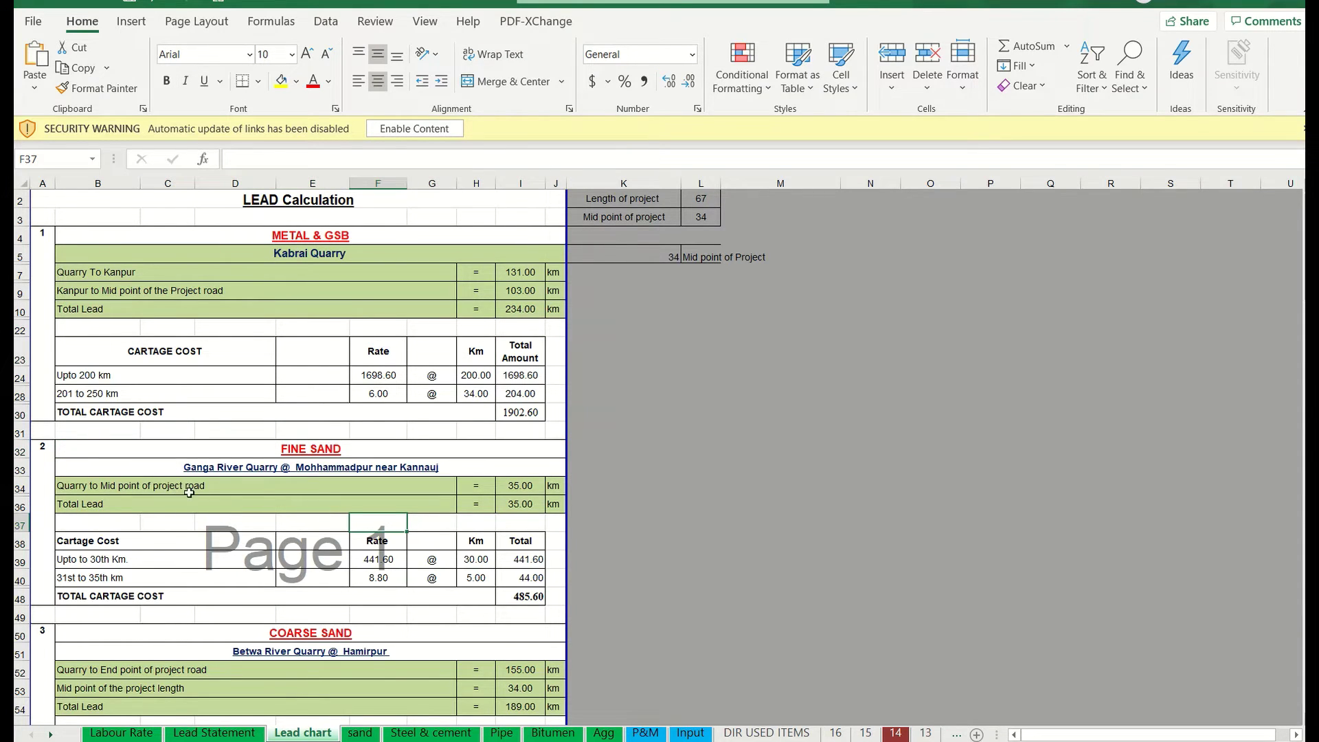
click(517, 485)
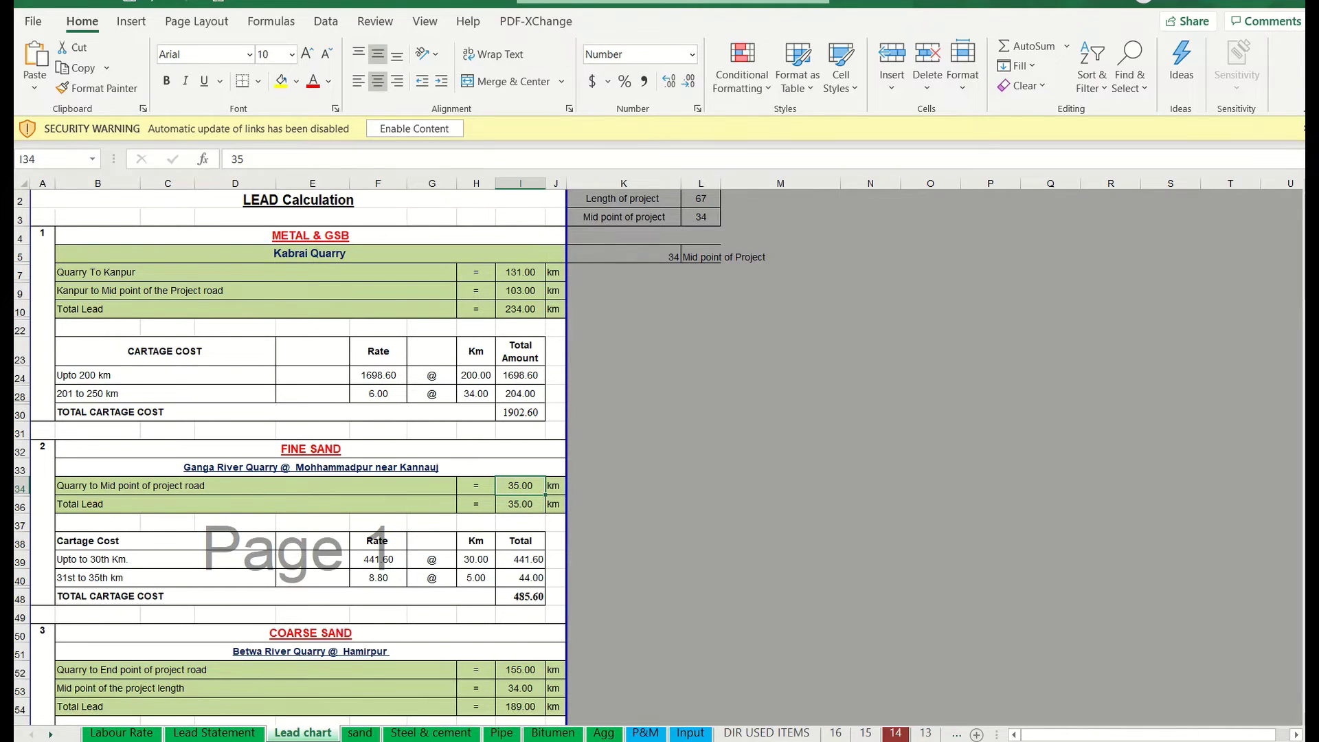
Locate the 31st to 35th km row among the cartage rates in the Lead Statement.
click(214, 732)
scroll(130, 475, up, 10)
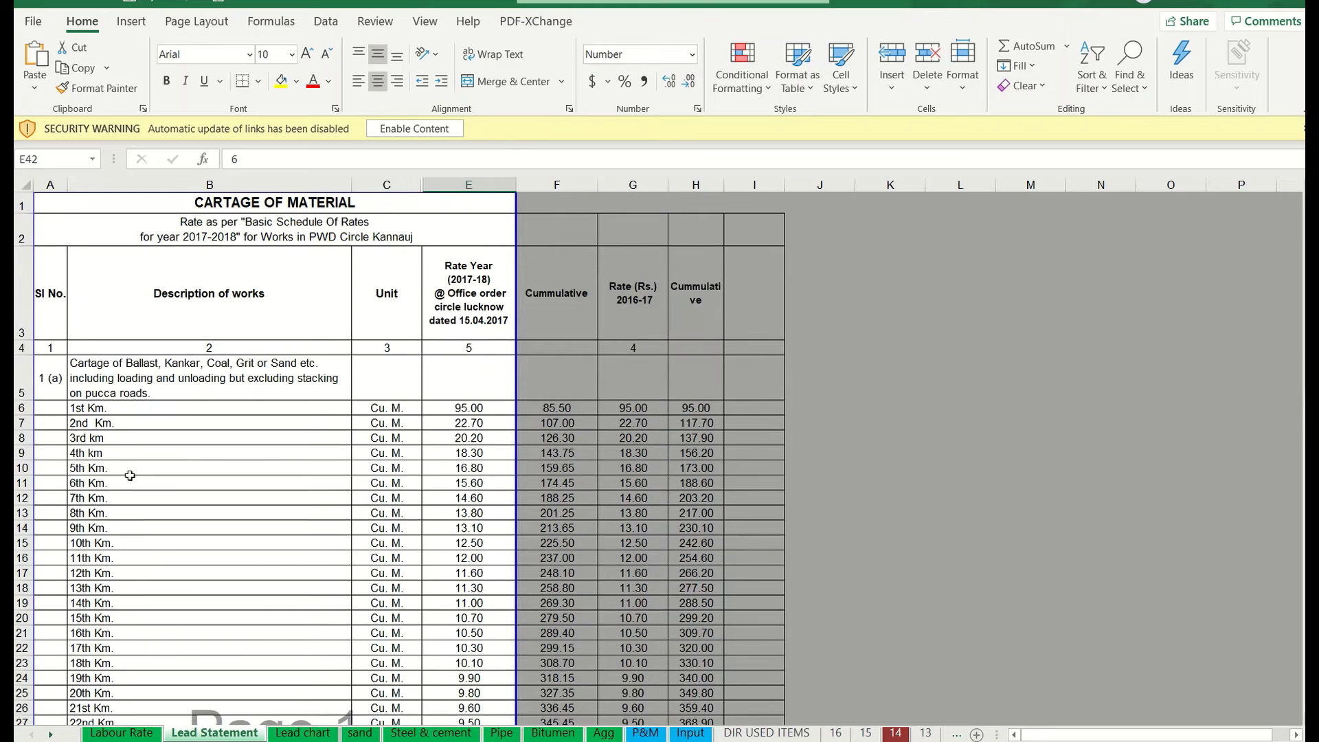
scroll(129, 476, down, 3)
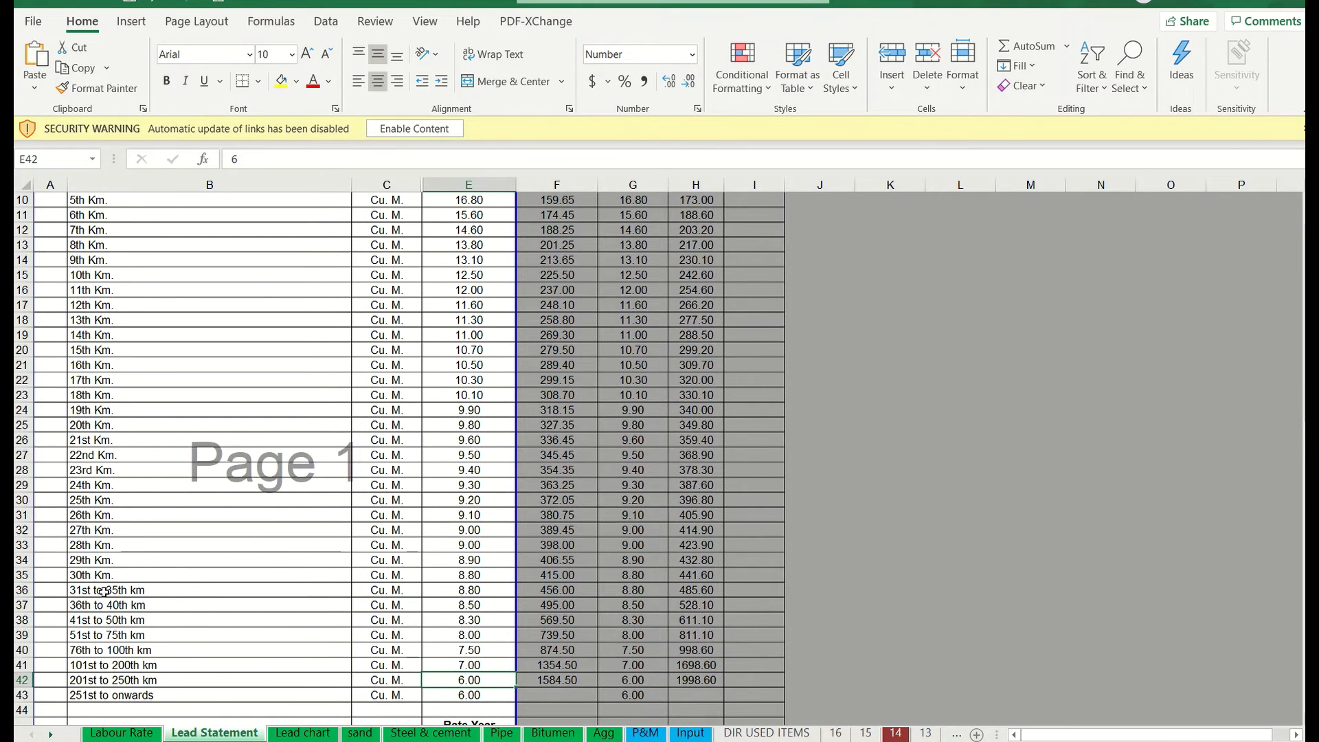
click(103, 591)
click(23, 589)
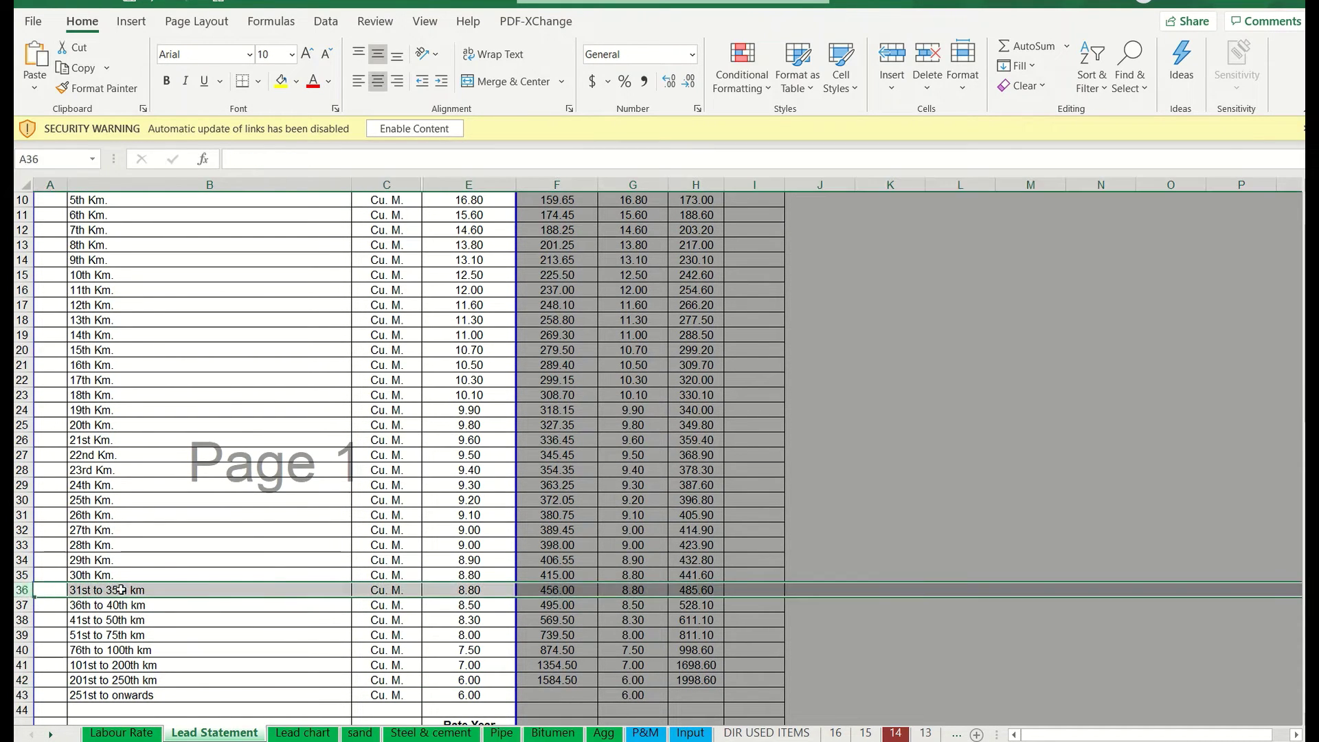
Inspect the total and rate formulas of the Fine Sand cartage up to the 30th km in the Lead chart.
click(323, 733)
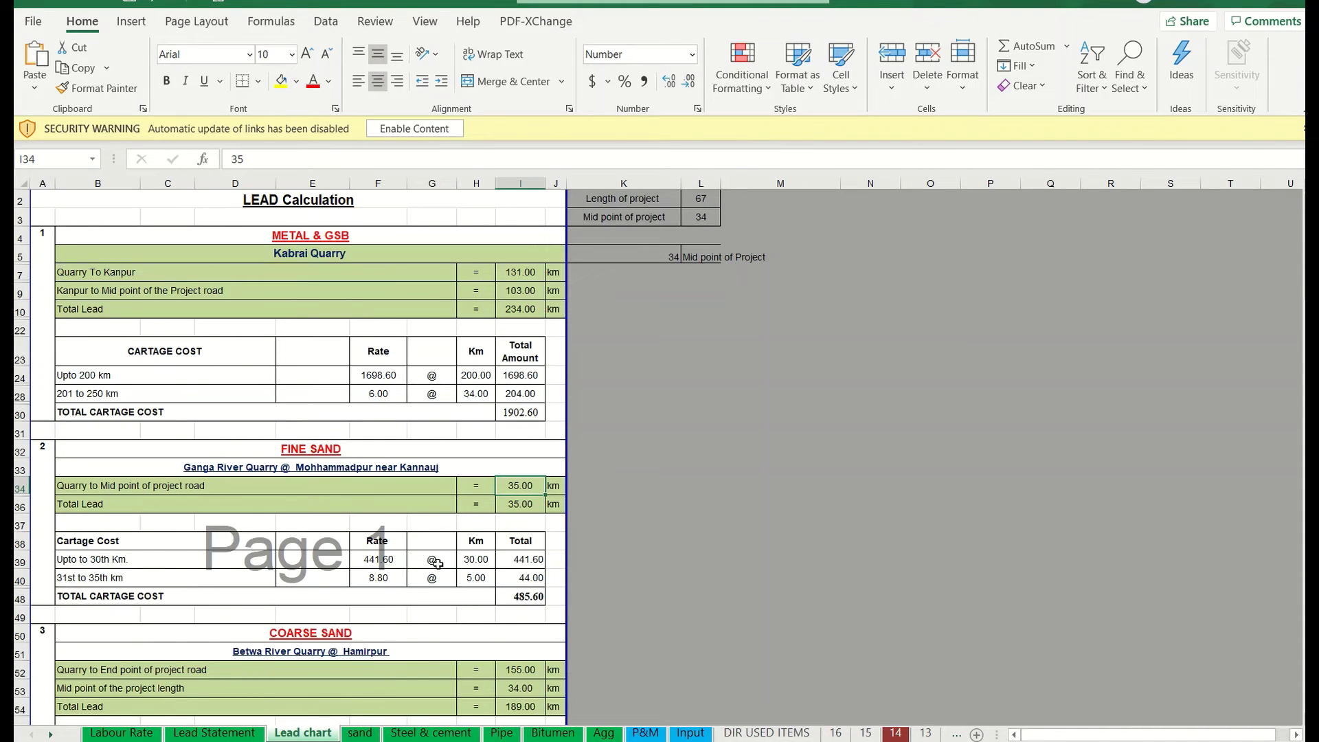
click(508, 558)
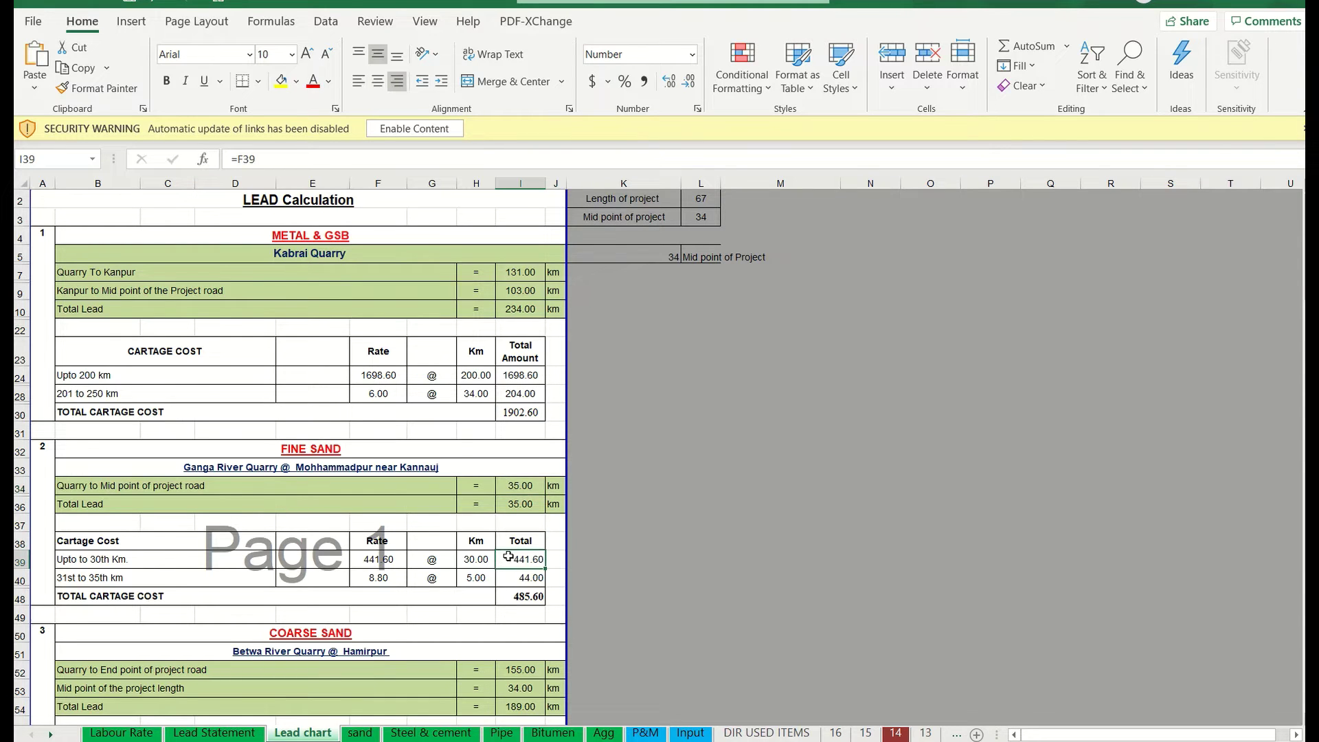
double_click(509, 558)
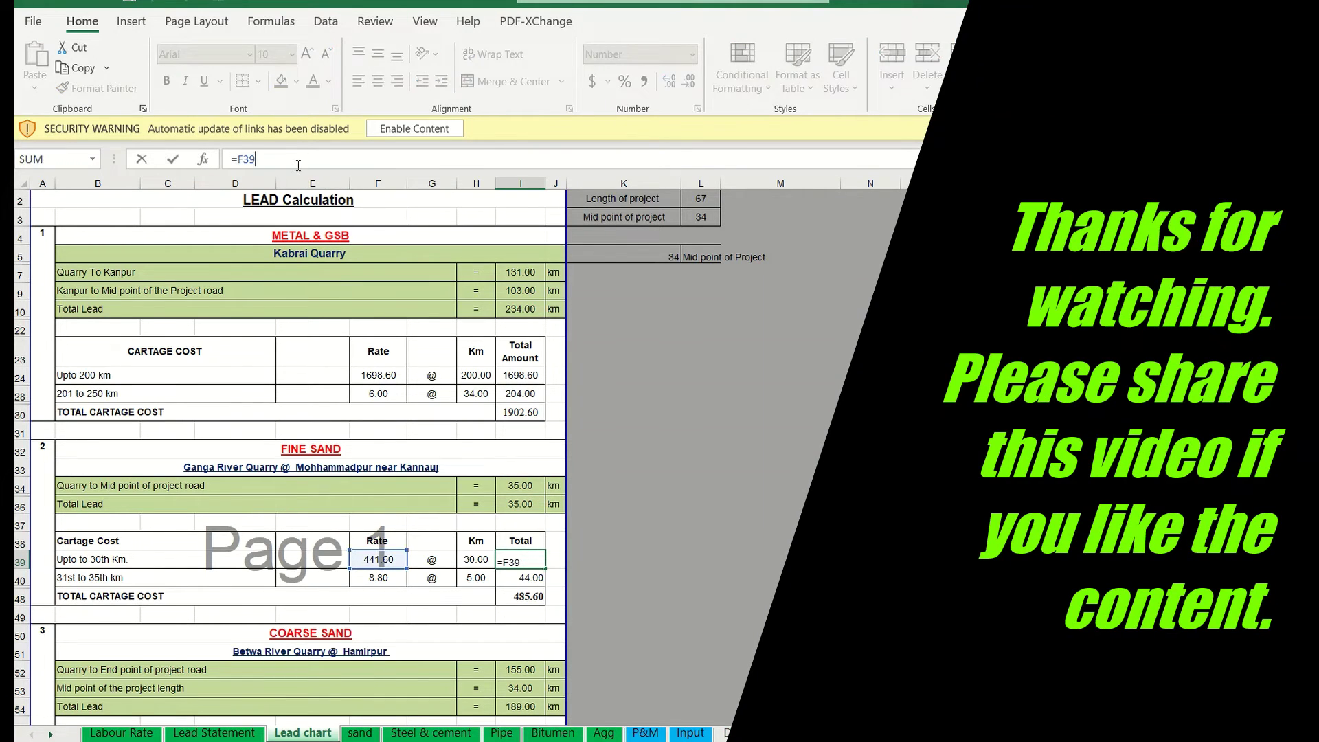
key(Escape)
click(382, 561)
double_click(380, 558)
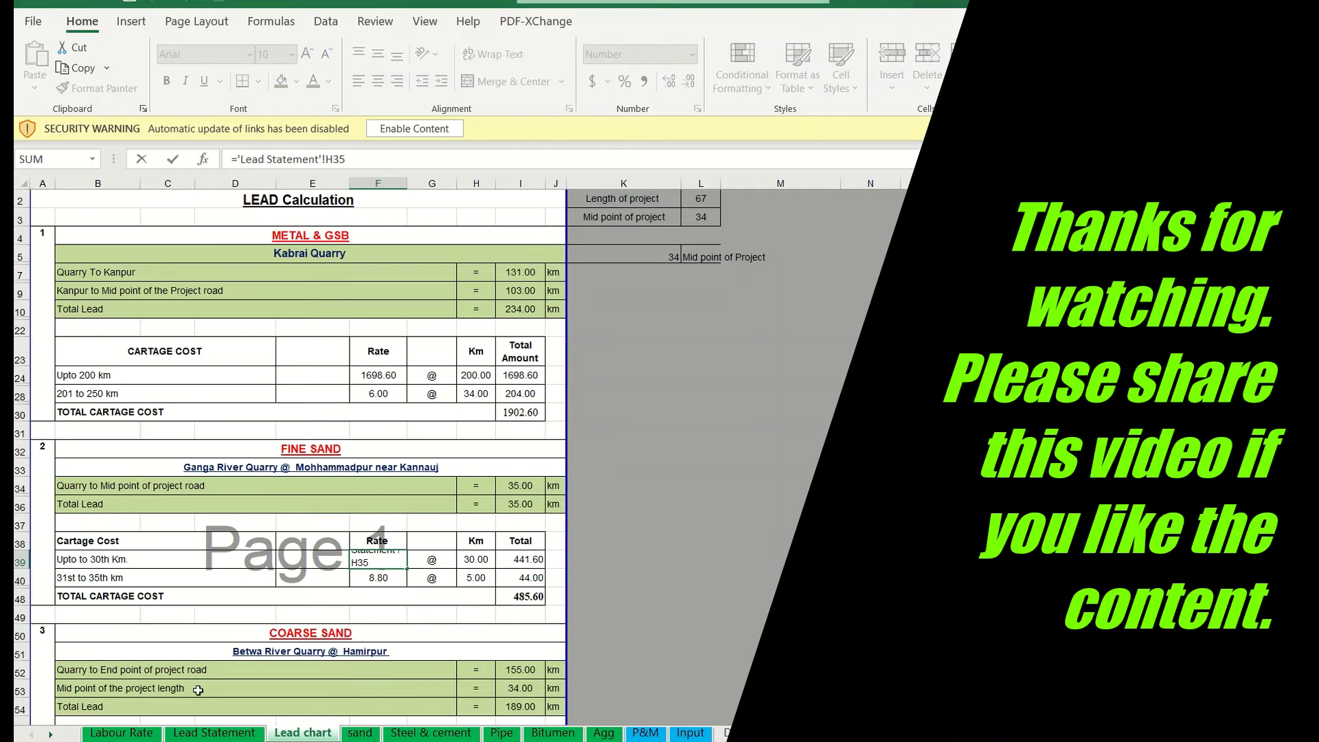
key(Escape)
Check the cumulative rate formulas for the 30th km and 31st to 35th km in the Lead Statement, and return to the Lead chart.
click(214, 732)
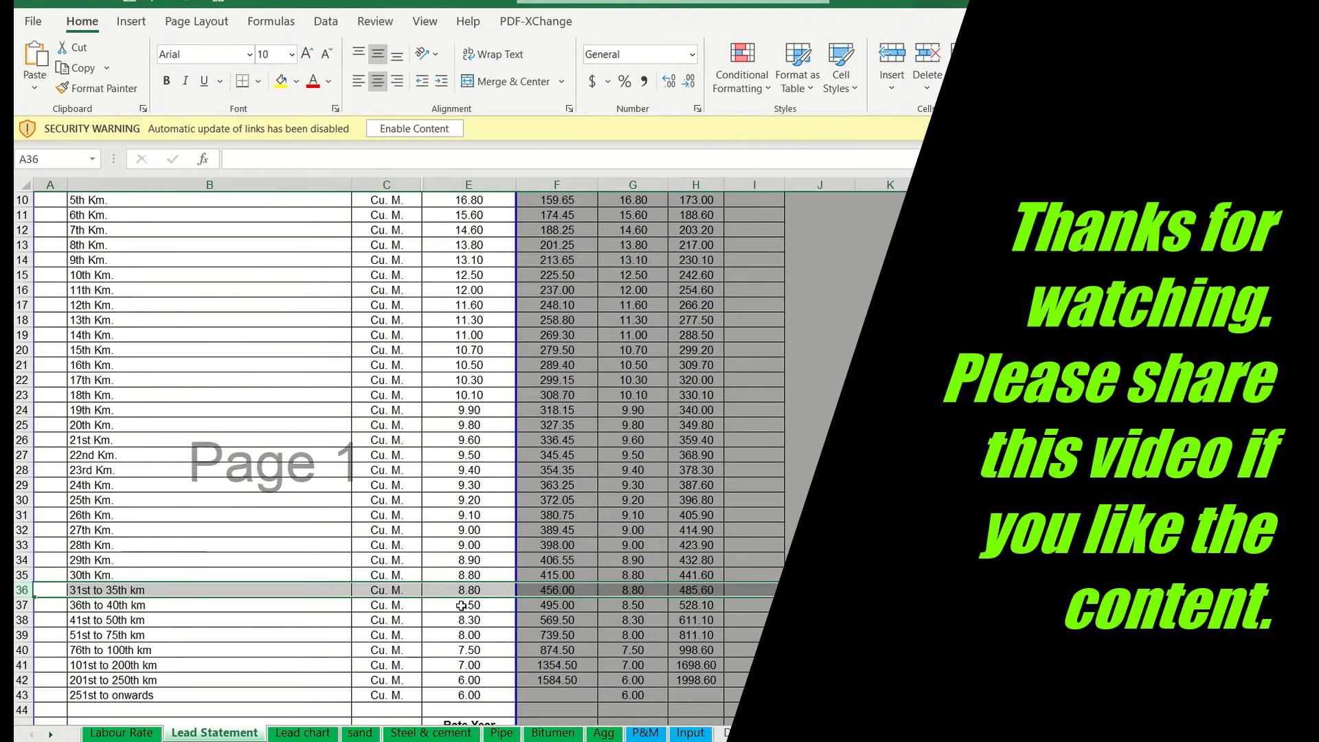
click(555, 591)
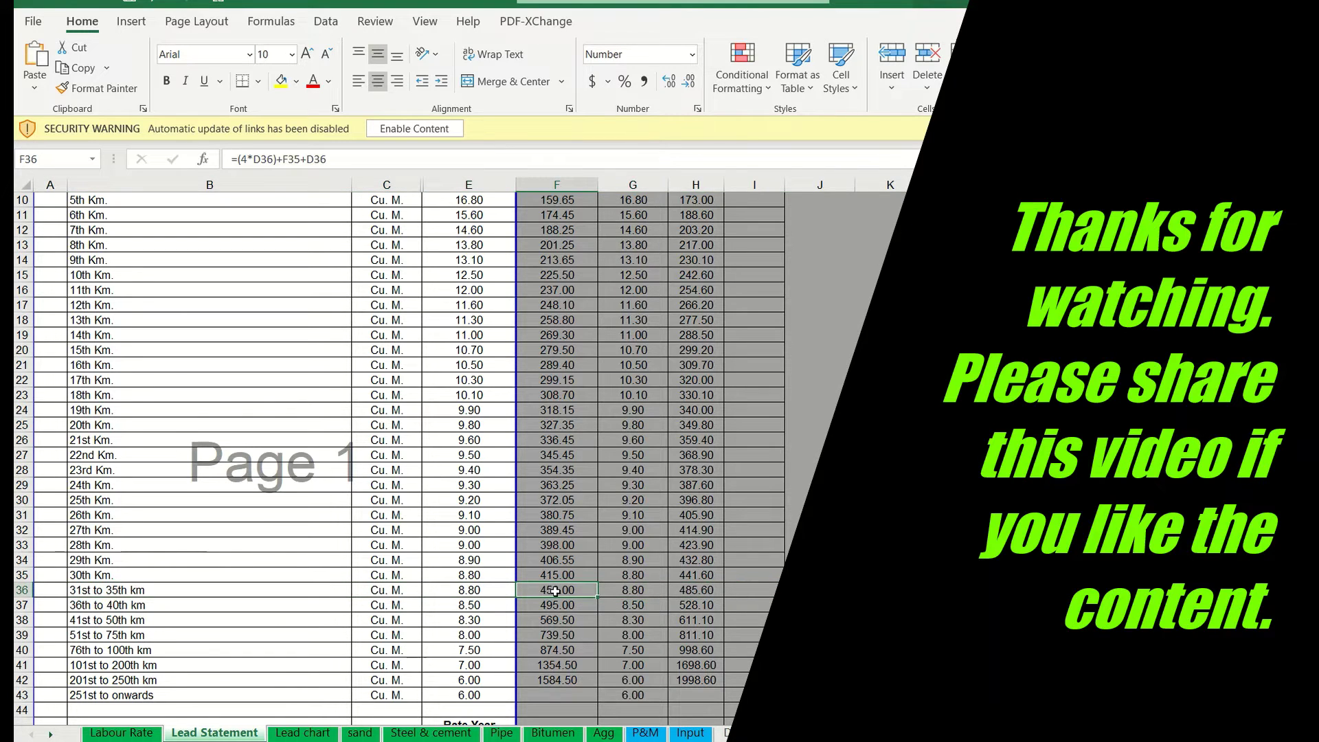
click(698, 578)
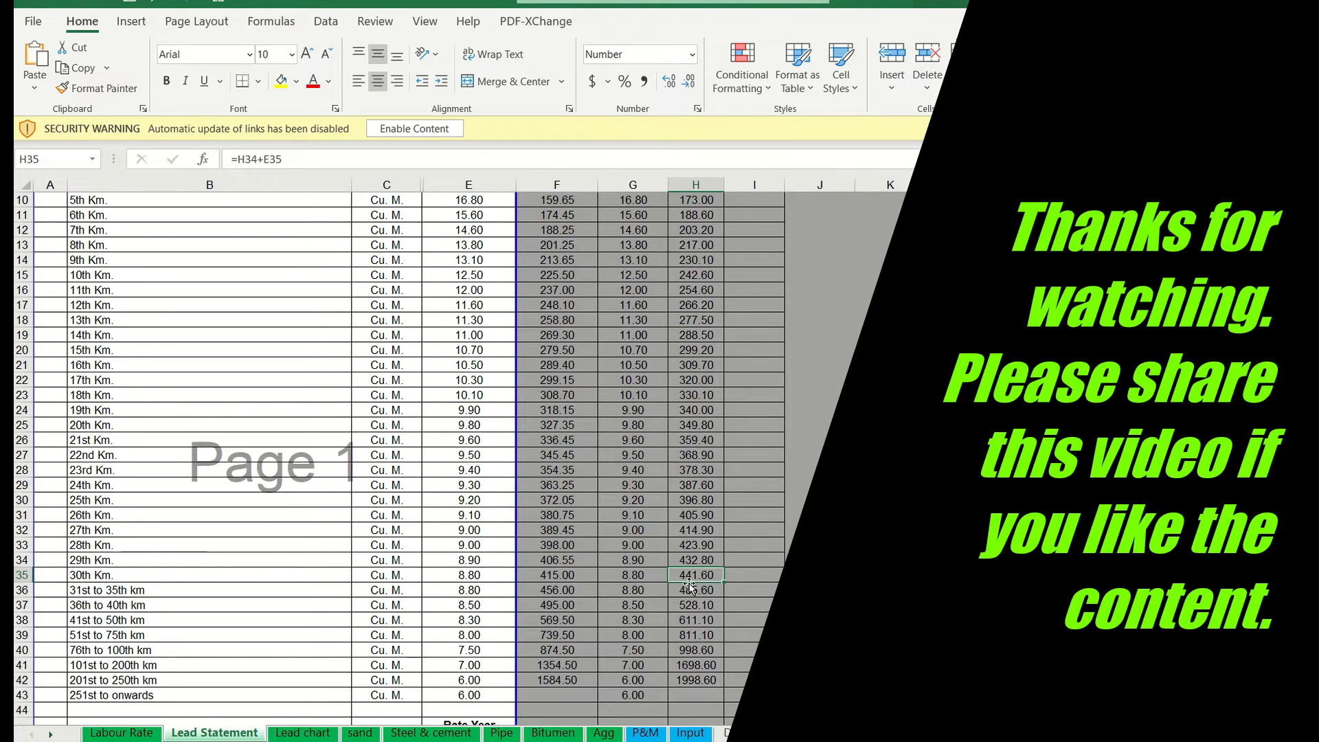
click(303, 733)
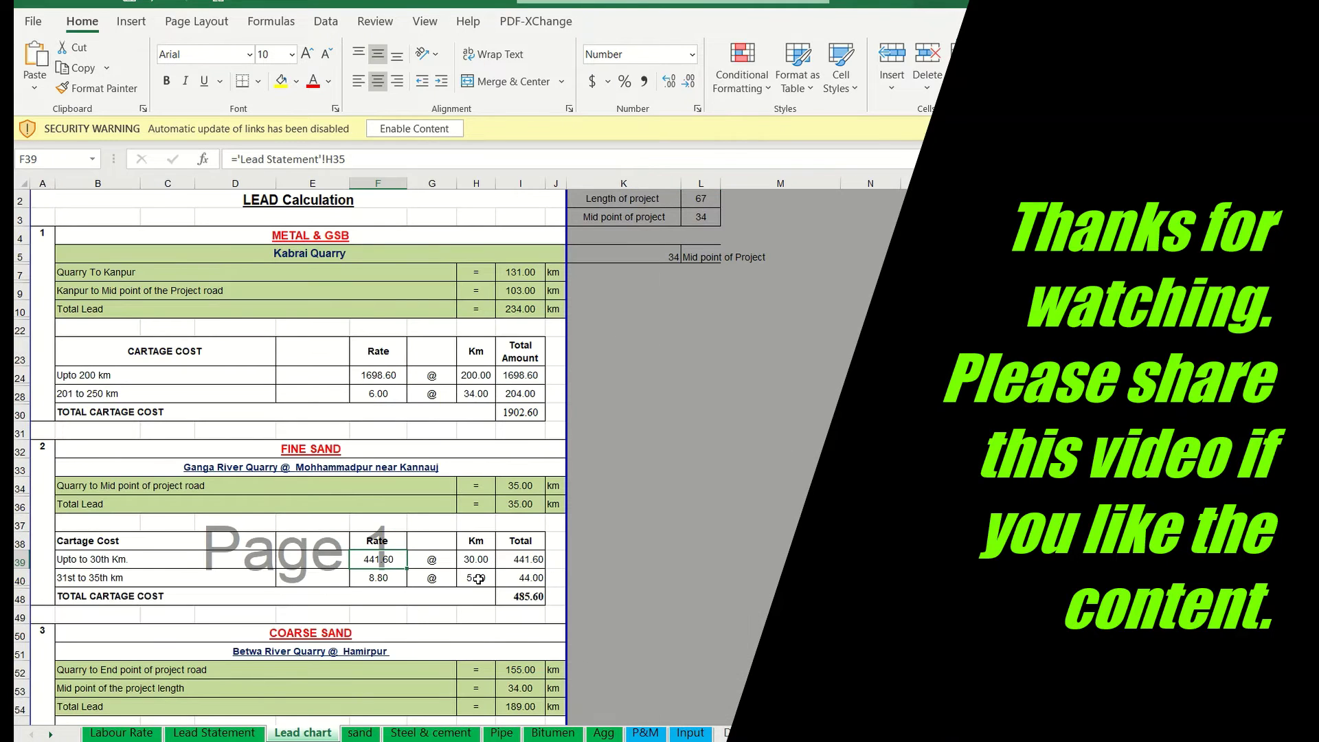
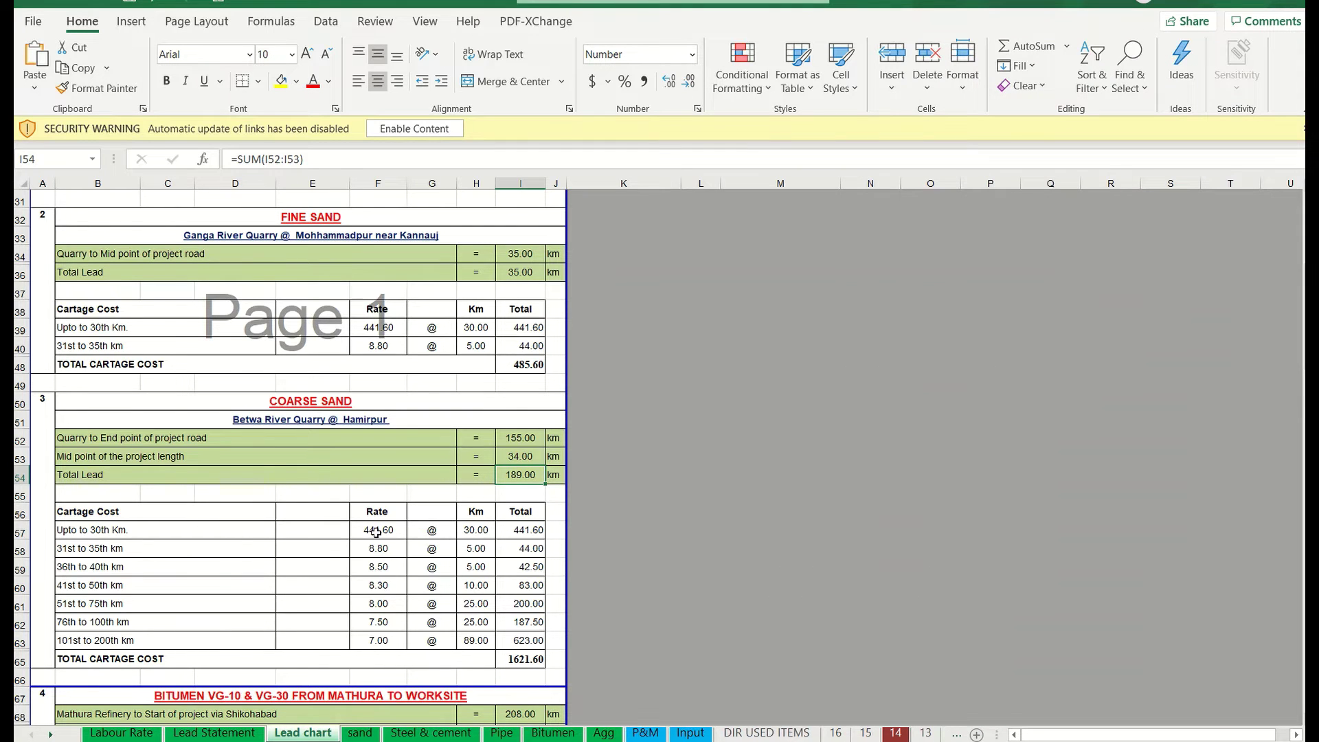
Review the Coarse Sand rates, distances and totals, and the Bitumen, Emulsion, CRMB and Steel cartage tables in the Lead chart.
drag(377, 532, 506, 636)
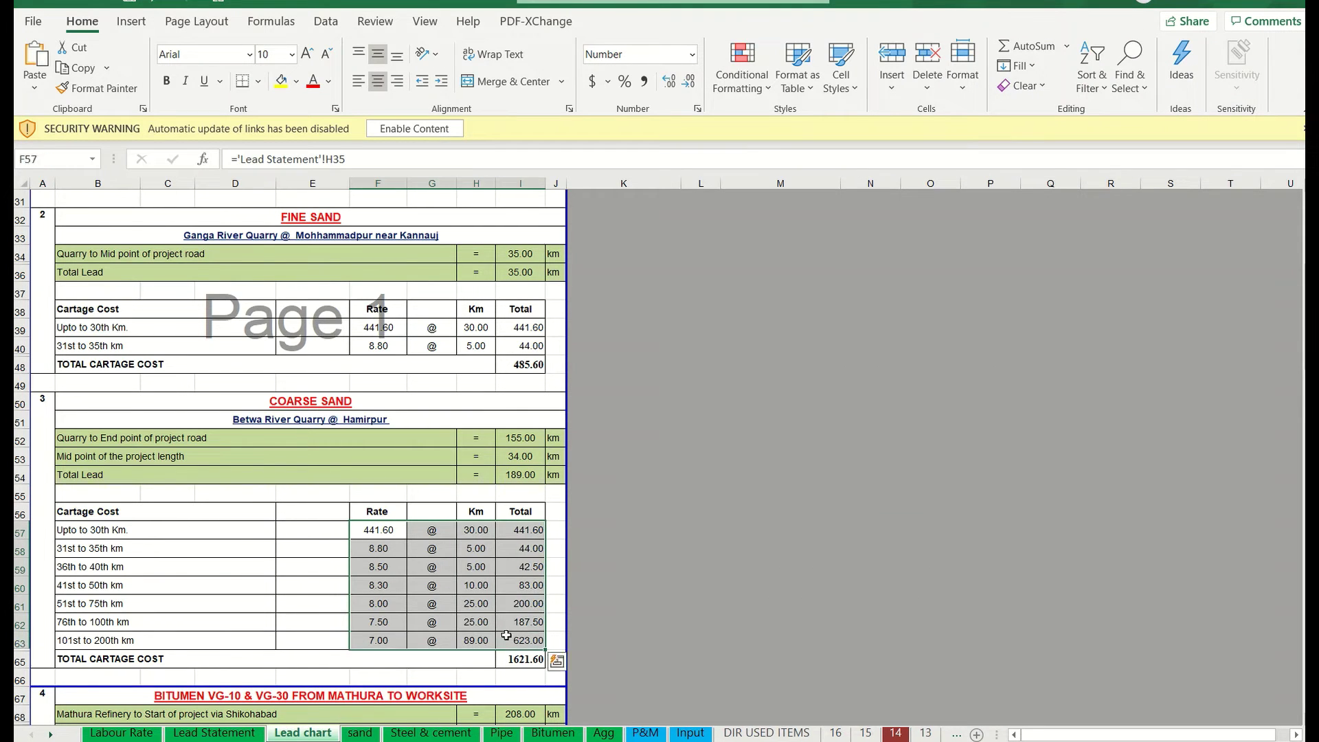
scroll(507, 636, down, 3)
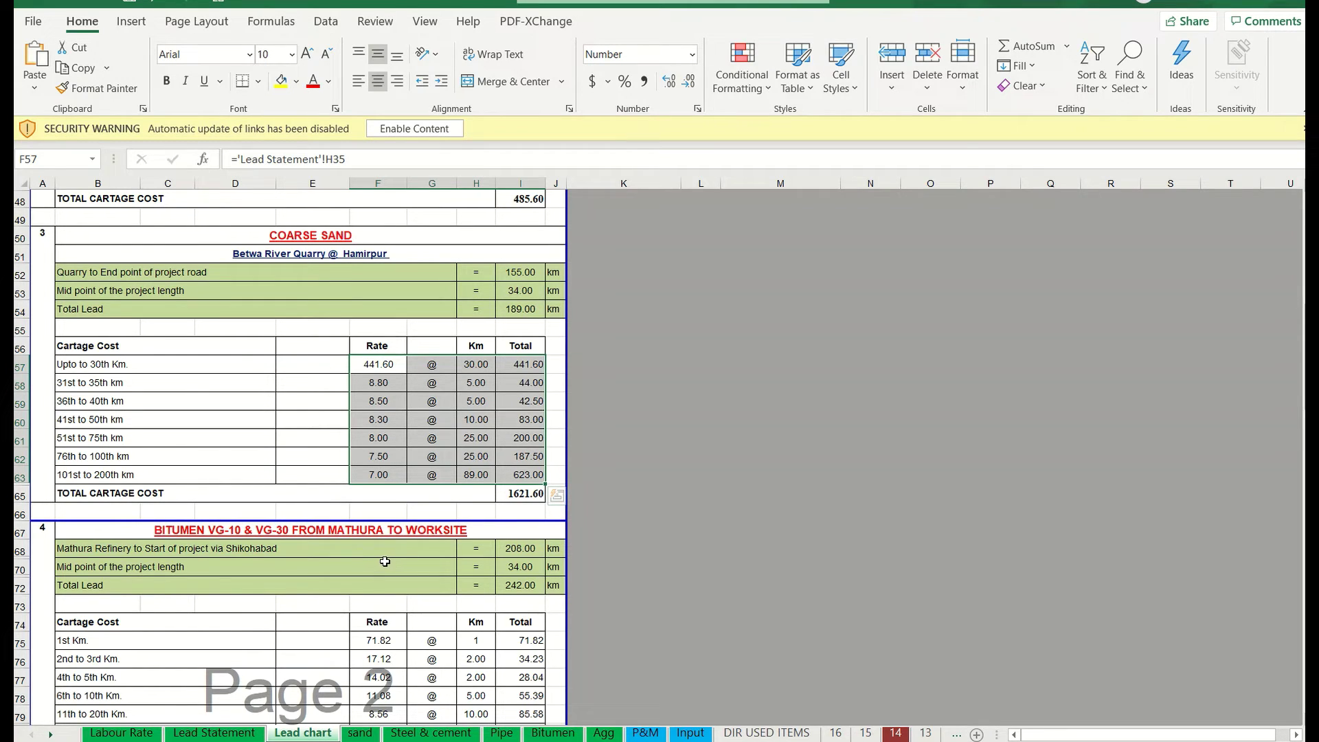
scroll(384, 573, down, 6)
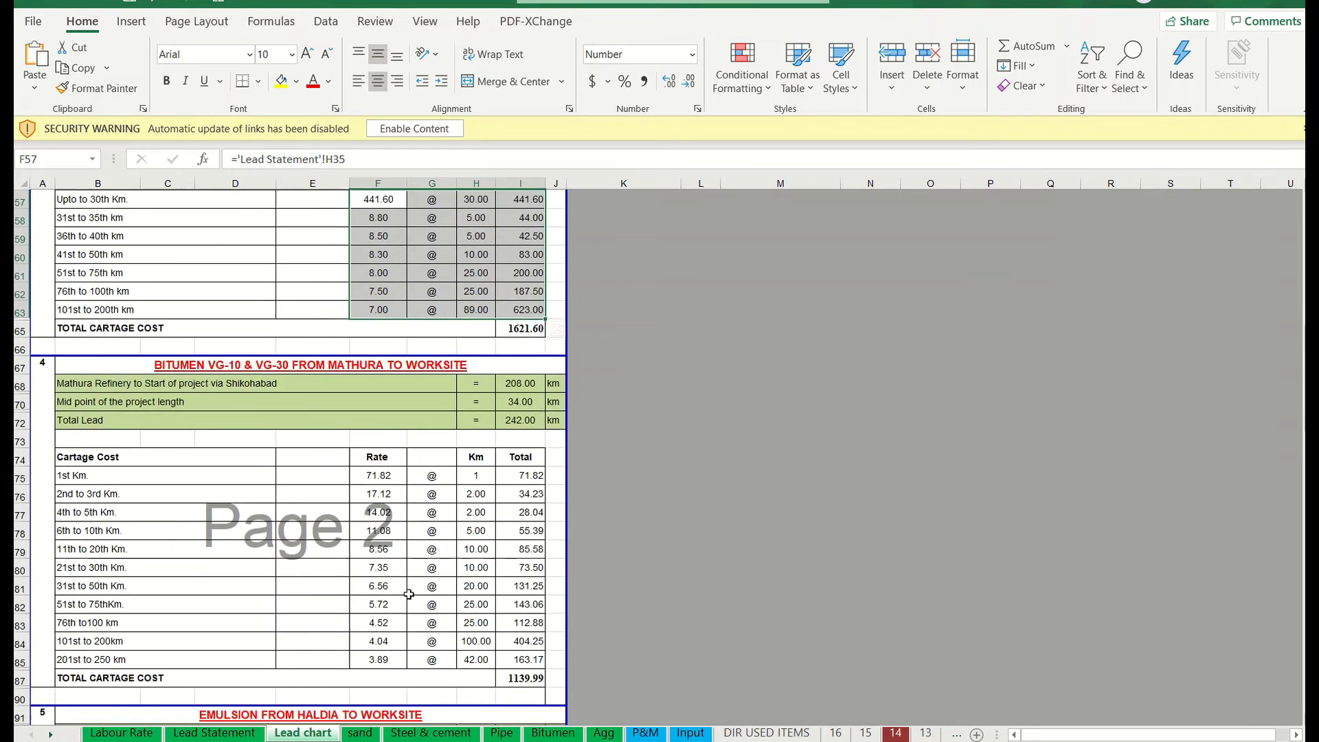
scroll(195, 629, down, 6)
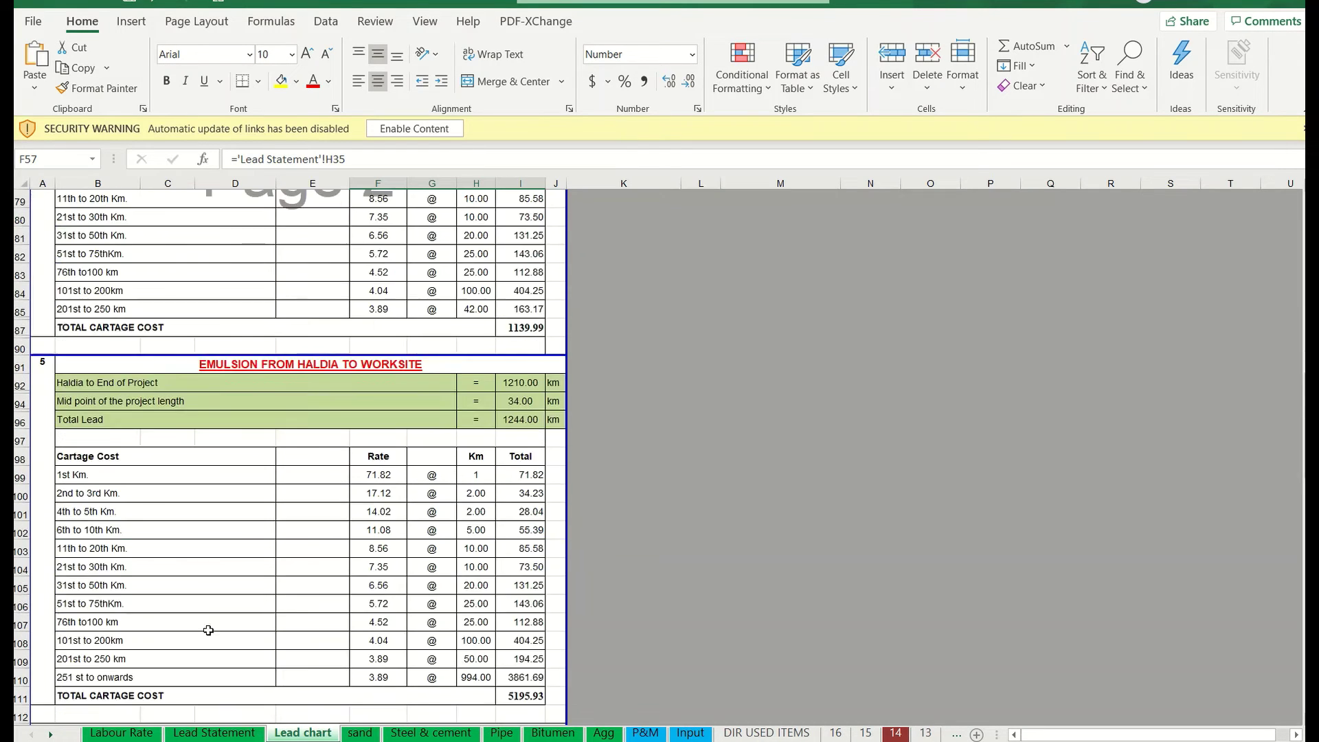
scroll(311, 621, down, 2)
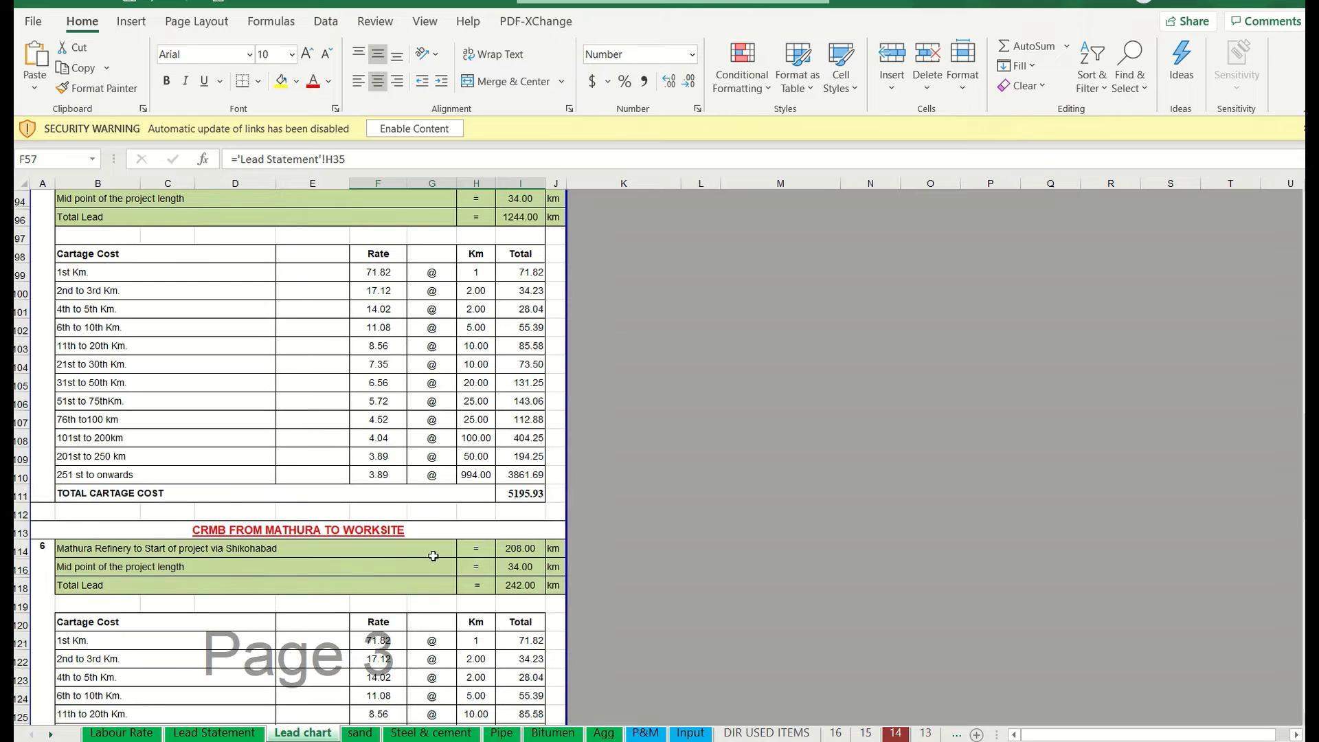
scroll(188, 628, down, 6)
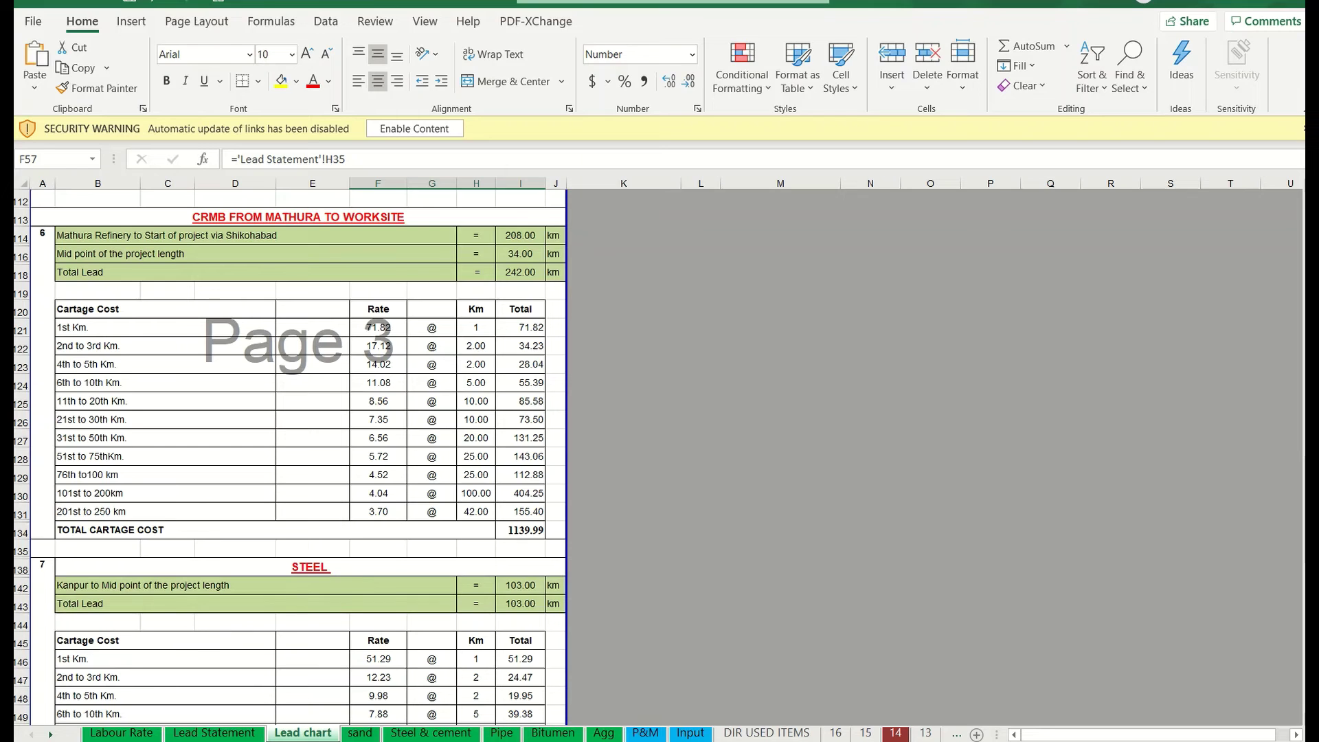
Look through the basic rate sheets for sand, Steel & cement, Pipe, Bitumen and Agg.
click(360, 733)
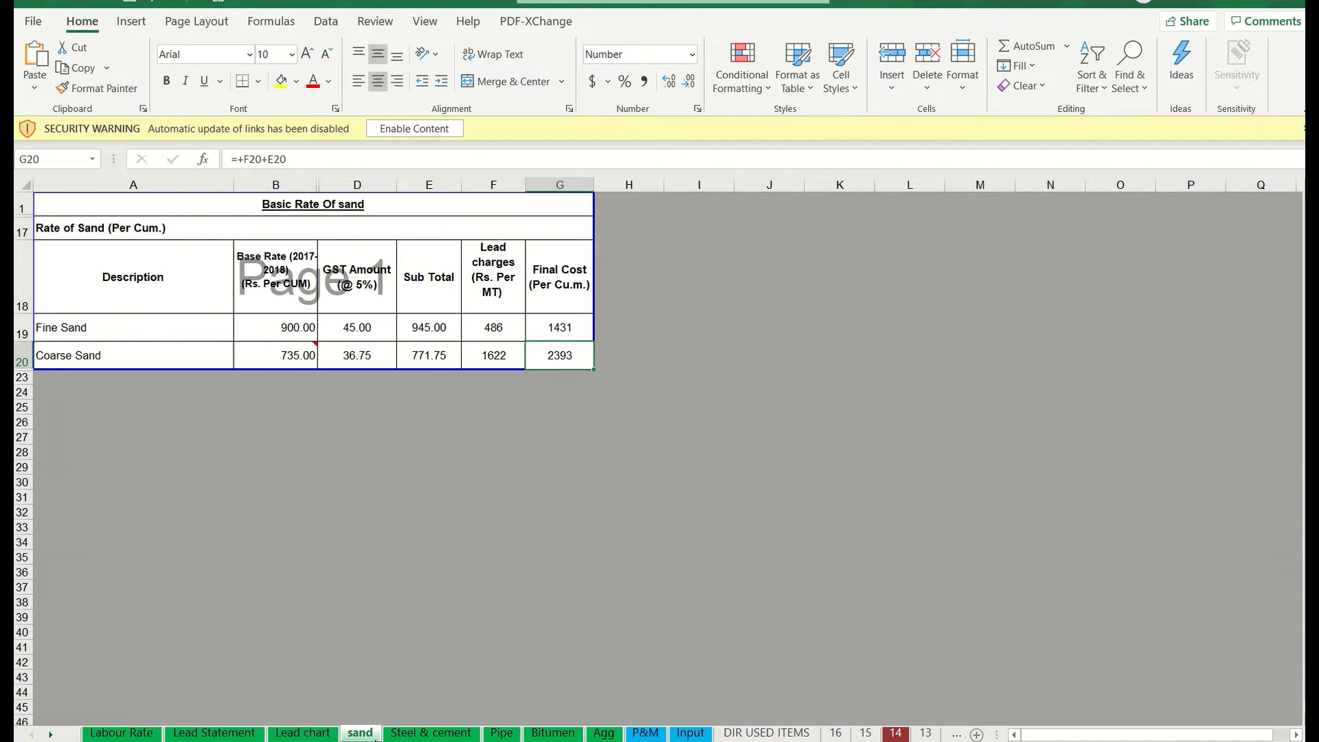
click(412, 734)
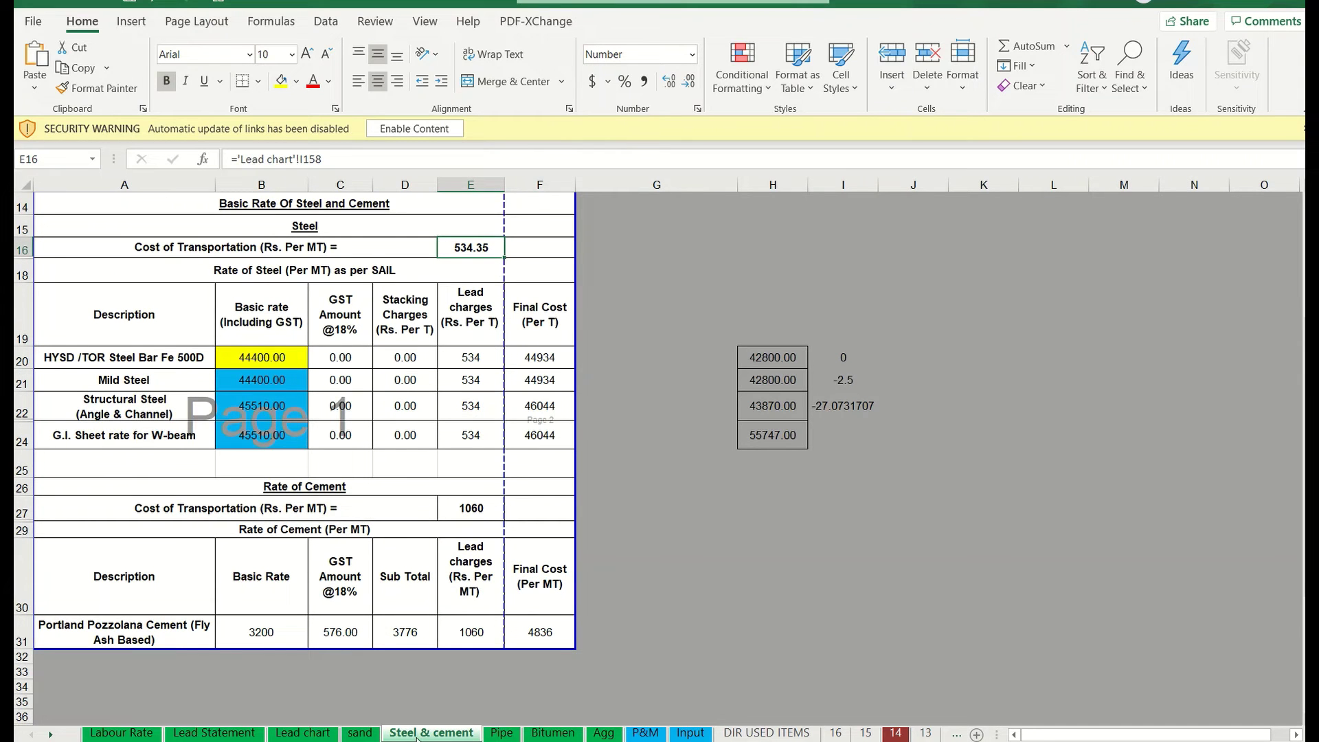
click(499, 734)
click(553, 734)
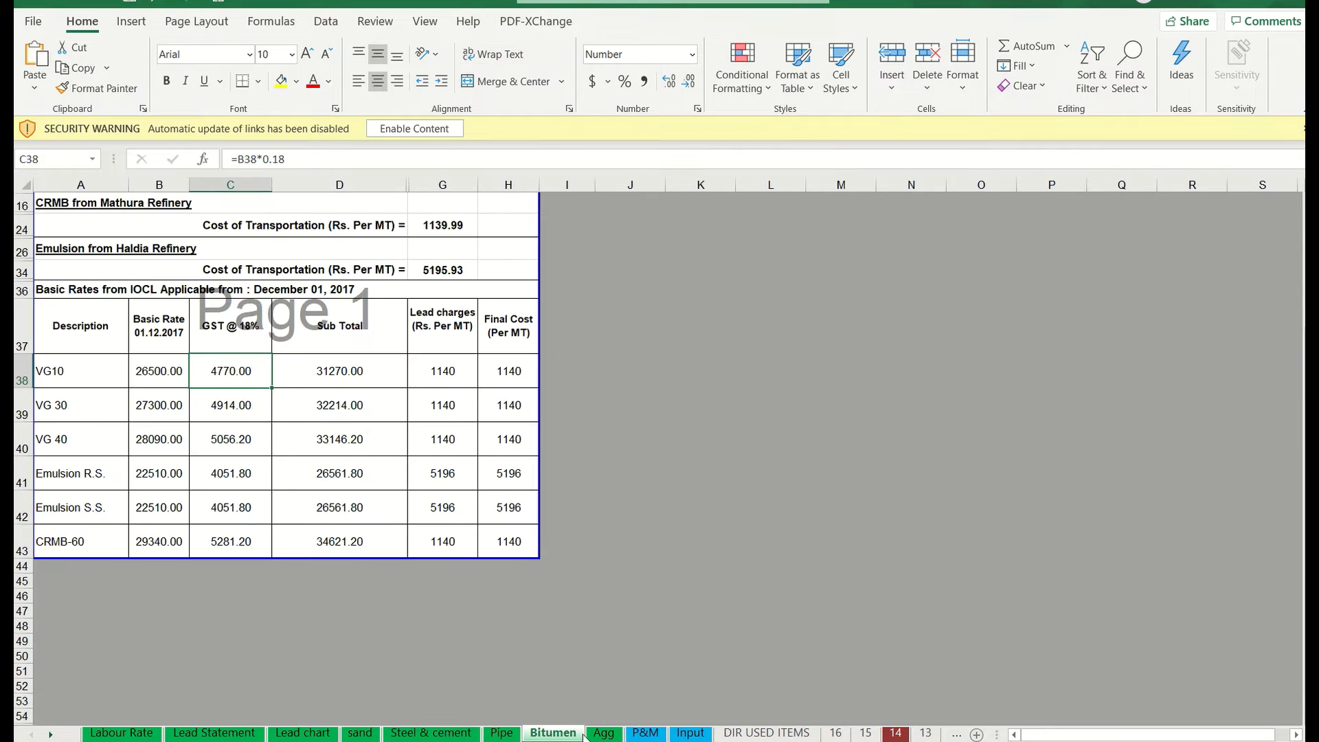
click(603, 734)
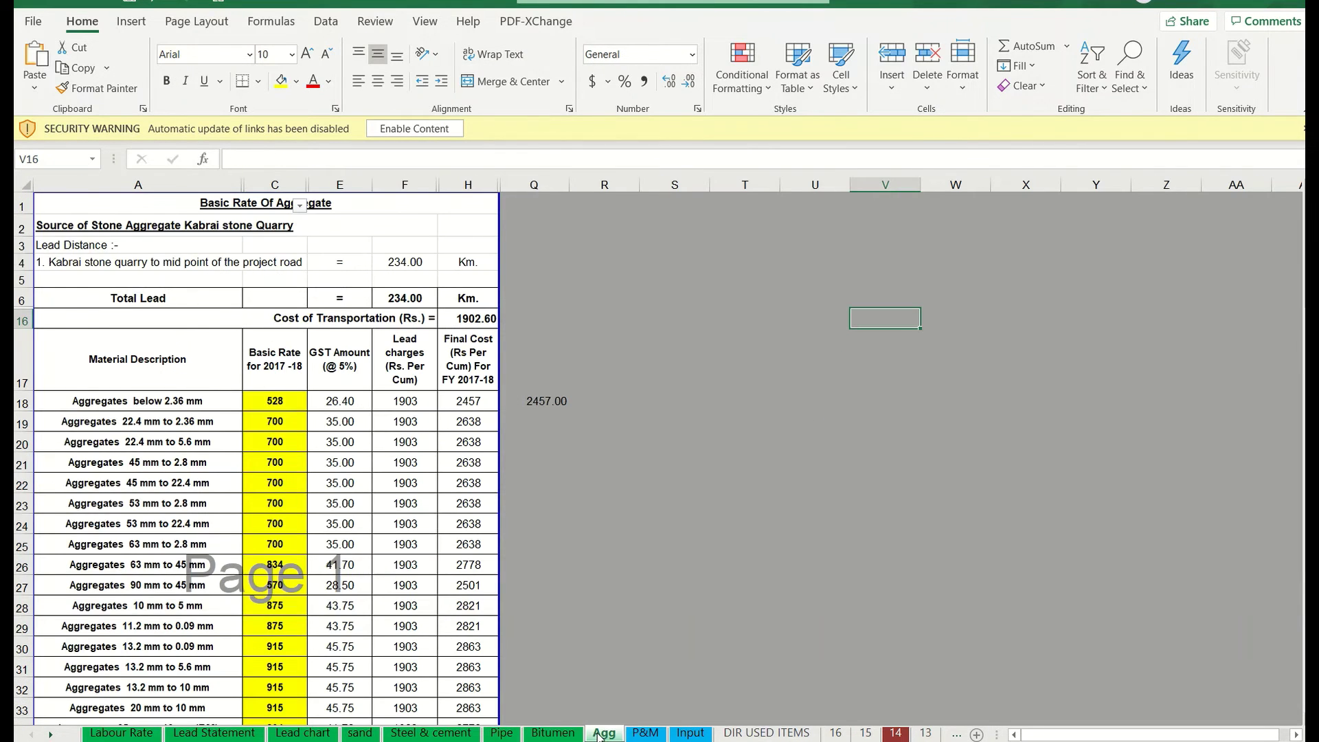
Examine the Fine Sand base rate, GST amount, sub total and lead charges in the sand sheet.
click(360, 734)
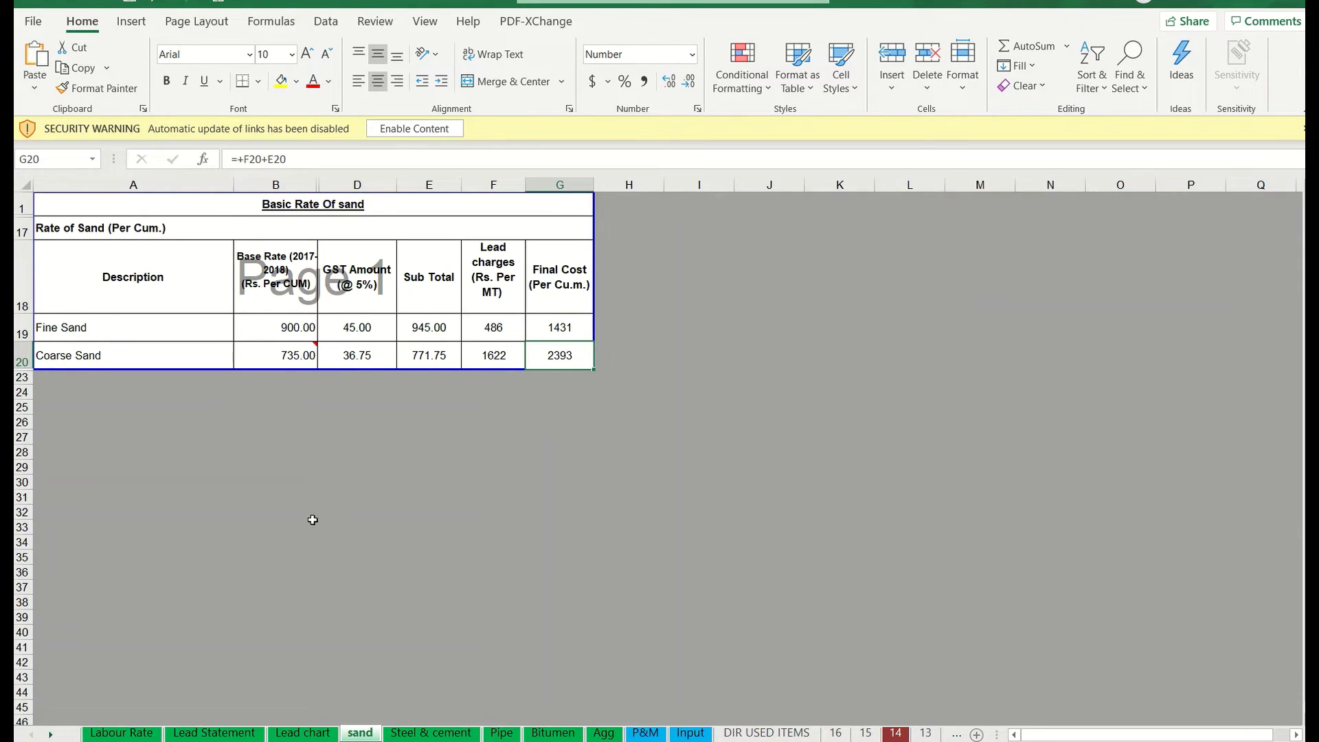
click(97, 327)
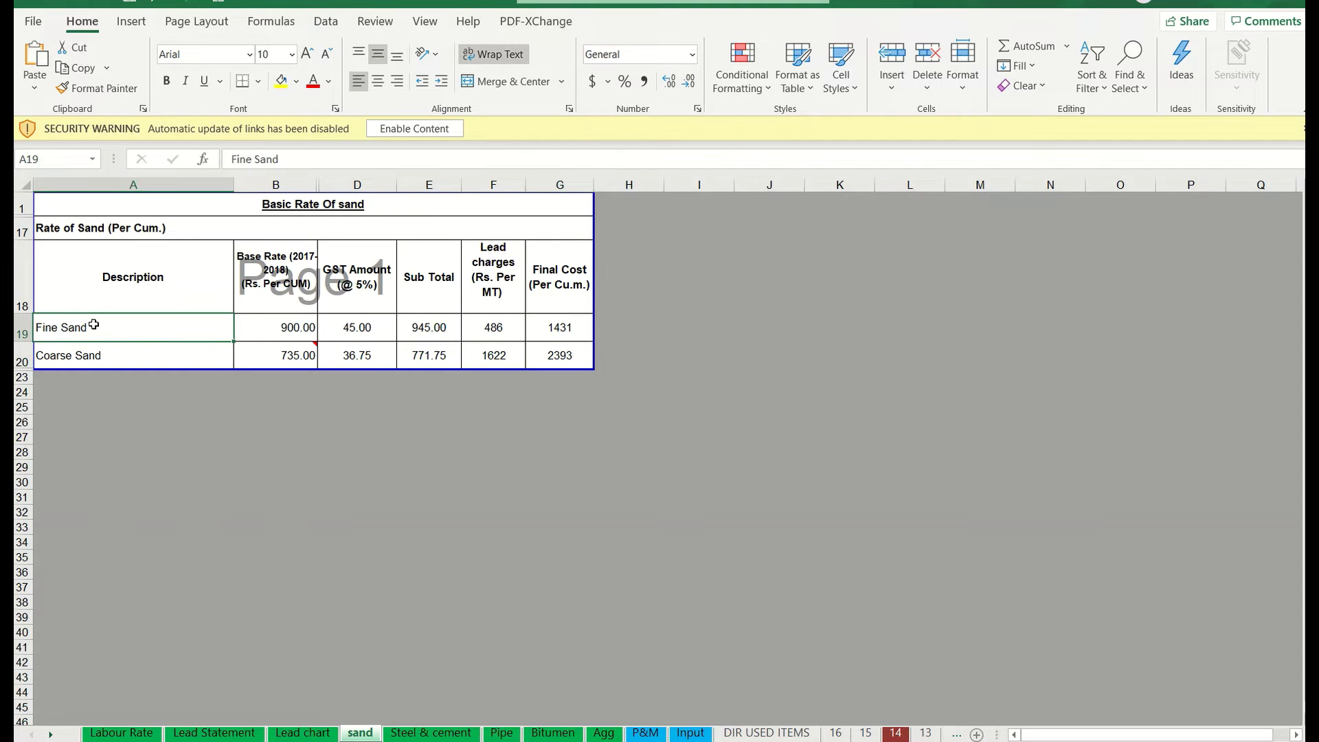
click(277, 328)
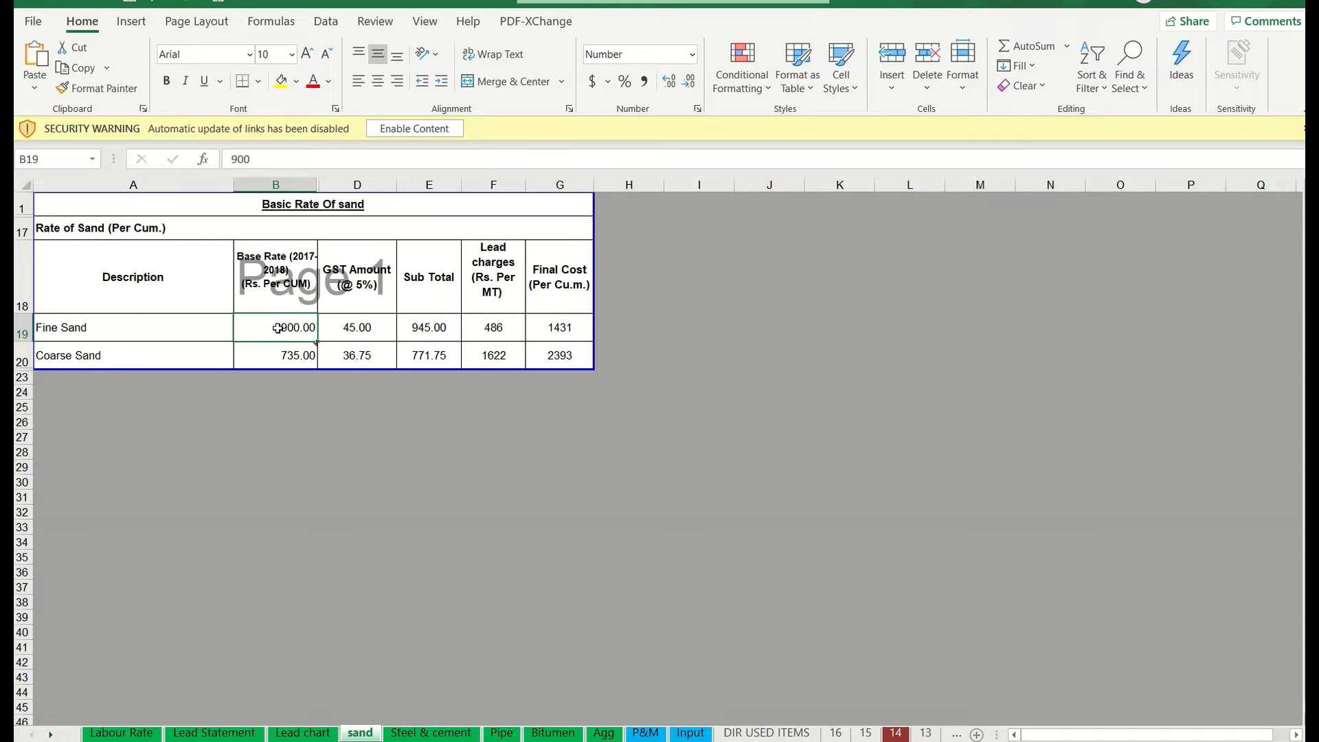
click(376, 328)
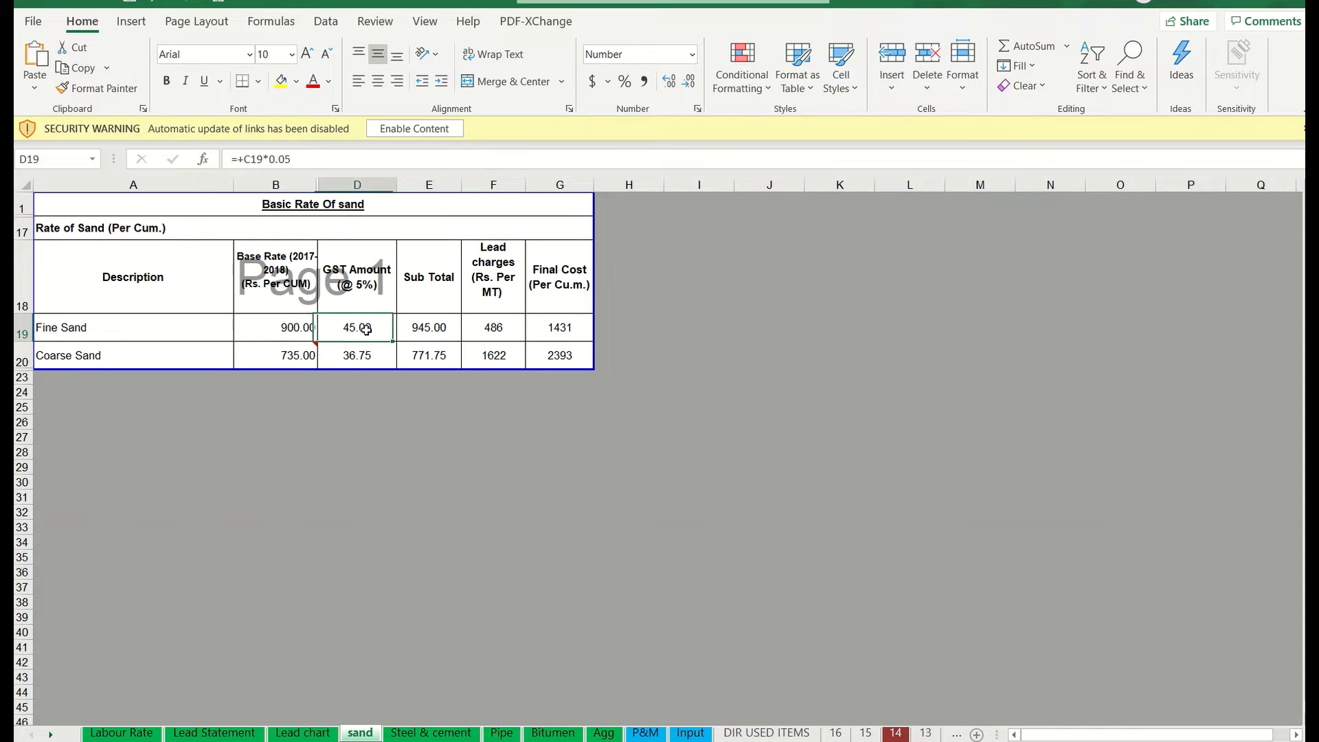
click(426, 337)
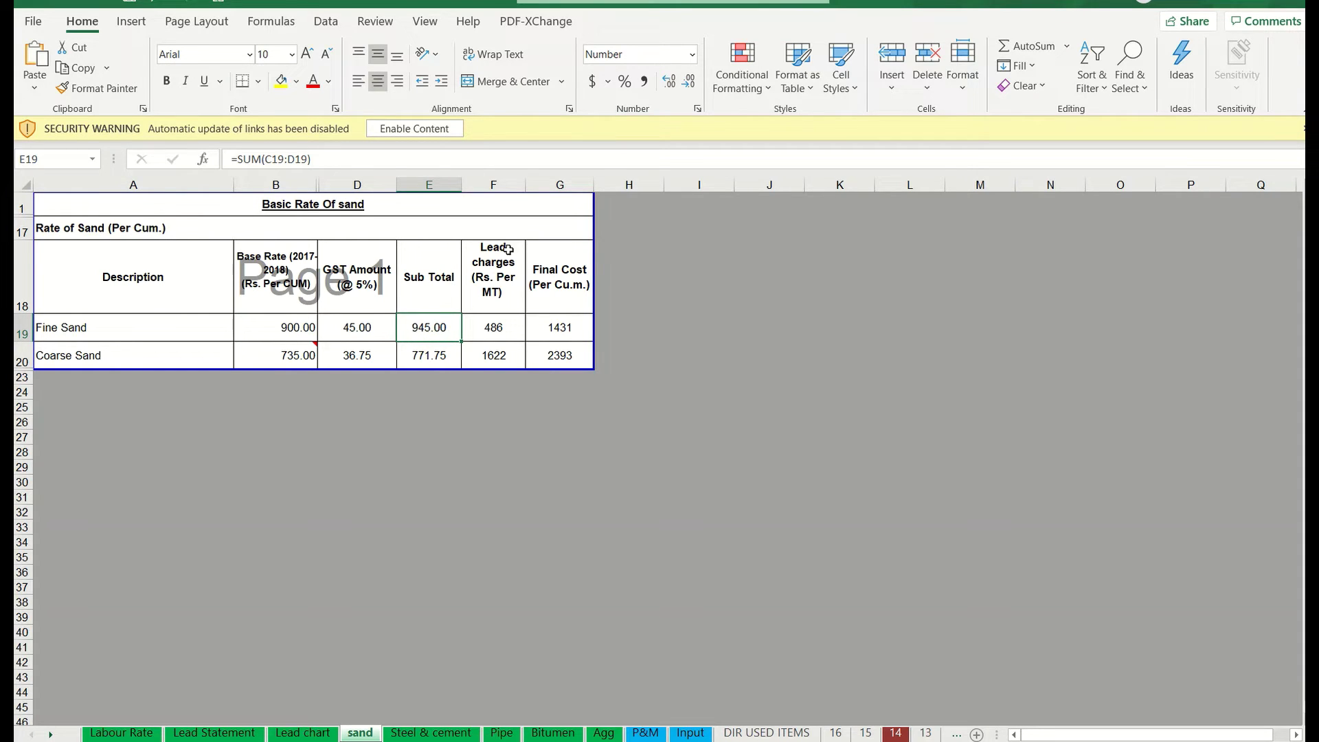
click(489, 328)
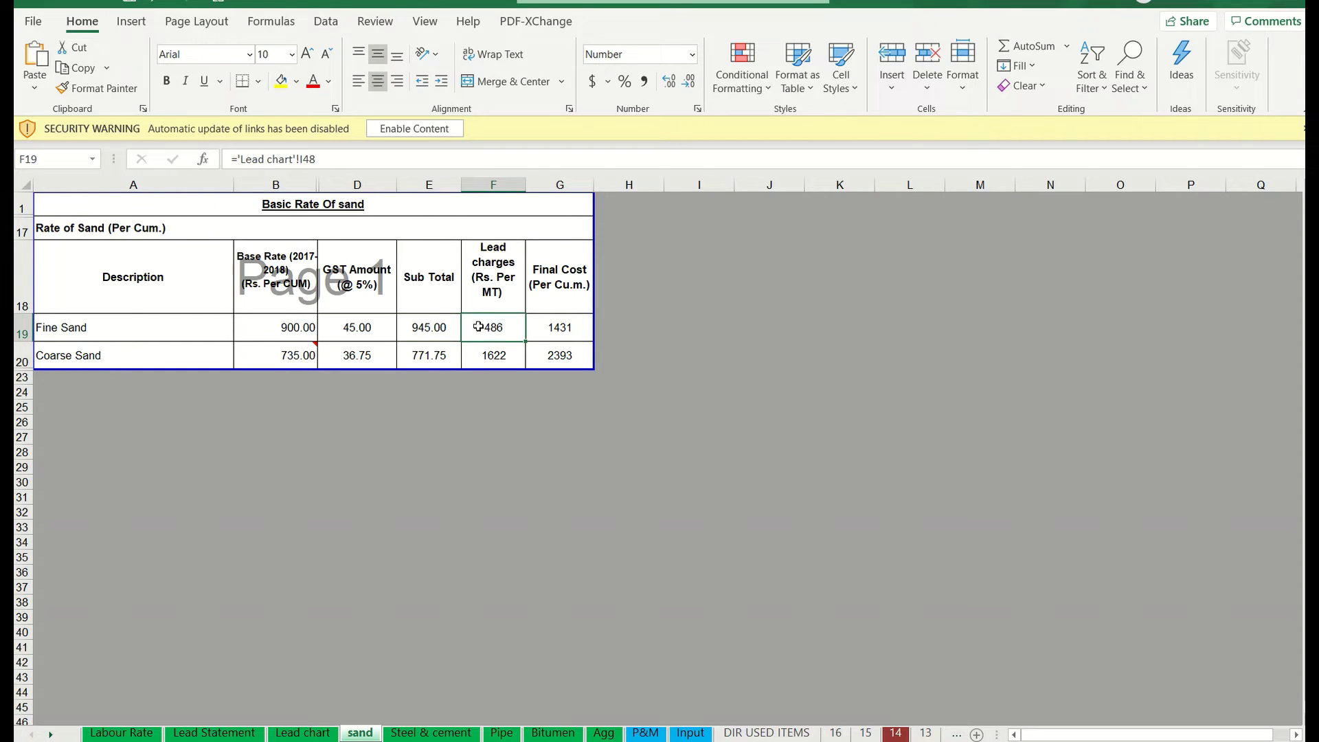
Trace the Fine Sand lead charges to its total cartage cost in the Lead chart, and inspect the final cost formula in the sand sheet.
key(ctrl+Page_Up)
scroll(485, 536, up, 10)
scroll(485, 536, up, 12)
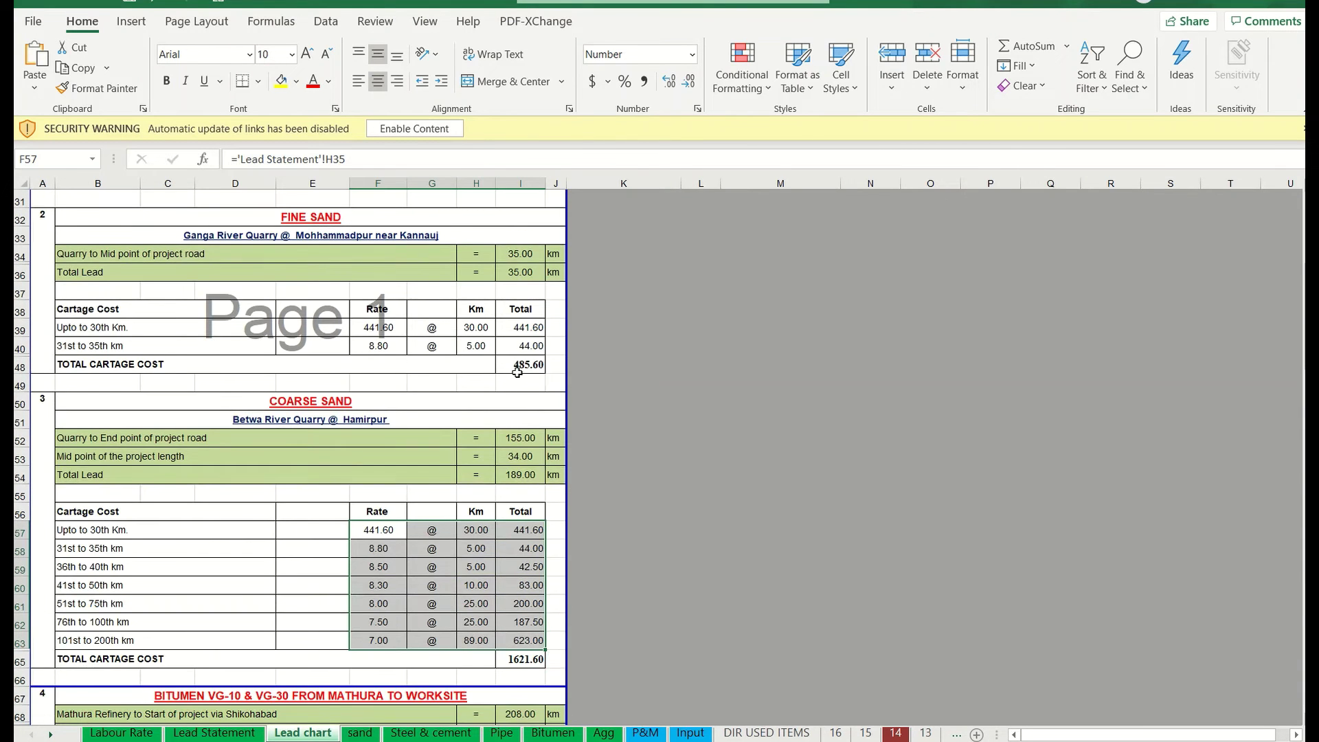
click(519, 366)
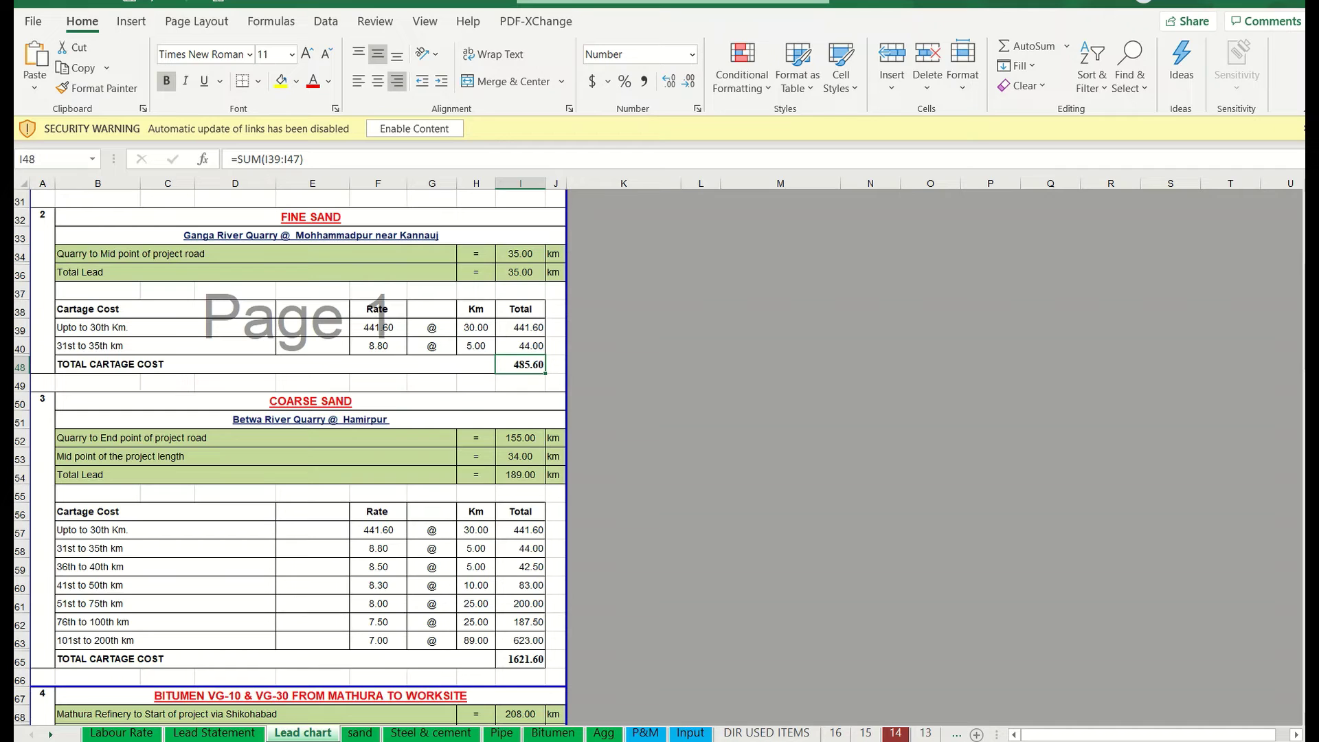
click(360, 734)
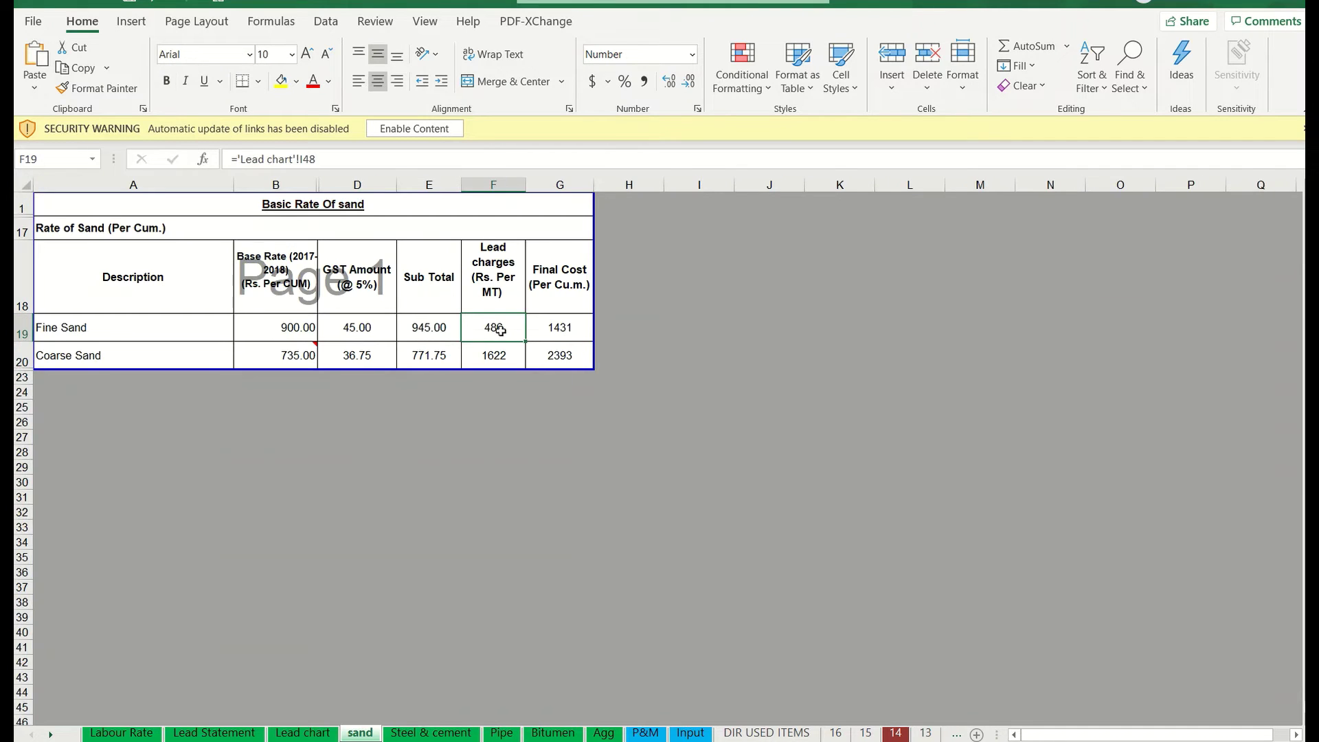
click(566, 332)
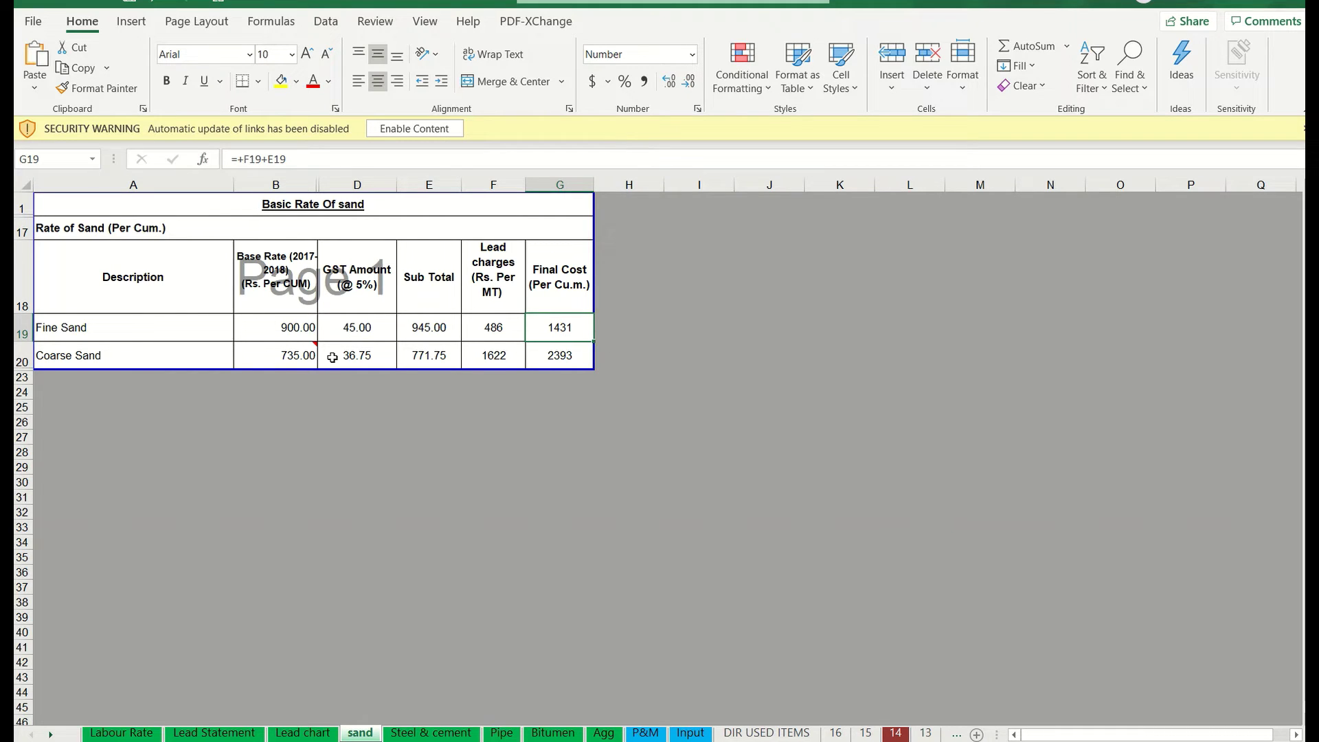
Examine the Coarse Sand base rate, GST amount, sub total and lead charges in the sand sheet.
click(163, 355)
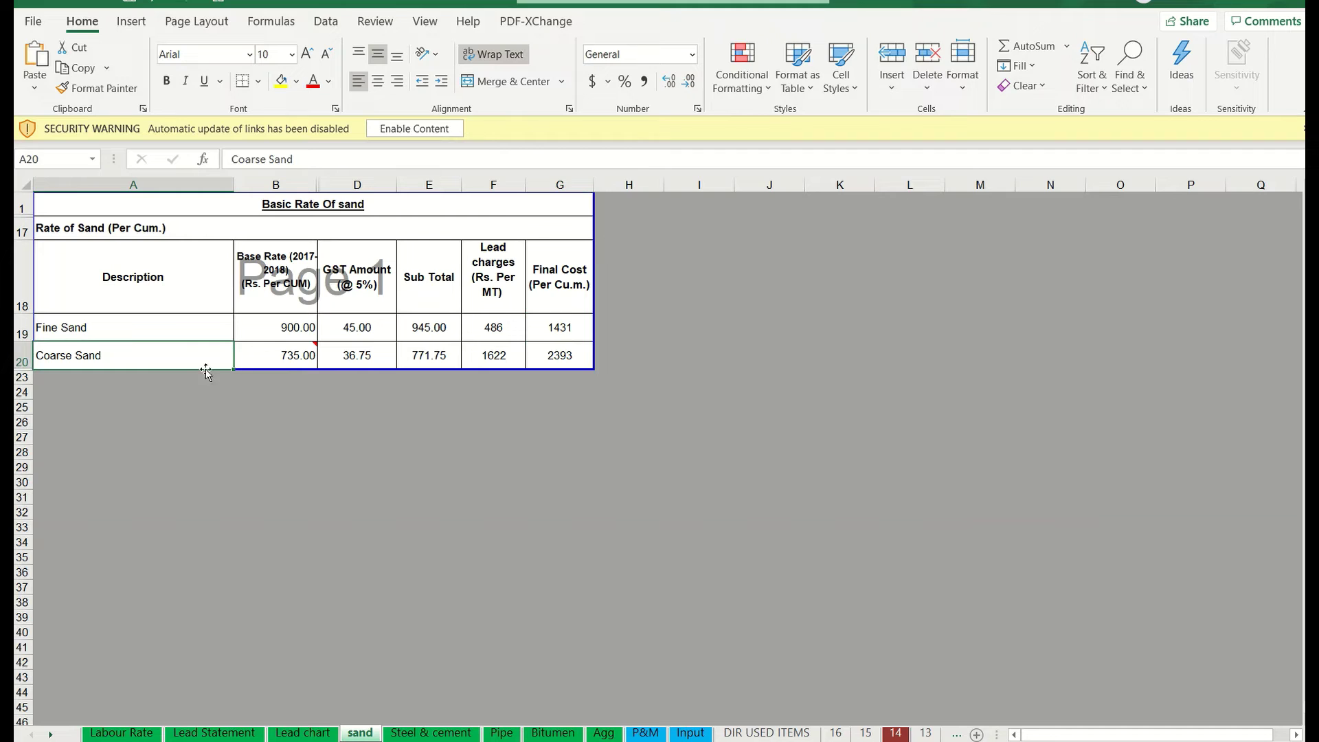
click(289, 347)
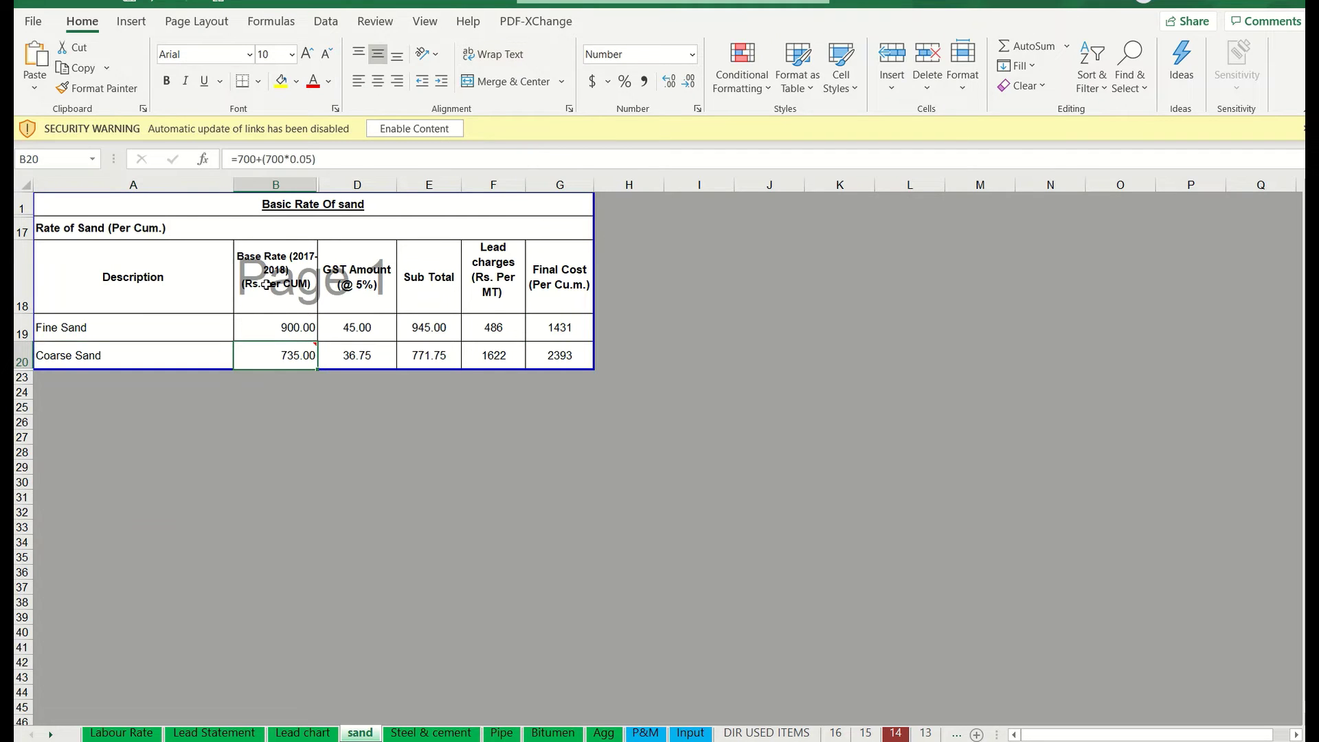
click(358, 355)
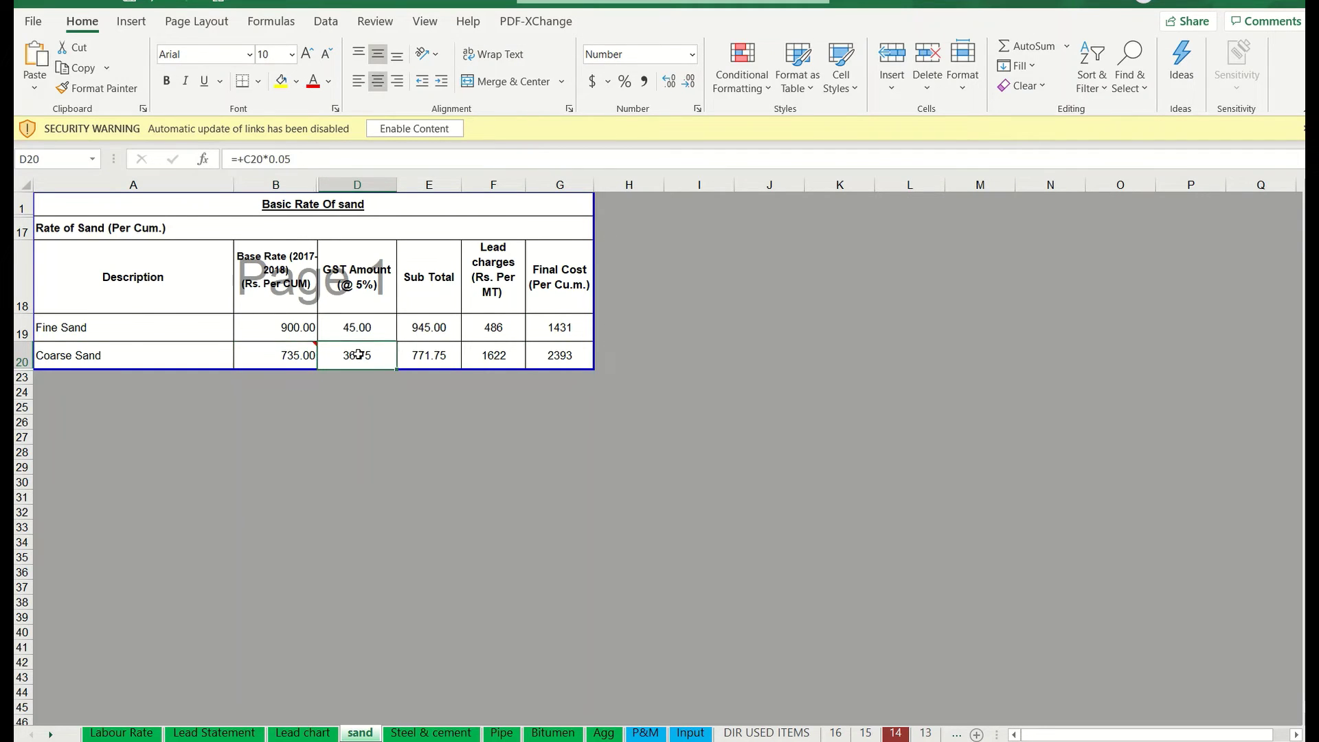
click(441, 354)
click(504, 359)
shift+click(498, 328)
click(488, 364)
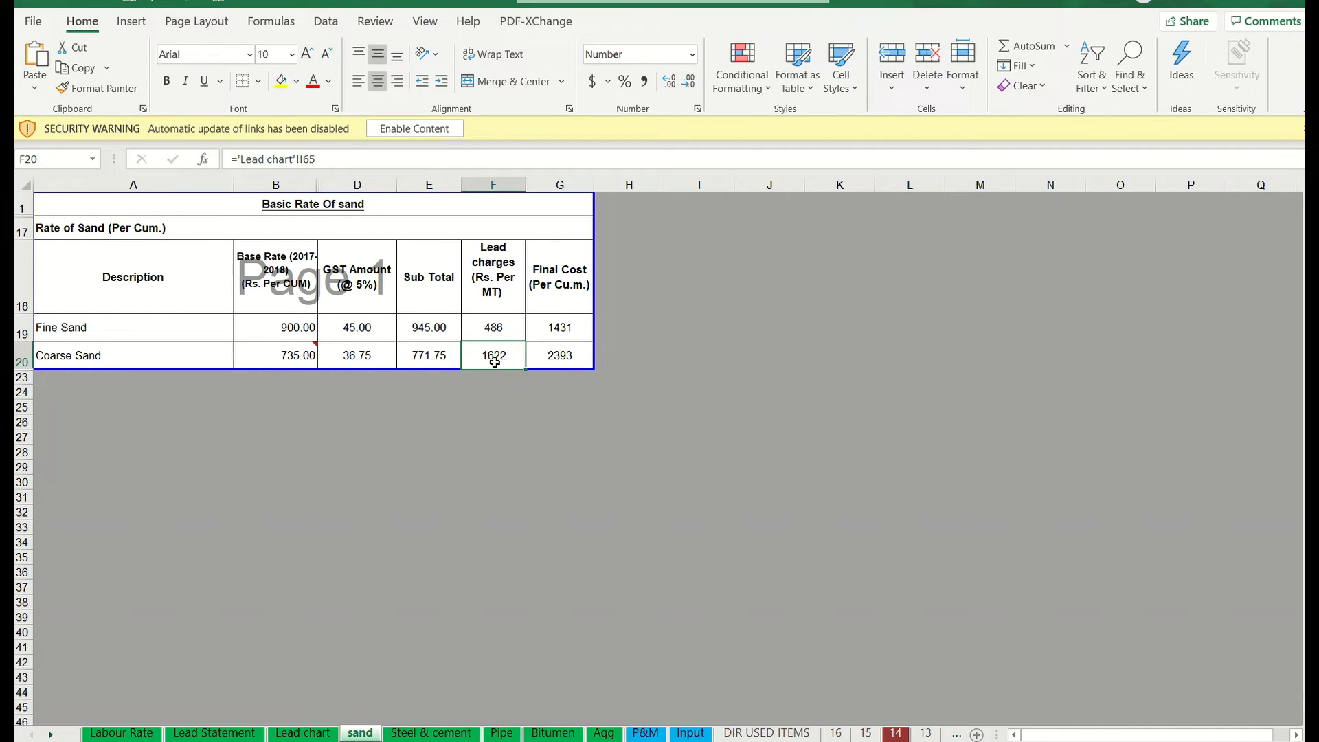
Trace the Coarse Sand lead charges through the Lead chart to the 101st to 200th km rate in the Lead Statement, and review both sand rows.
click(303, 734)
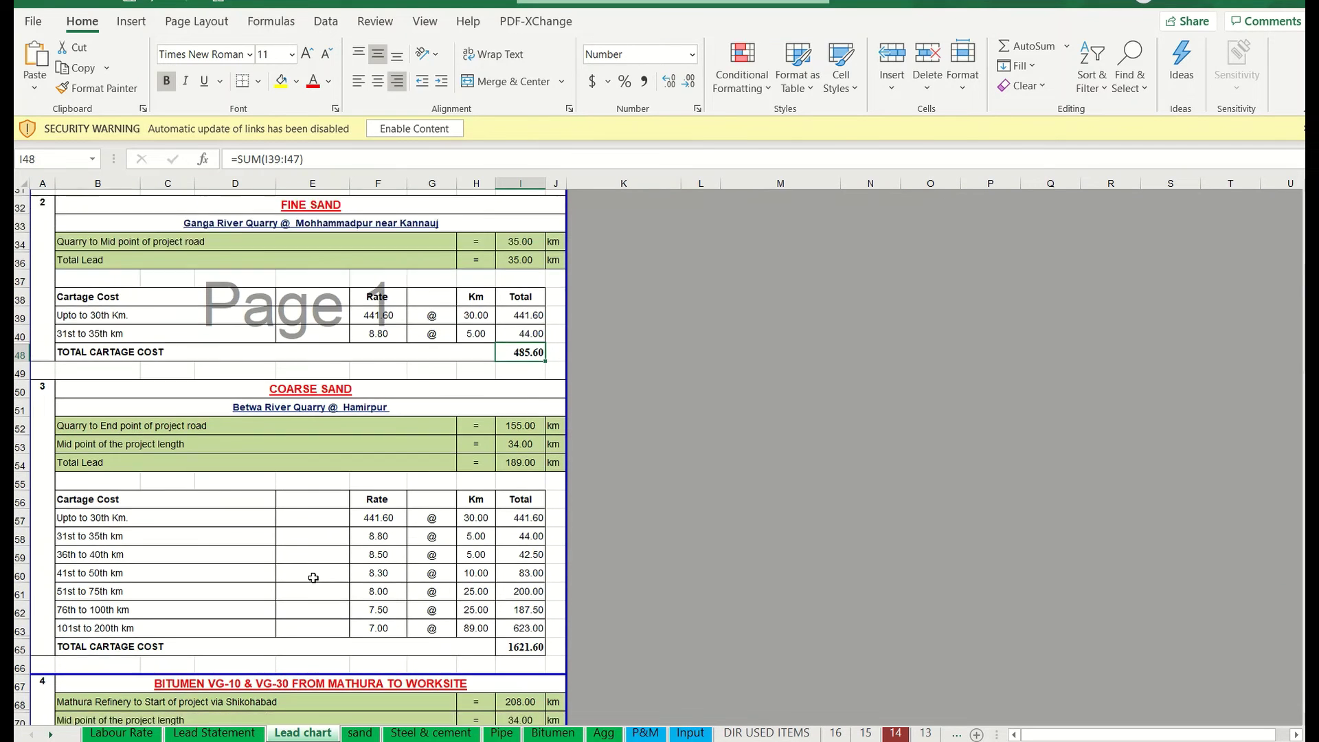
scroll(313, 577, down, 3)
click(530, 512)
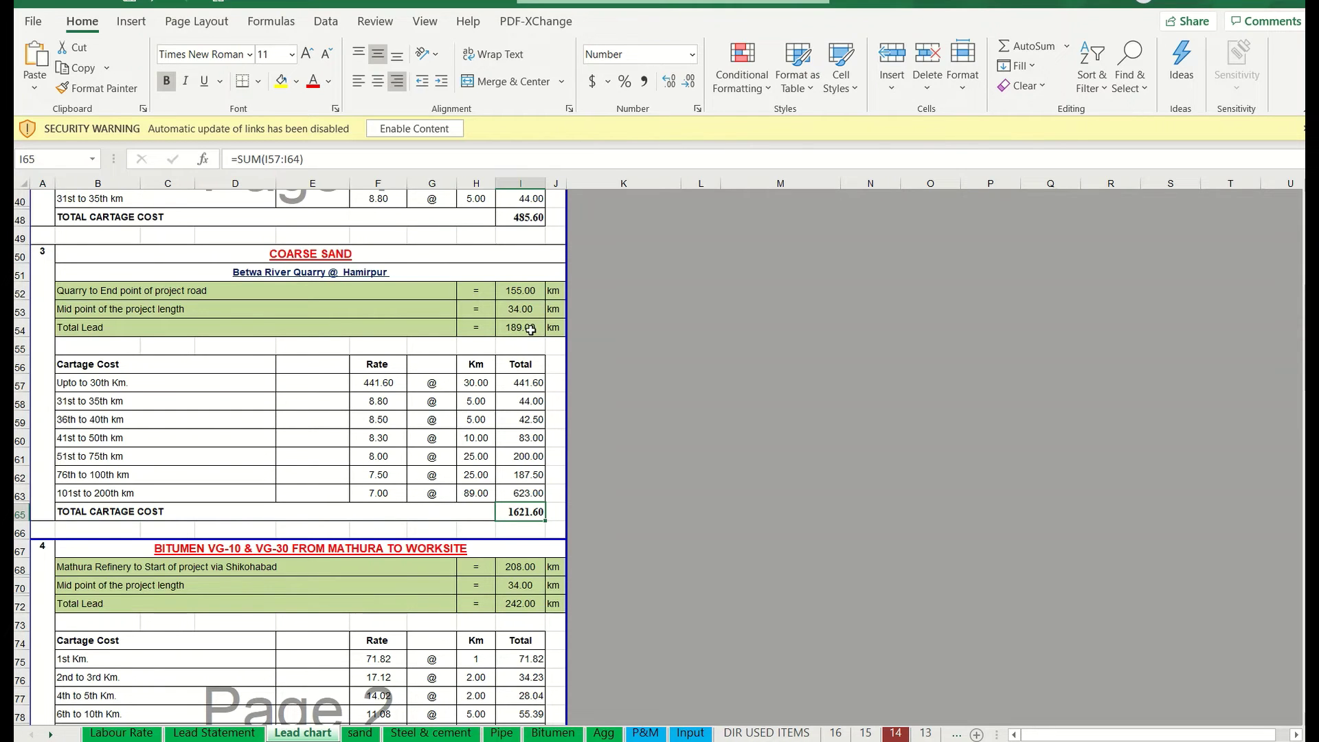
click(214, 733)
scroll(382, 536, down, 1)
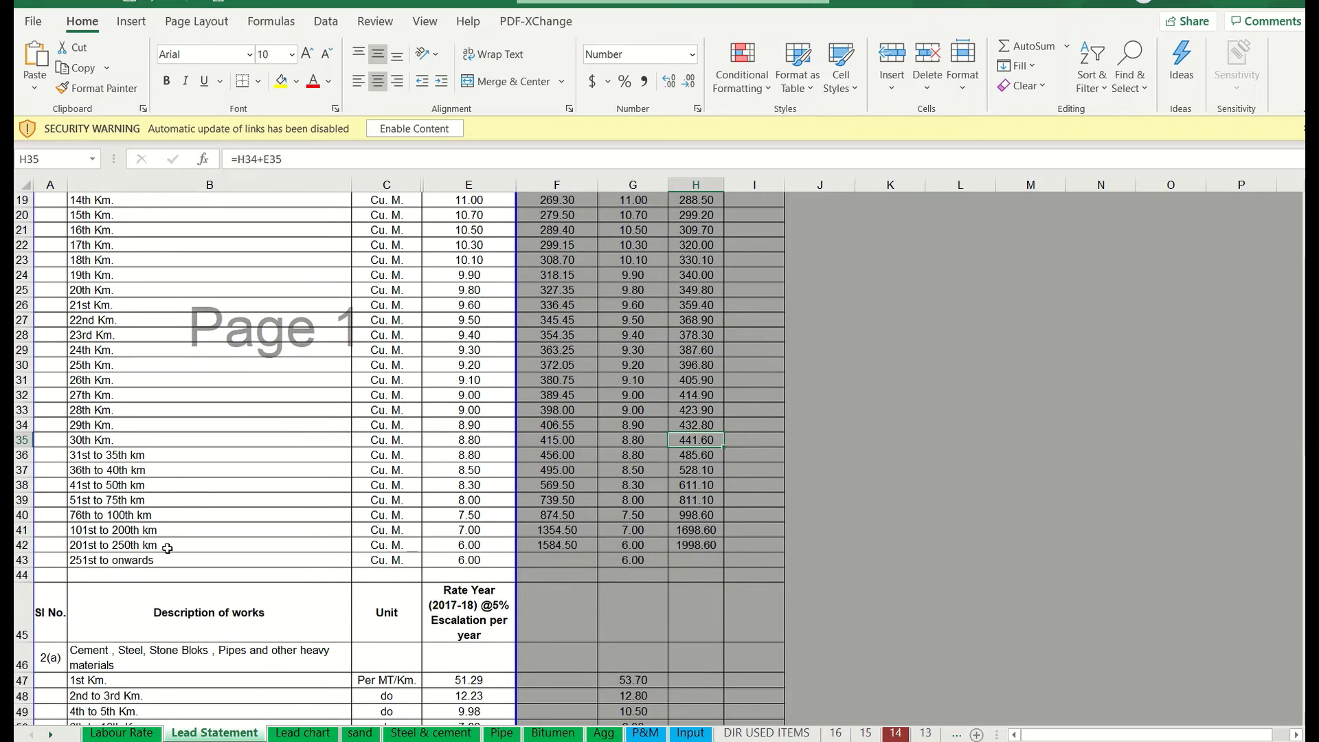
click(19, 529)
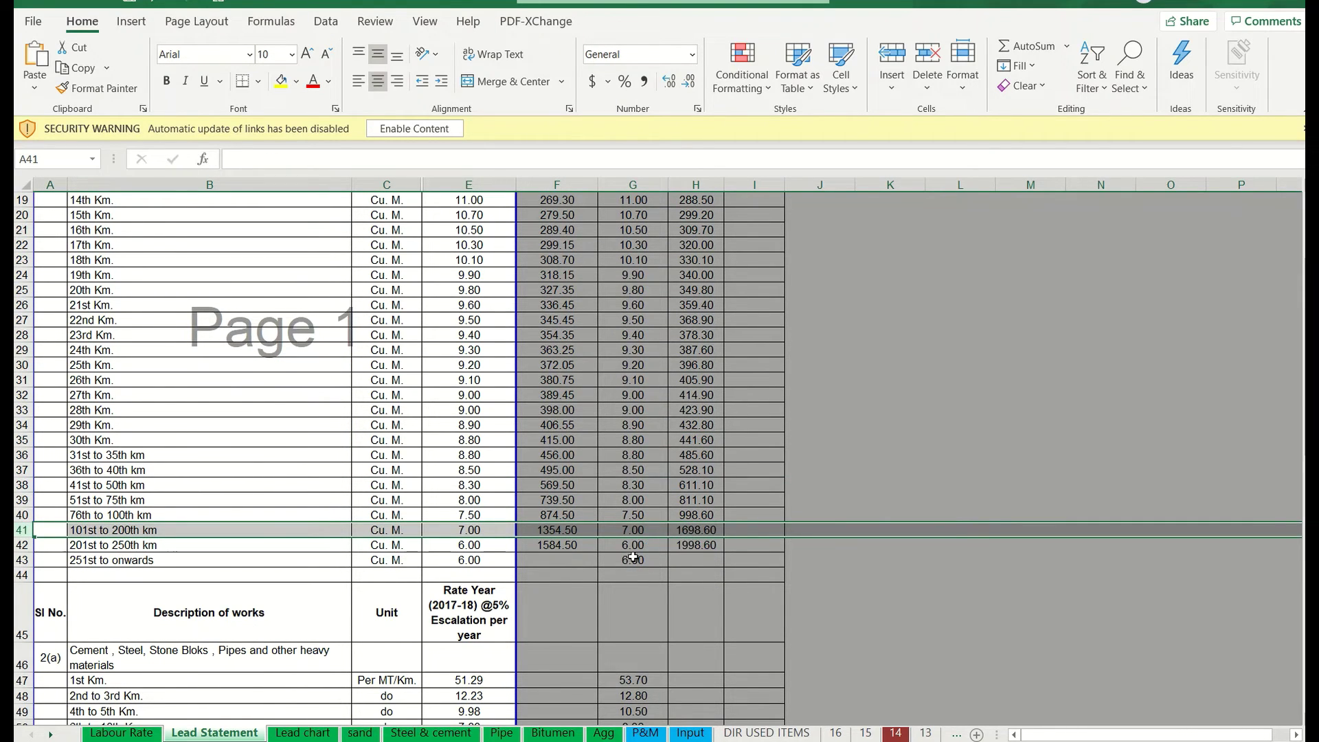
click(303, 733)
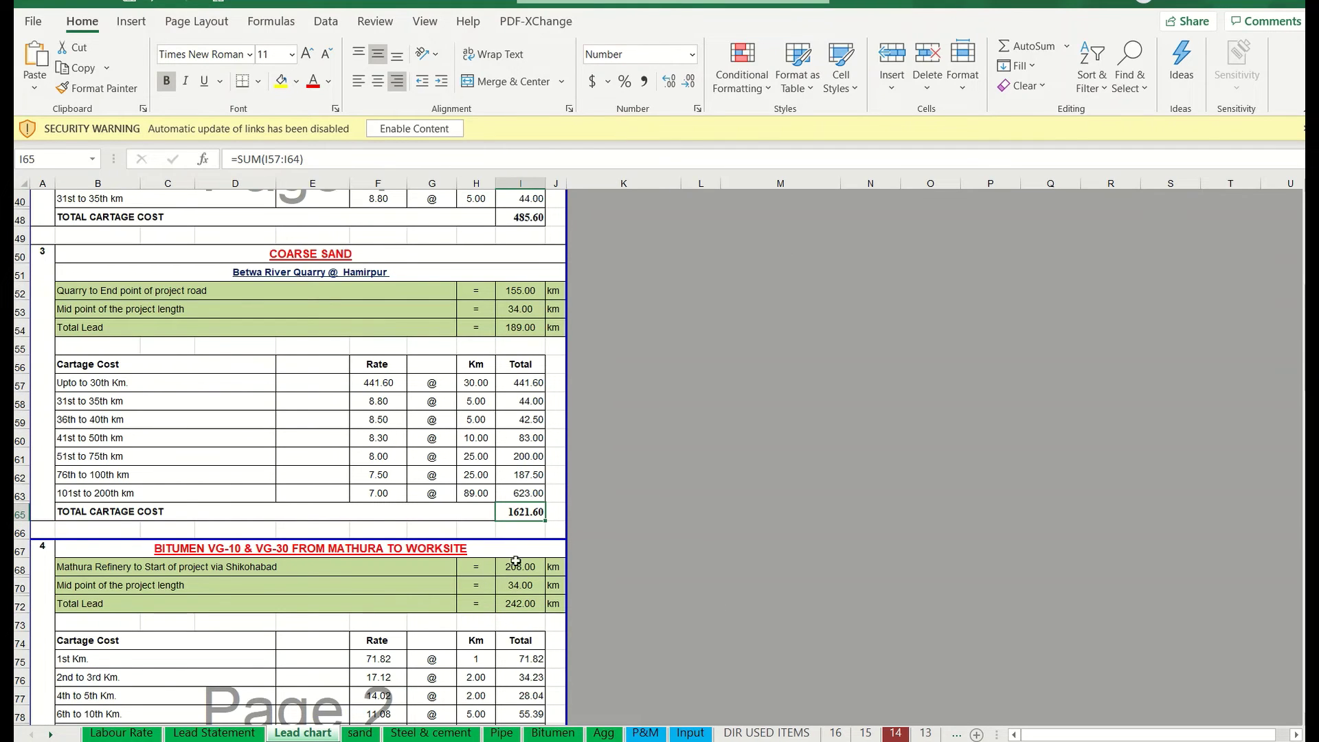
click(360, 733)
drag(129, 324, 584, 363)
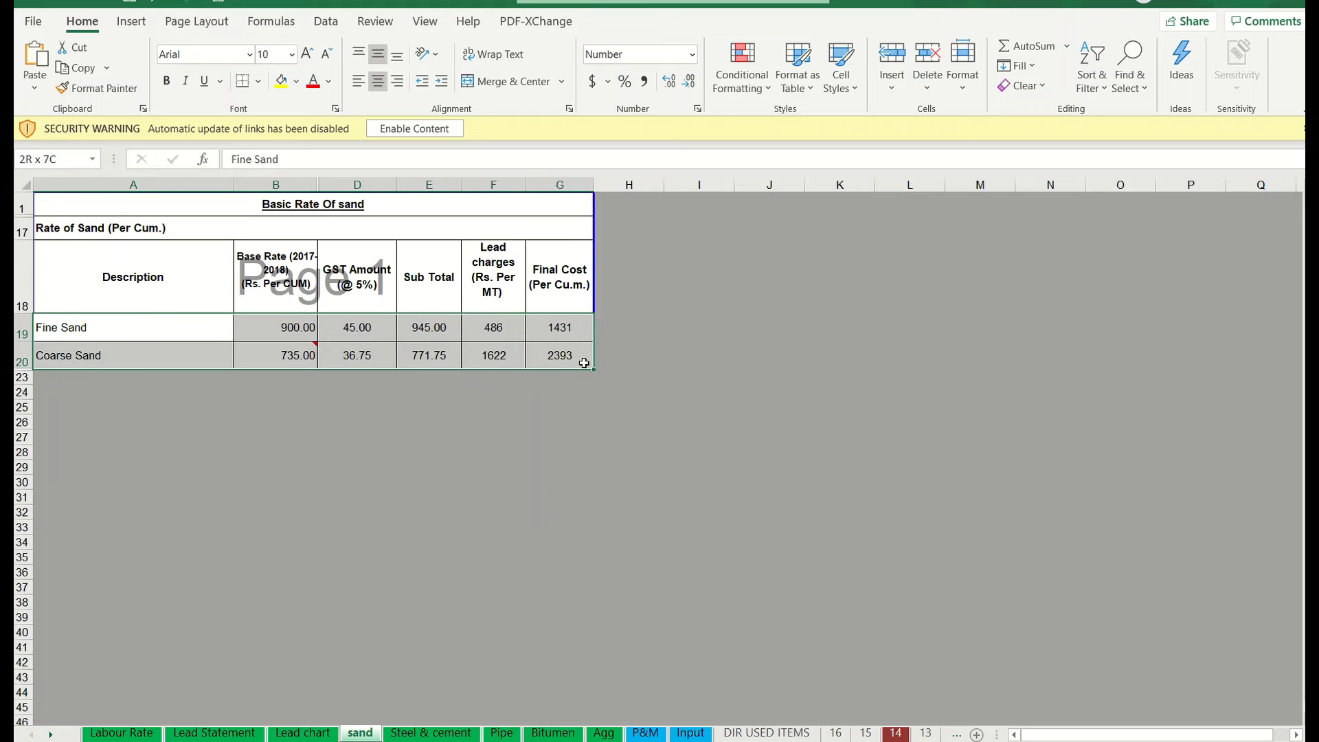
Examine the basic rates, lead charges and material descriptions of the steel items in the Steel & cement sheet.
click(444, 734)
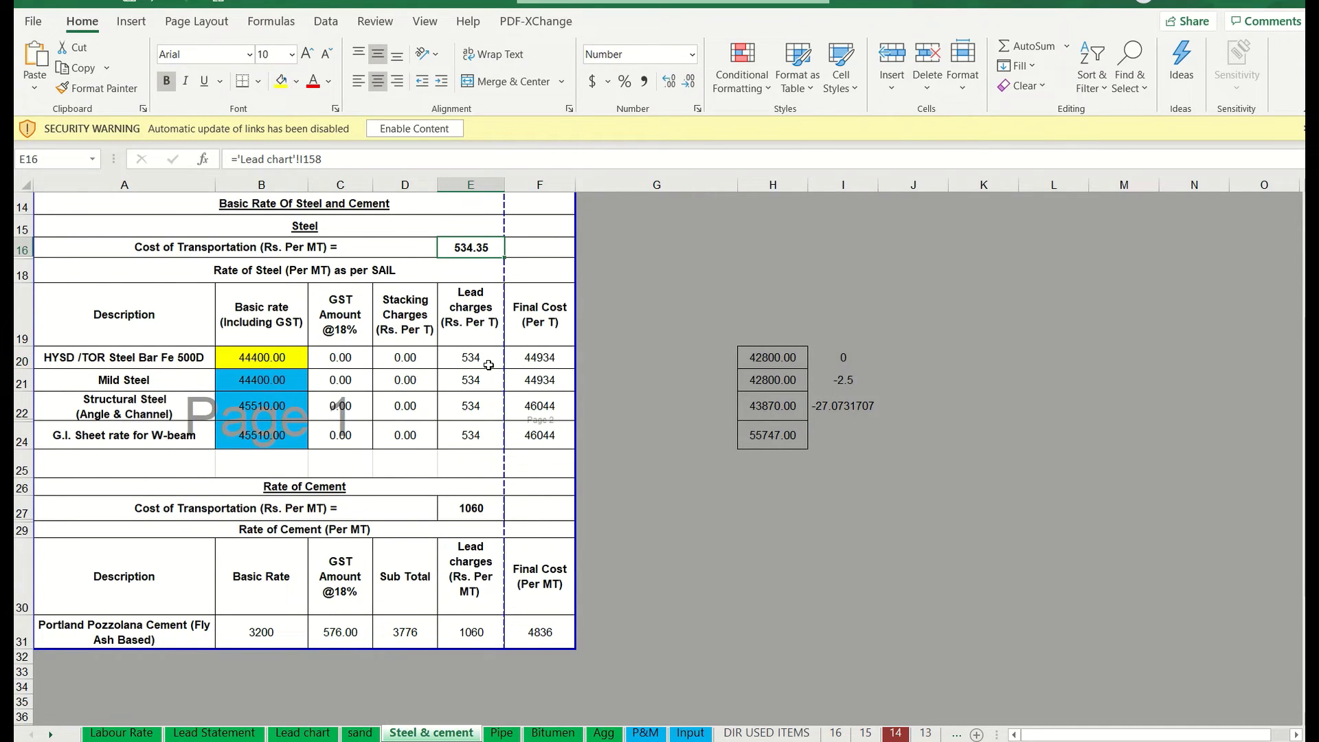
drag(250, 356, 258, 437)
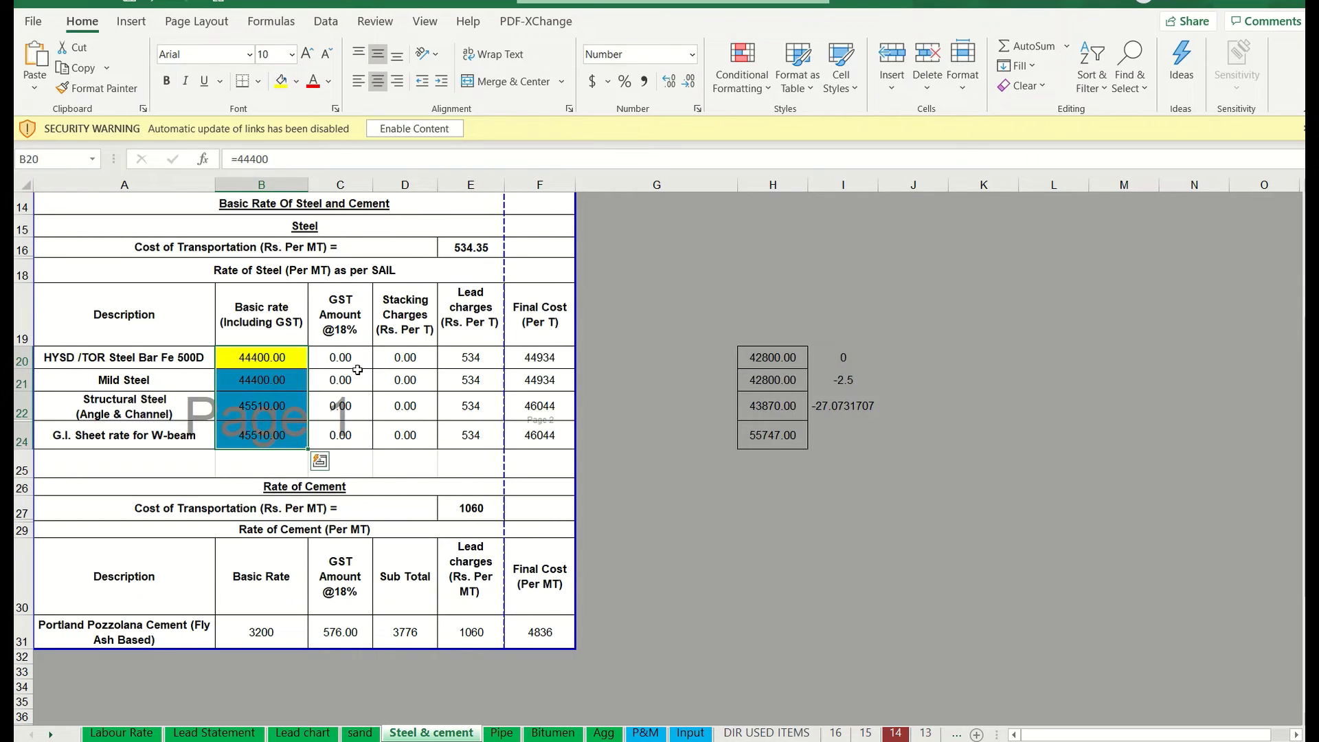
drag(481, 306, 474, 375)
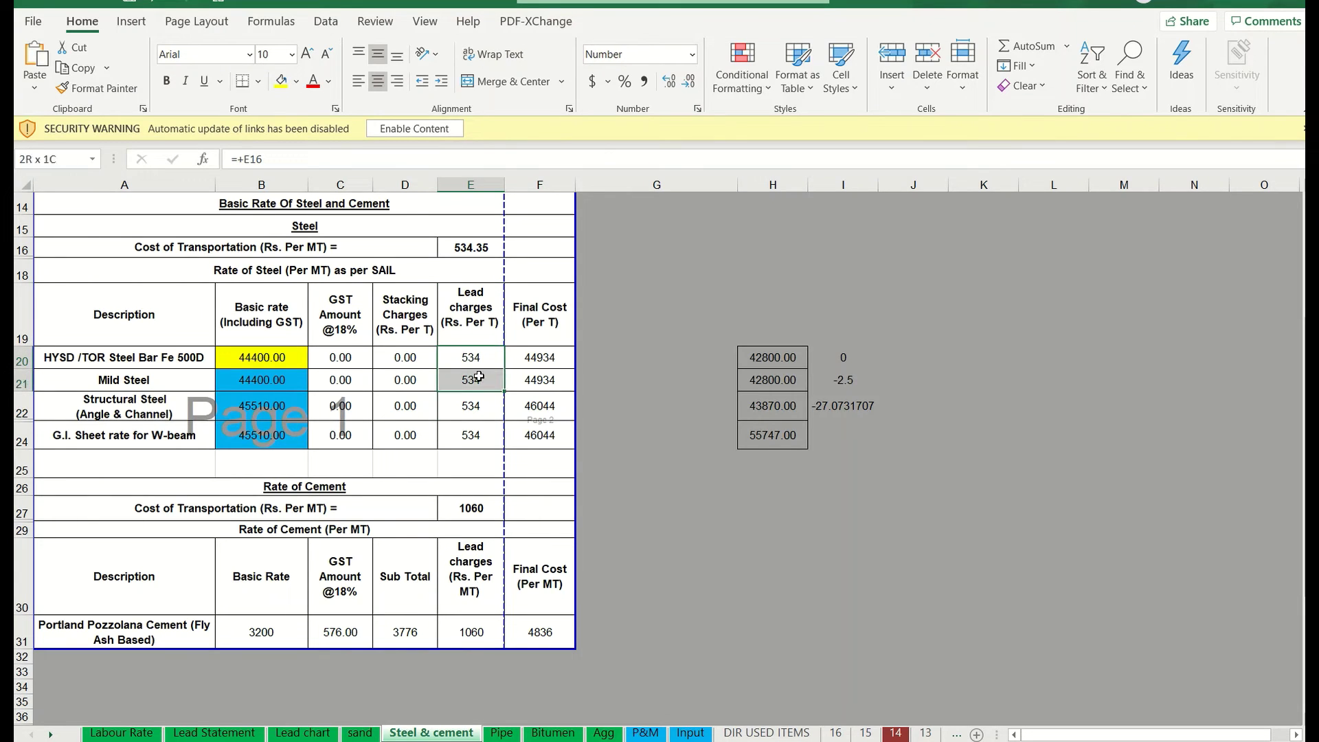
drag(81, 363, 117, 444)
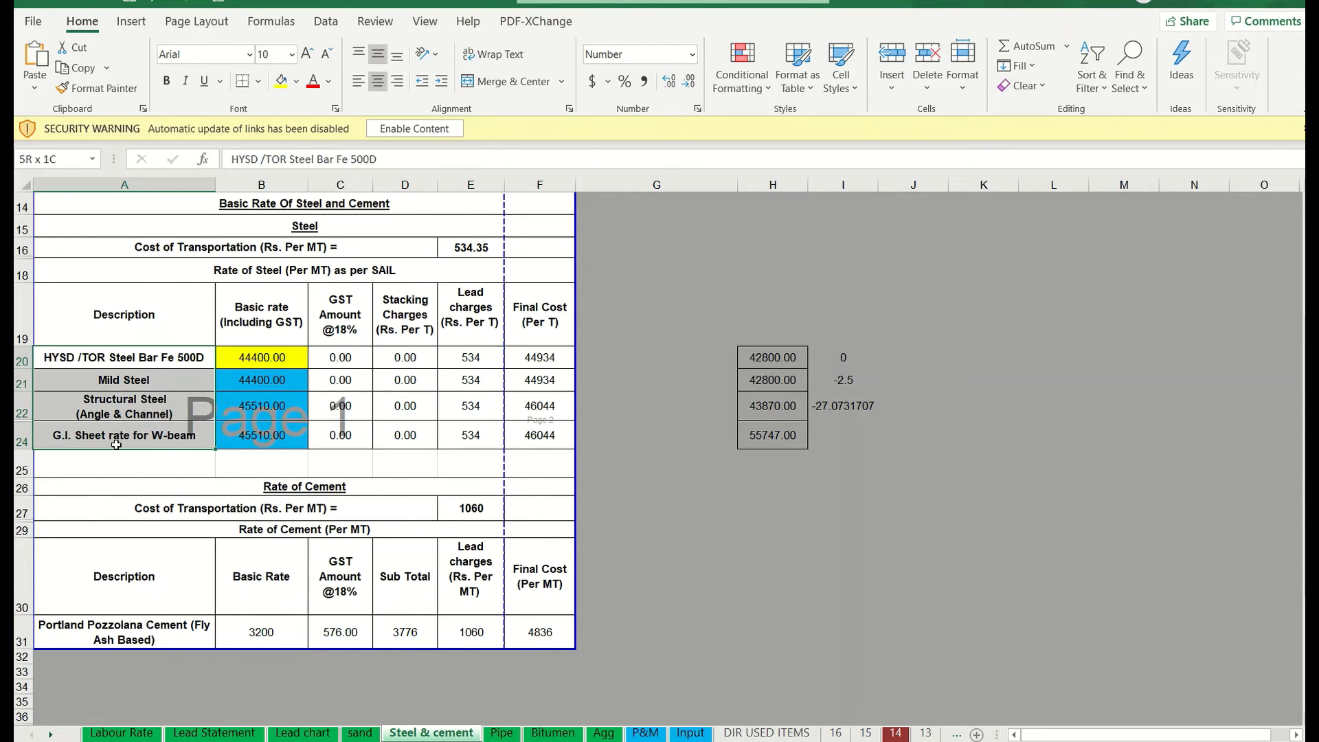
click(473, 359)
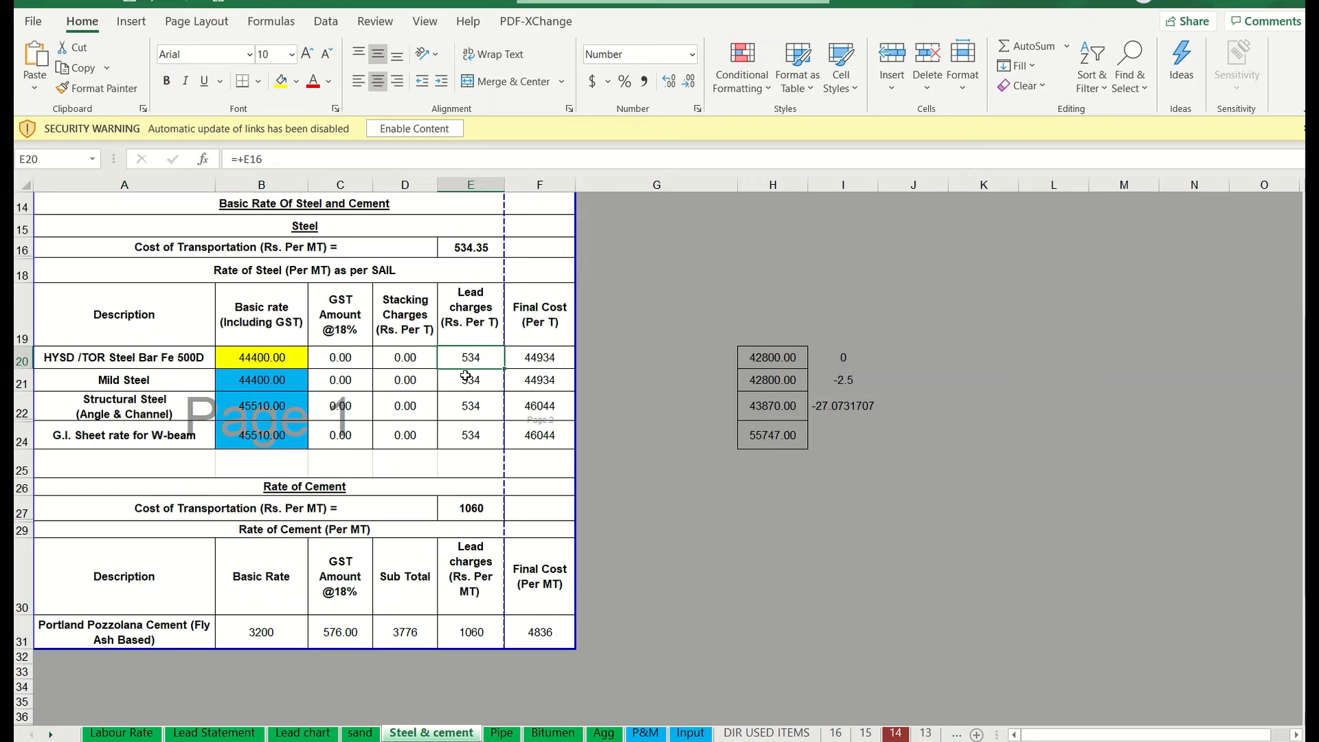
Trace the steel lead charges to the Steel total lead and total cartage cost in the Lead chart.
click(303, 732)
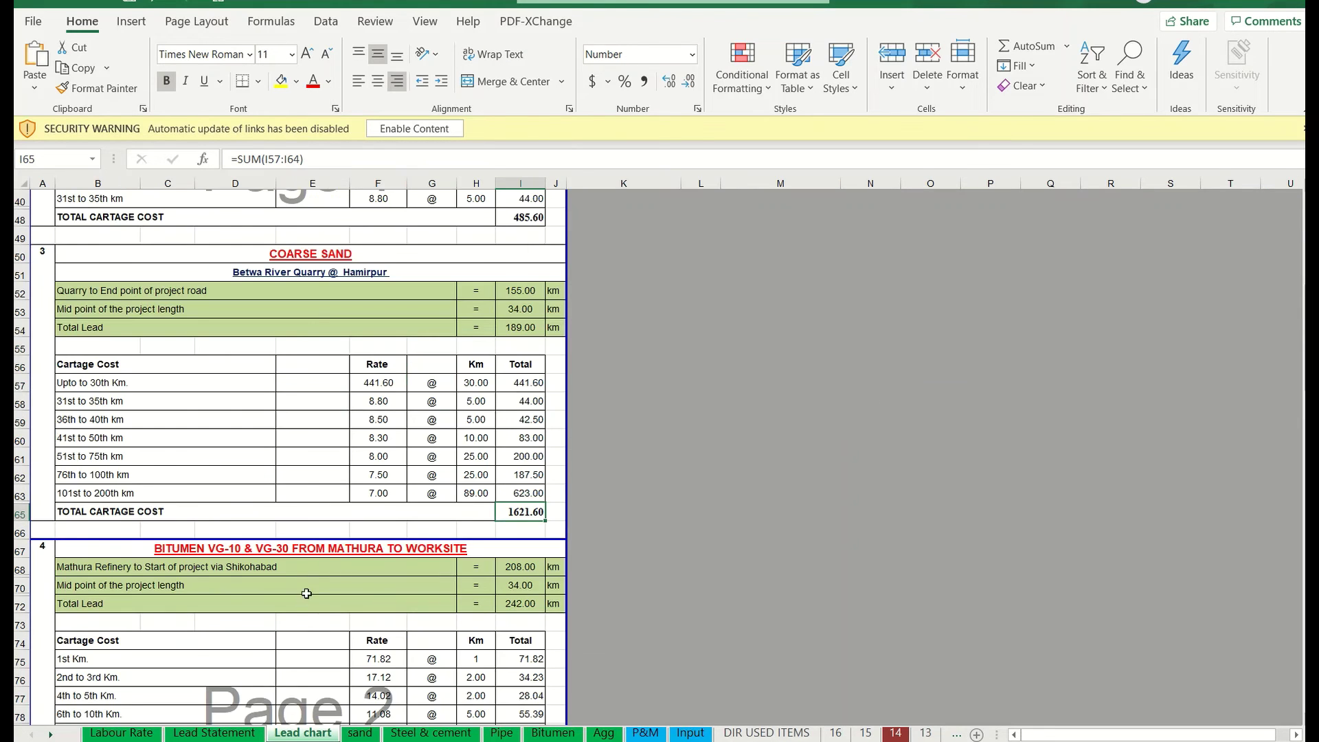
scroll(307, 593, down, 18)
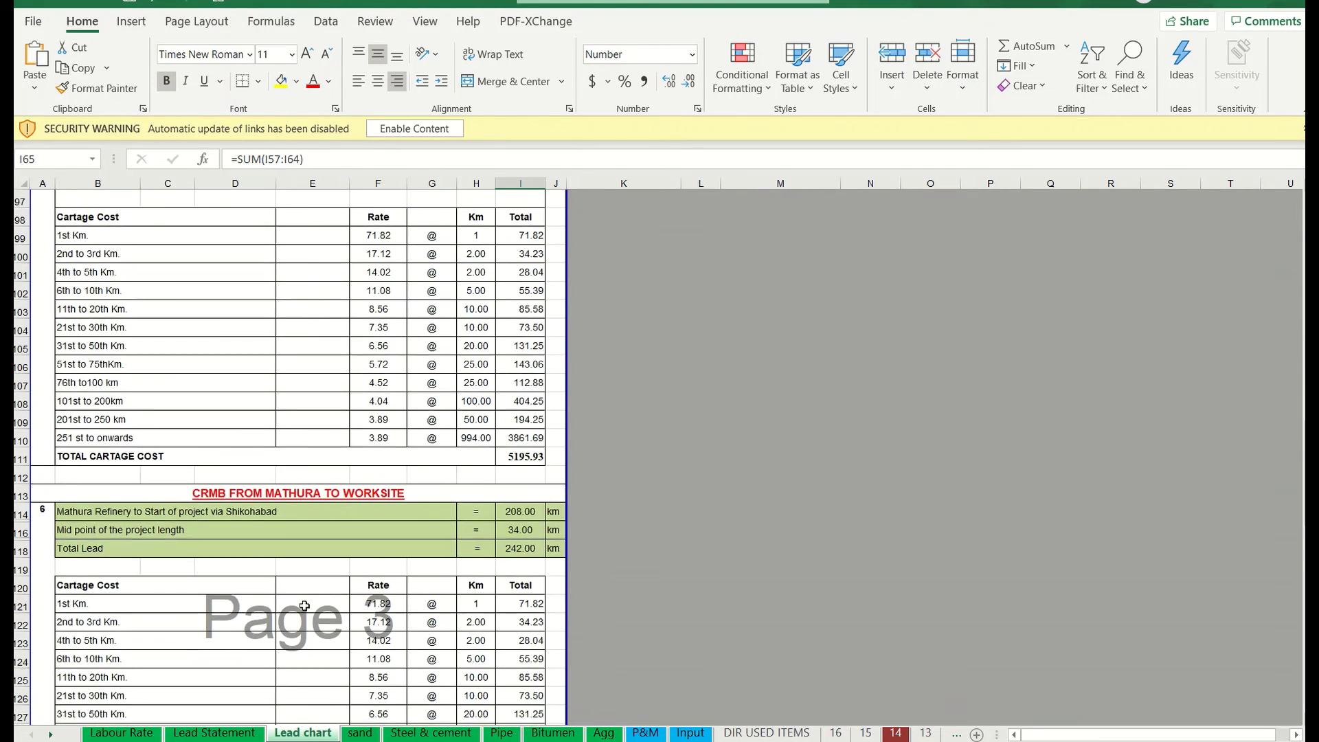
scroll(304, 606, down, 9)
click(519, 405)
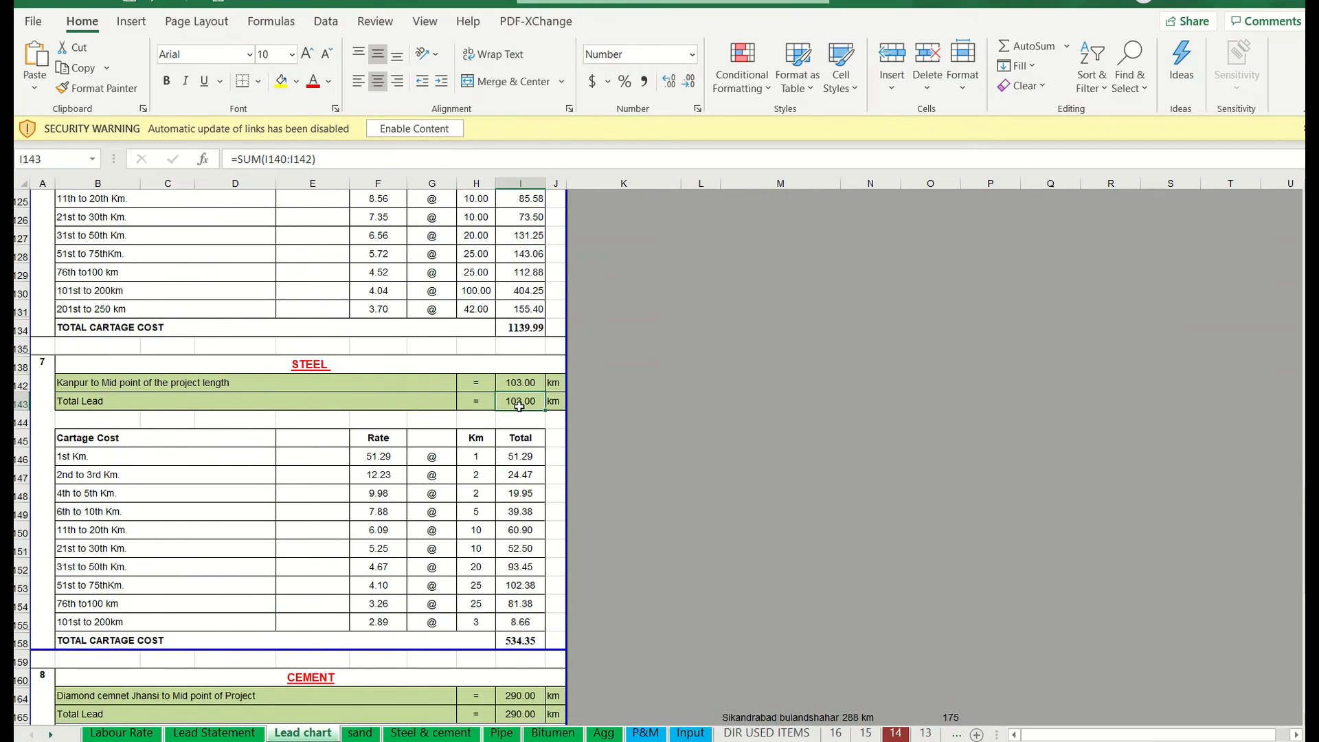
click(518, 643)
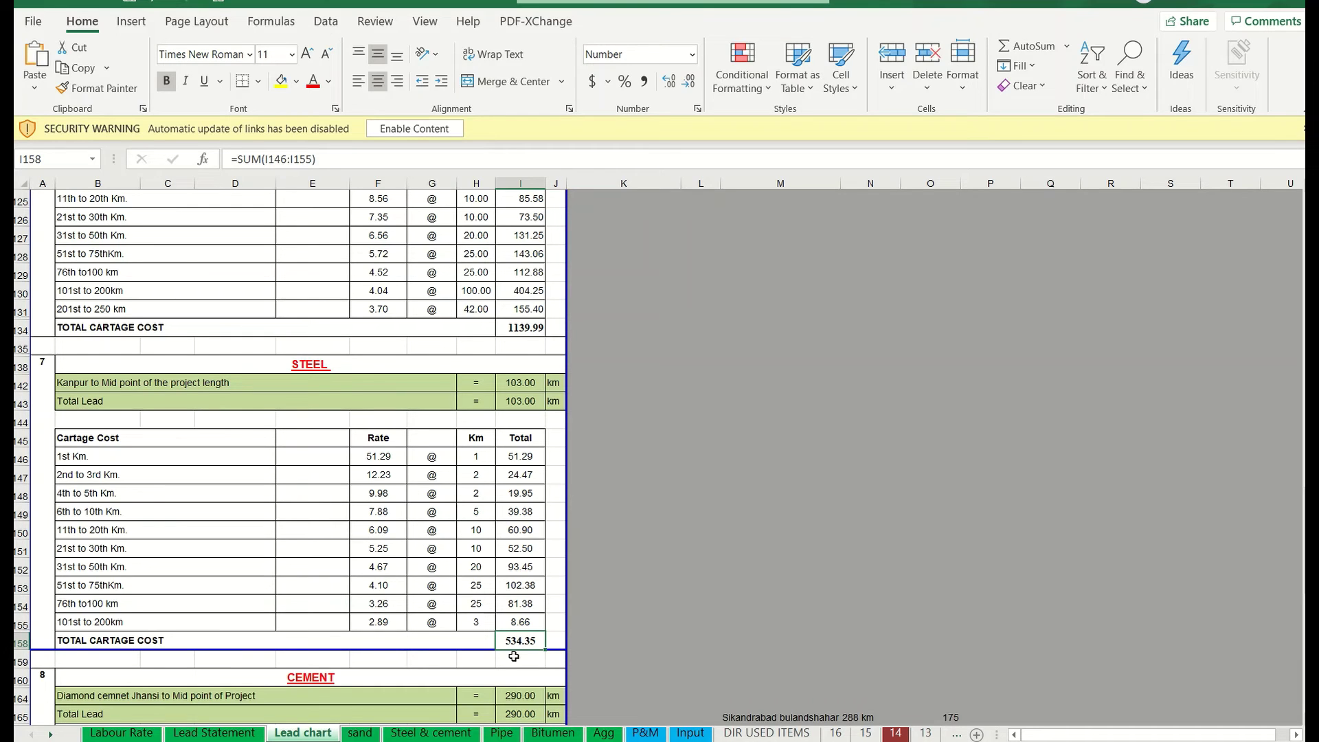
Compare the lead charges of all steel items and inspect the HYSD/TOR bar final cost formula in the Steel & cement sheet.
click(431, 733)
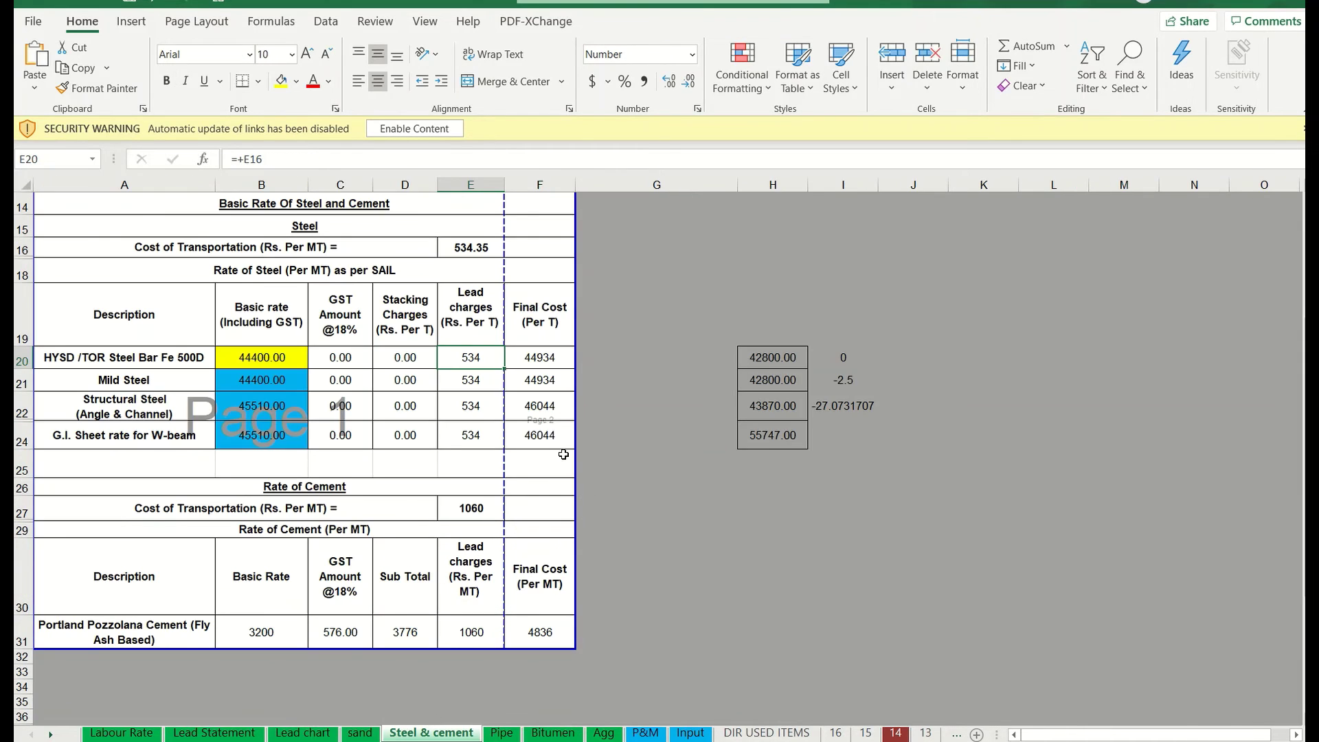
drag(475, 358, 472, 434)
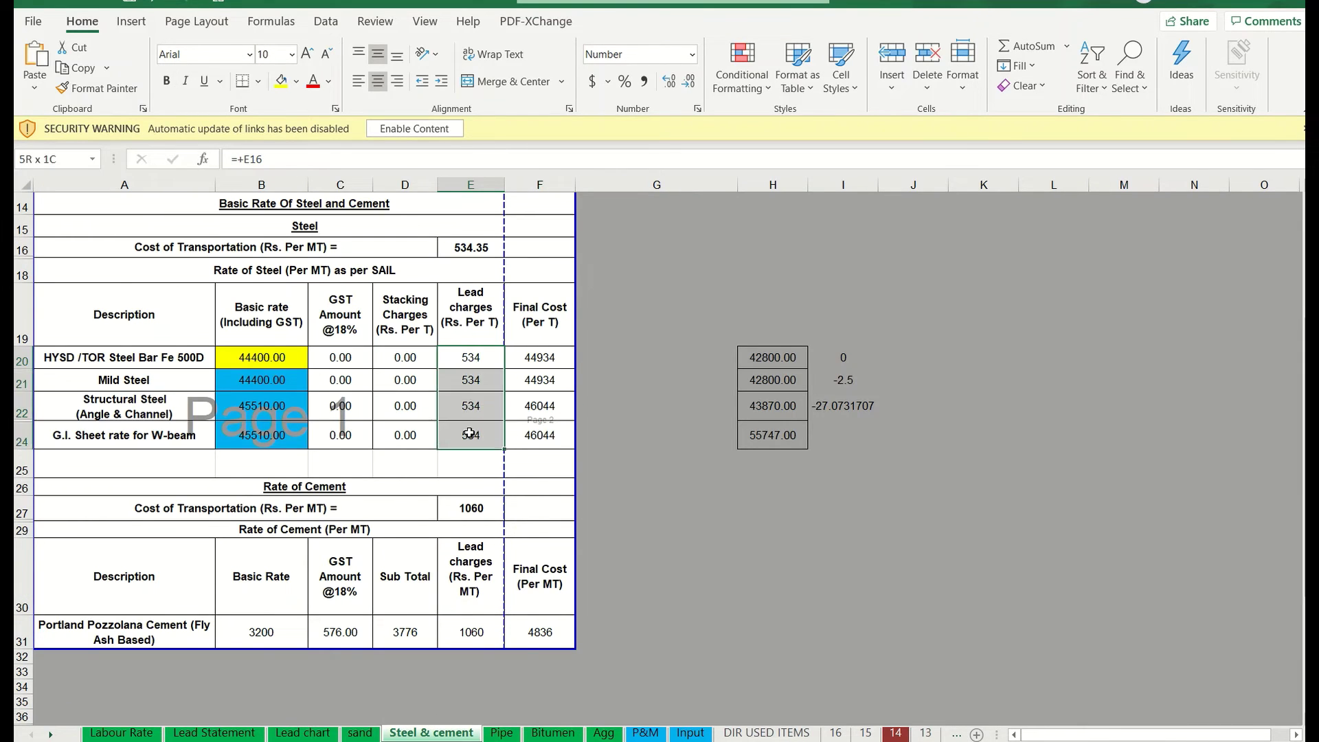
click(555, 356)
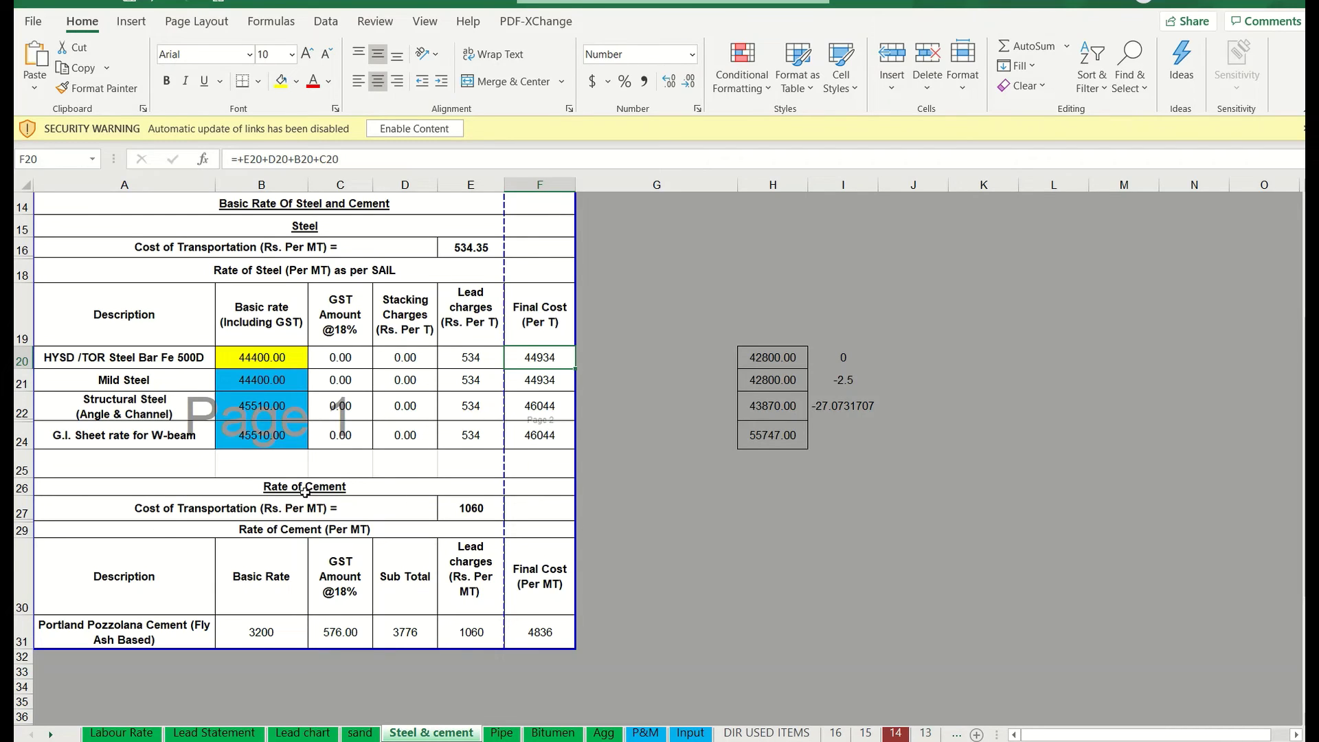
Review the Pipe, Bitumen and Agg basic rate sheets, examining the lead charges of the bitumen, emulsion and CRMB items.
click(502, 733)
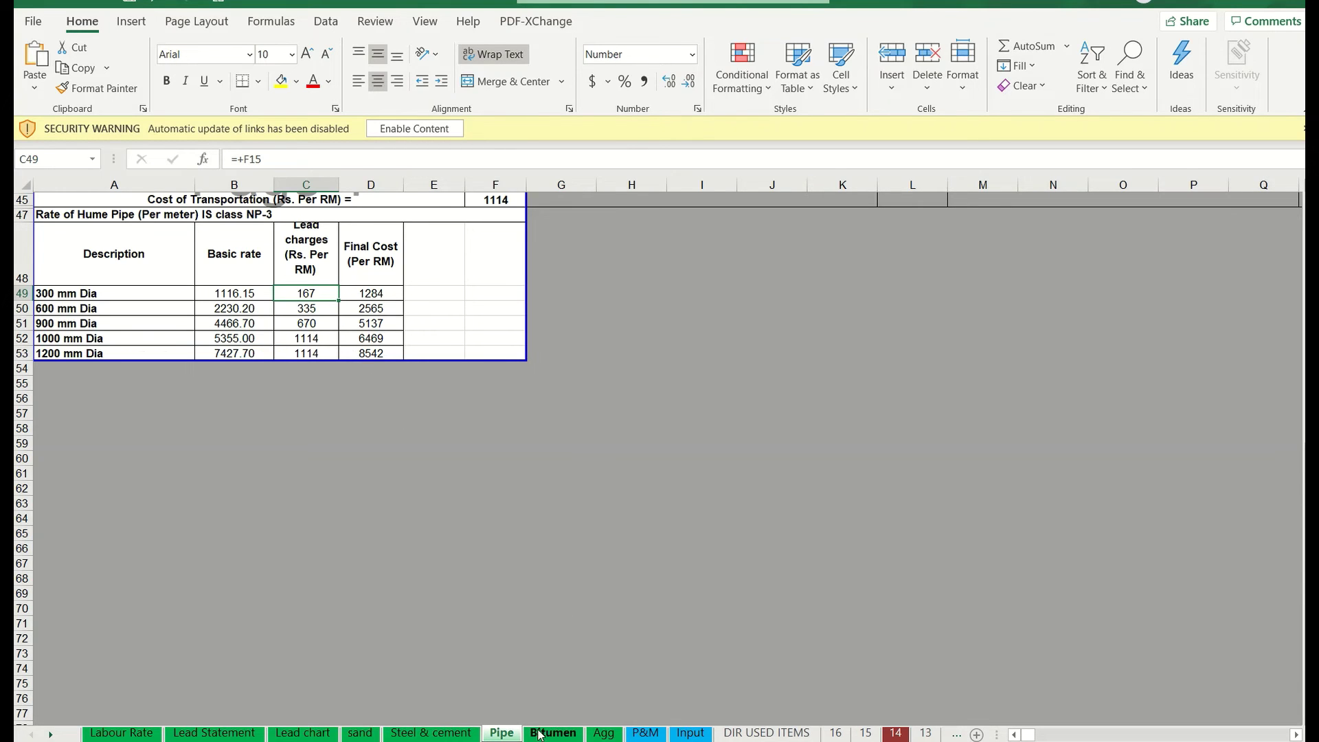
click(540, 733)
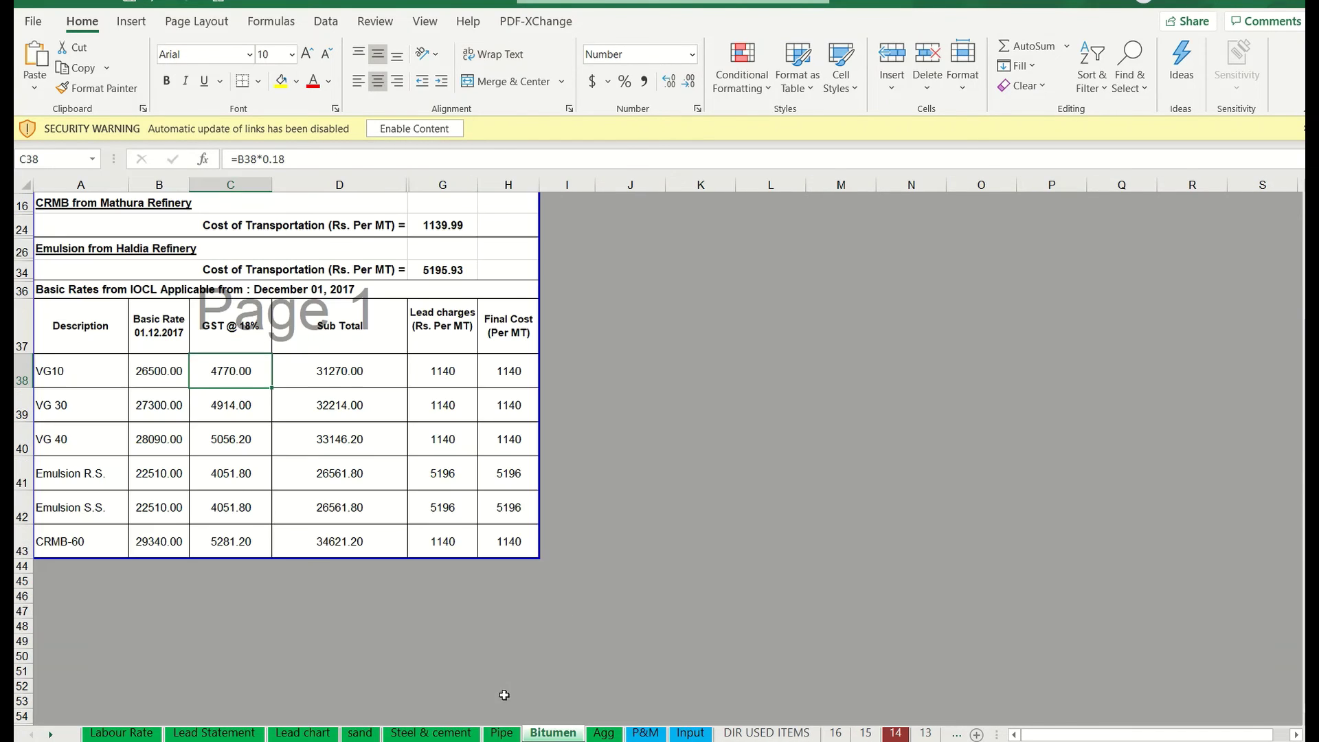
click(453, 372)
drag(453, 373, 462, 547)
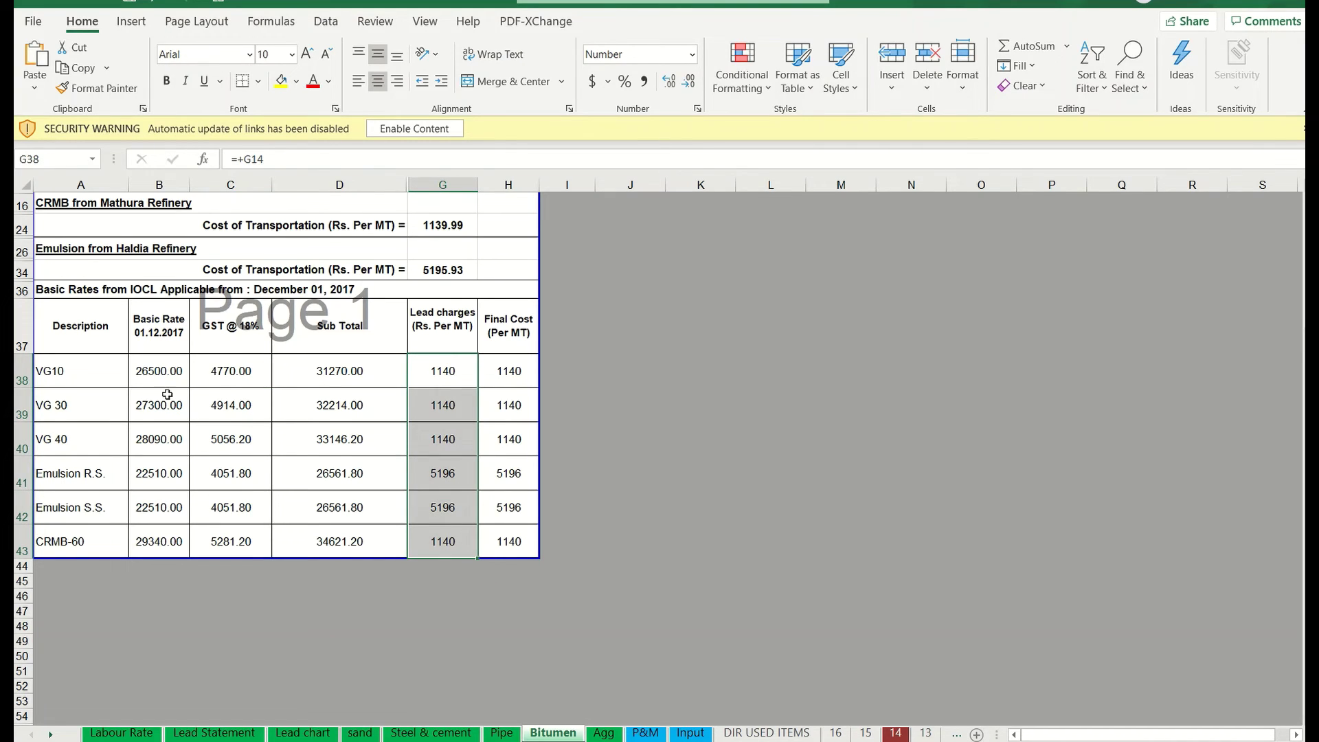
click(603, 734)
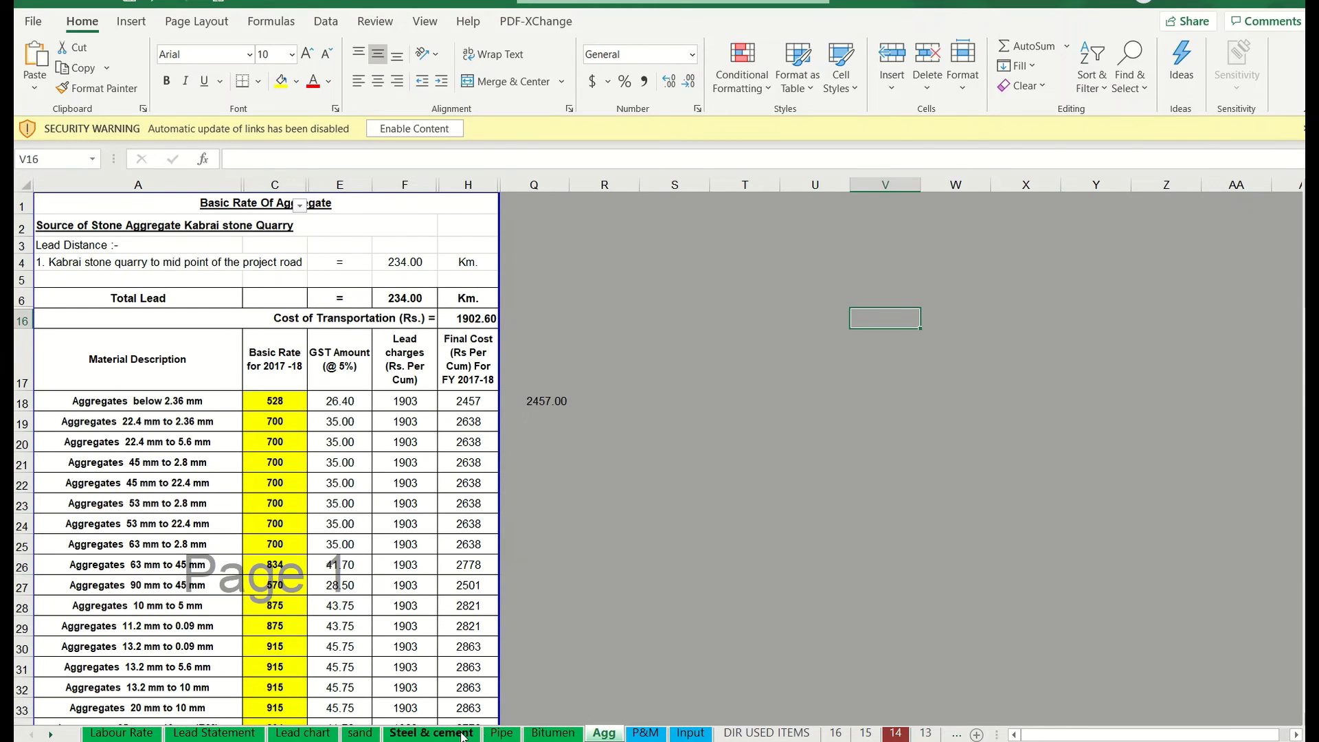
click(551, 734)
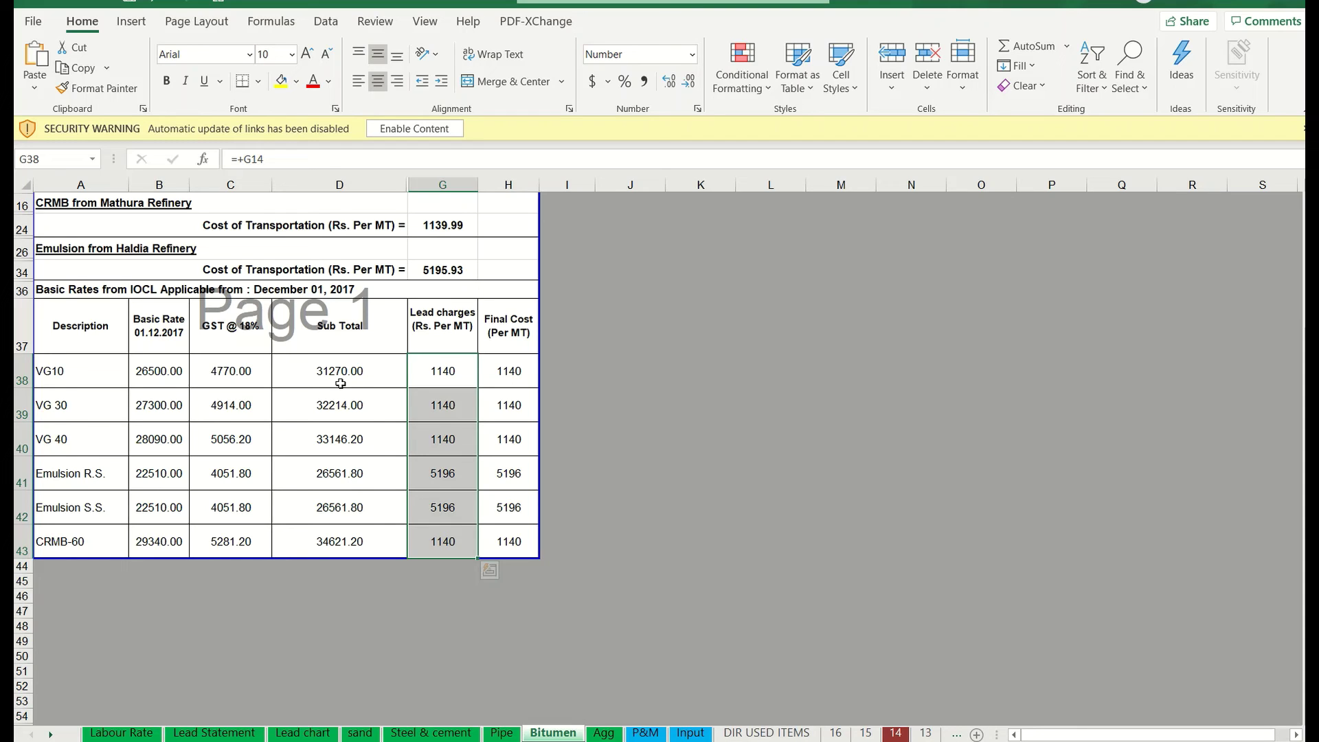
Switch to the hand-drawn lead sketch and the S.O.R. cartage chapter PDF to review them, and return to the Excel workbook.
key(Escape)
key(alt+Tab)
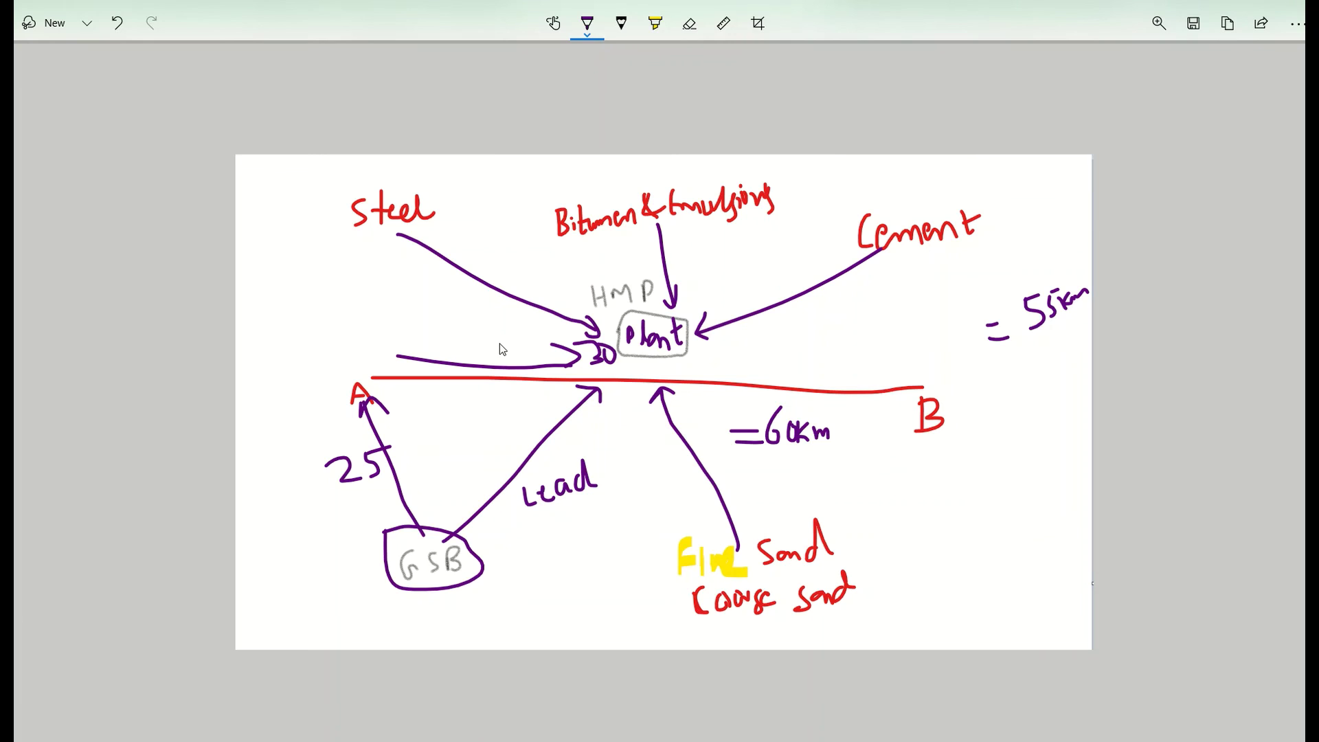
key(alt+Tab)
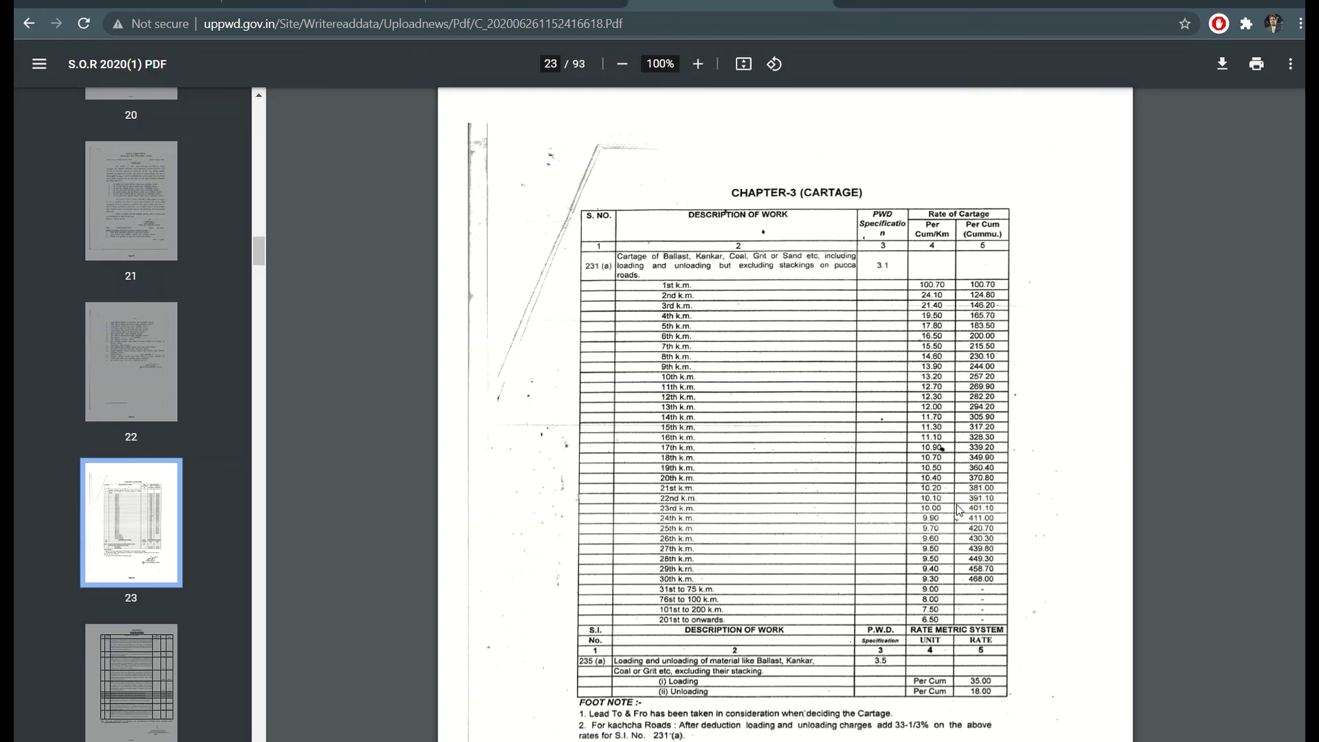
key(alt+Tab)
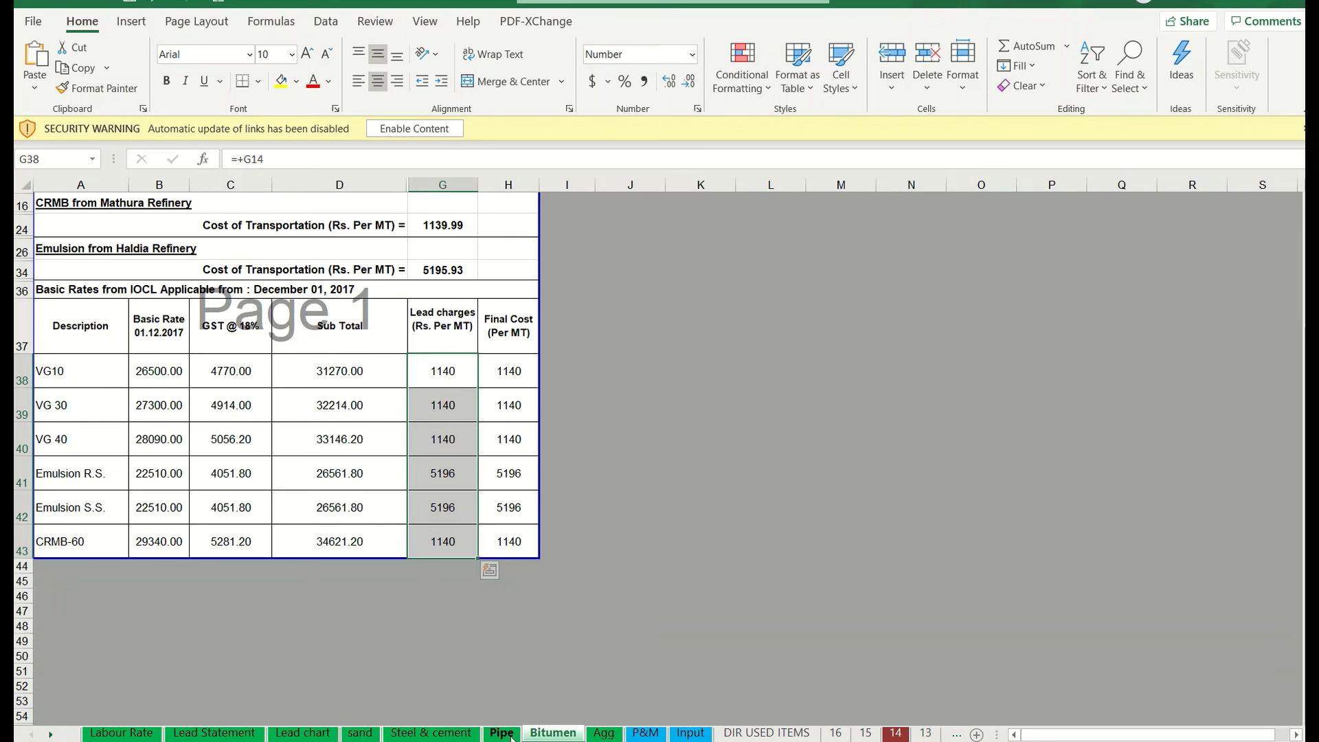
Review the final cost per tonne of the four steel items in the Steel & cement sheet.
click(430, 733)
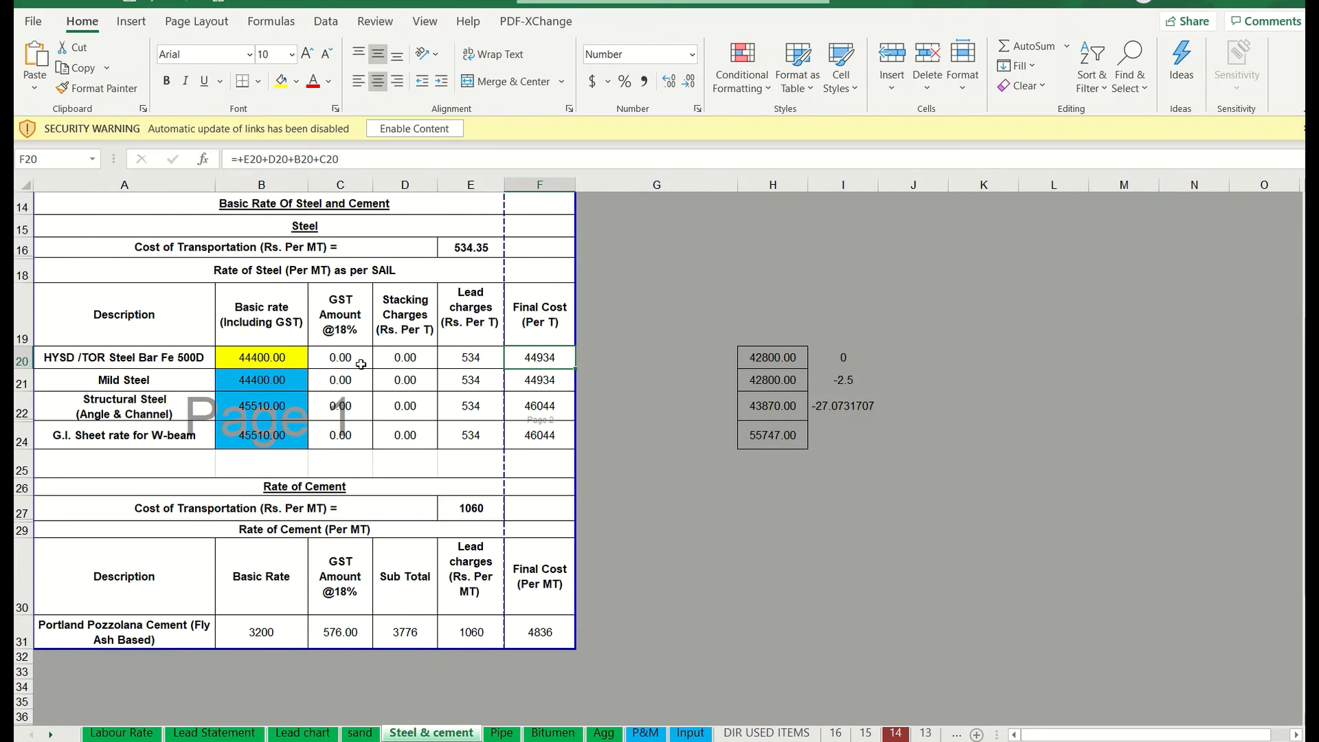
drag(540, 359, 551, 437)
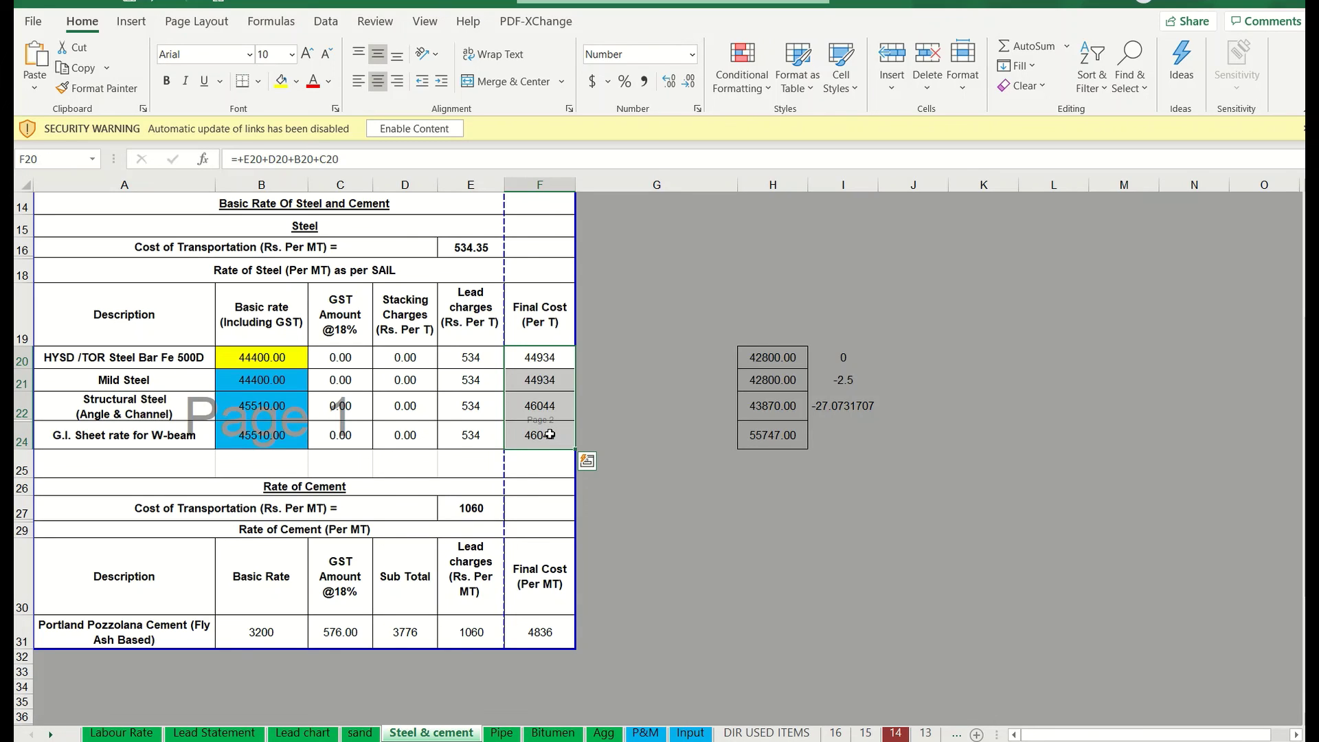
click(625, 371)
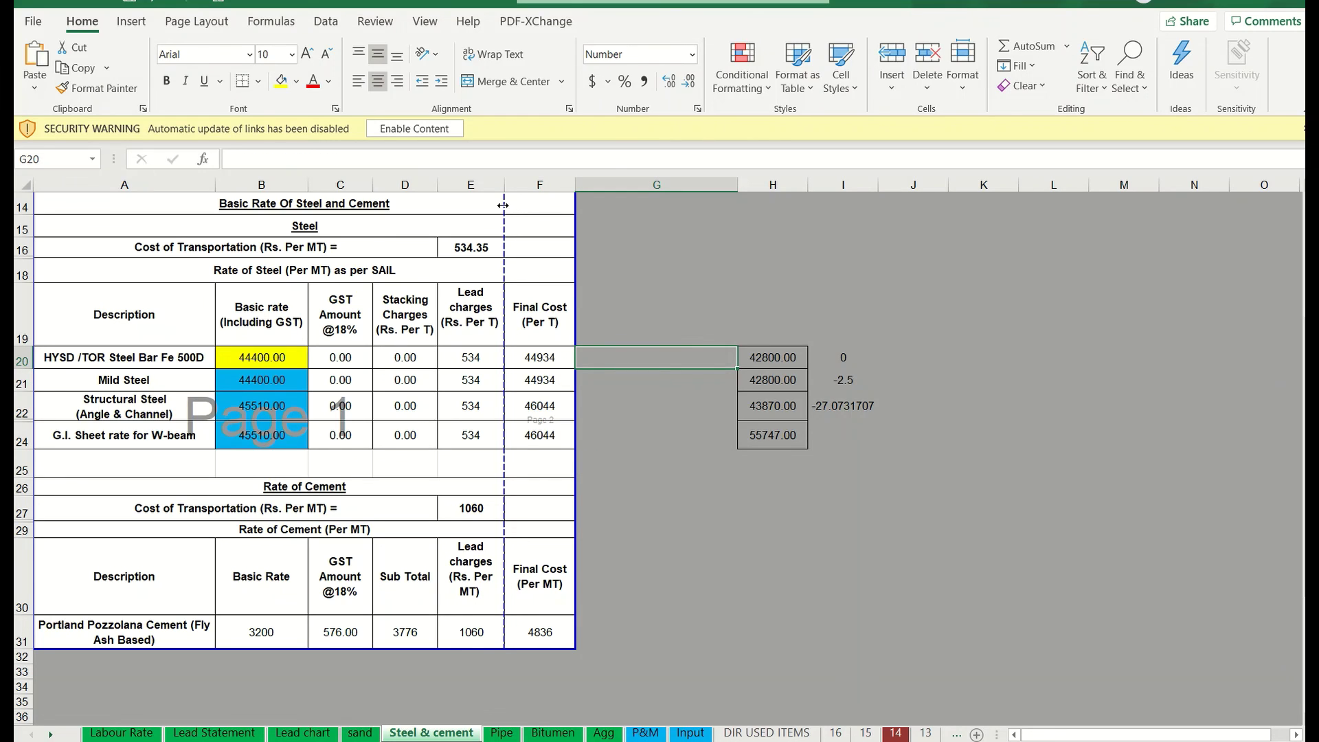